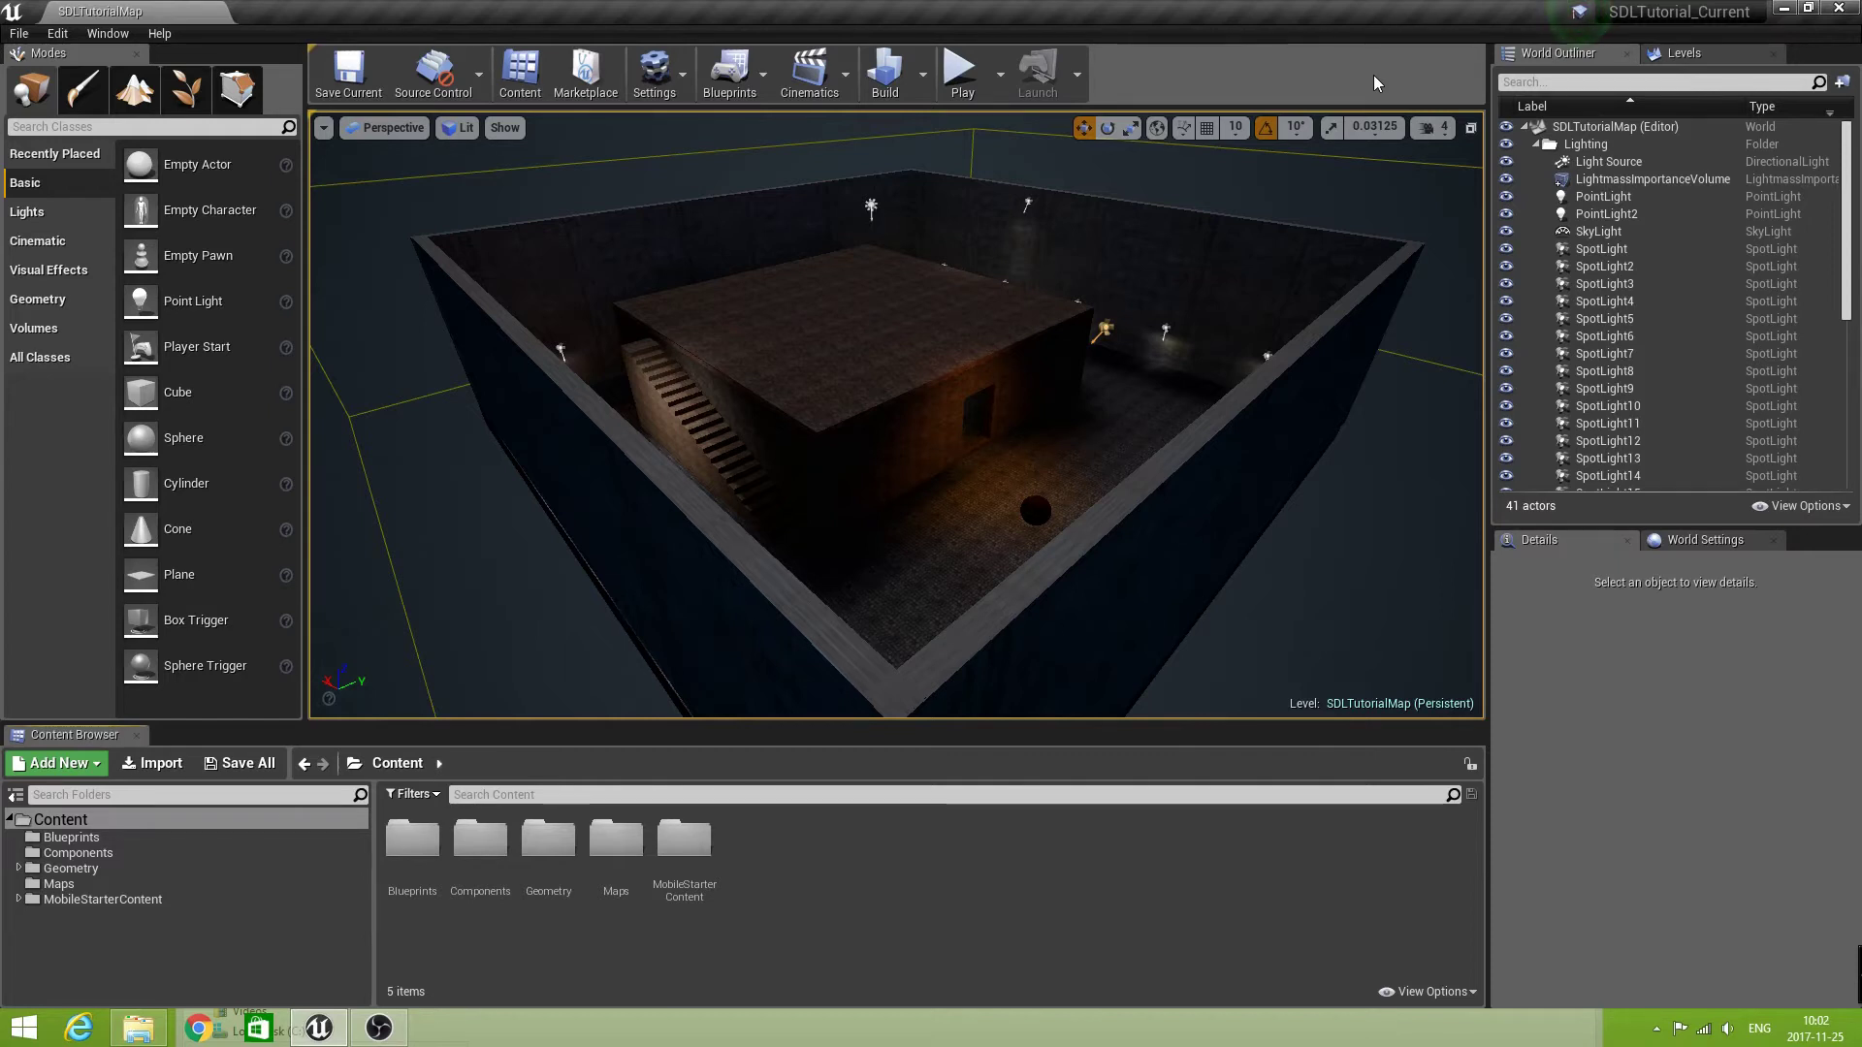
- Examine the engine's Rendering section in the project settings, including the Mobile options, and close the settings
{"action": "left_click", "coordinate": [686, 74]}
{"action": "left_click", "coordinate": [727, 152]}
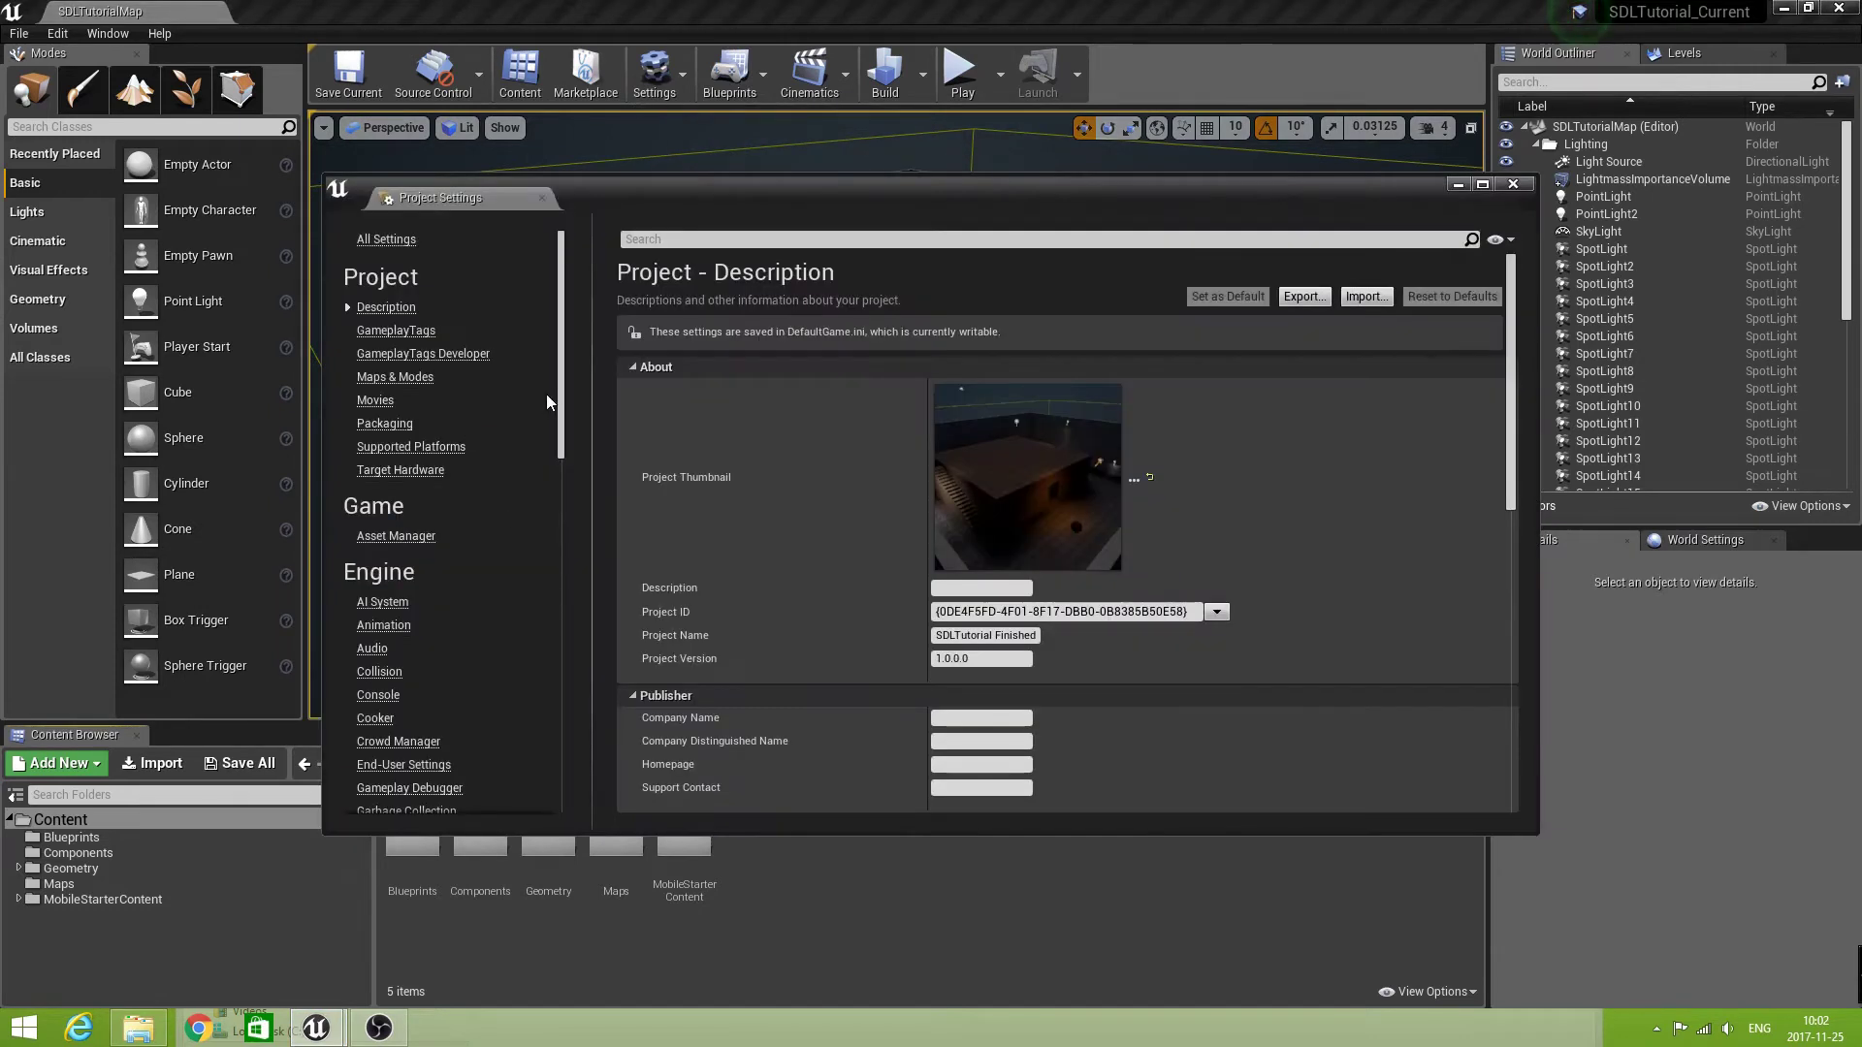
{"action": "scroll", "coordinate": [546, 401], "scroll_direction": "down", "scroll_amount": 5}
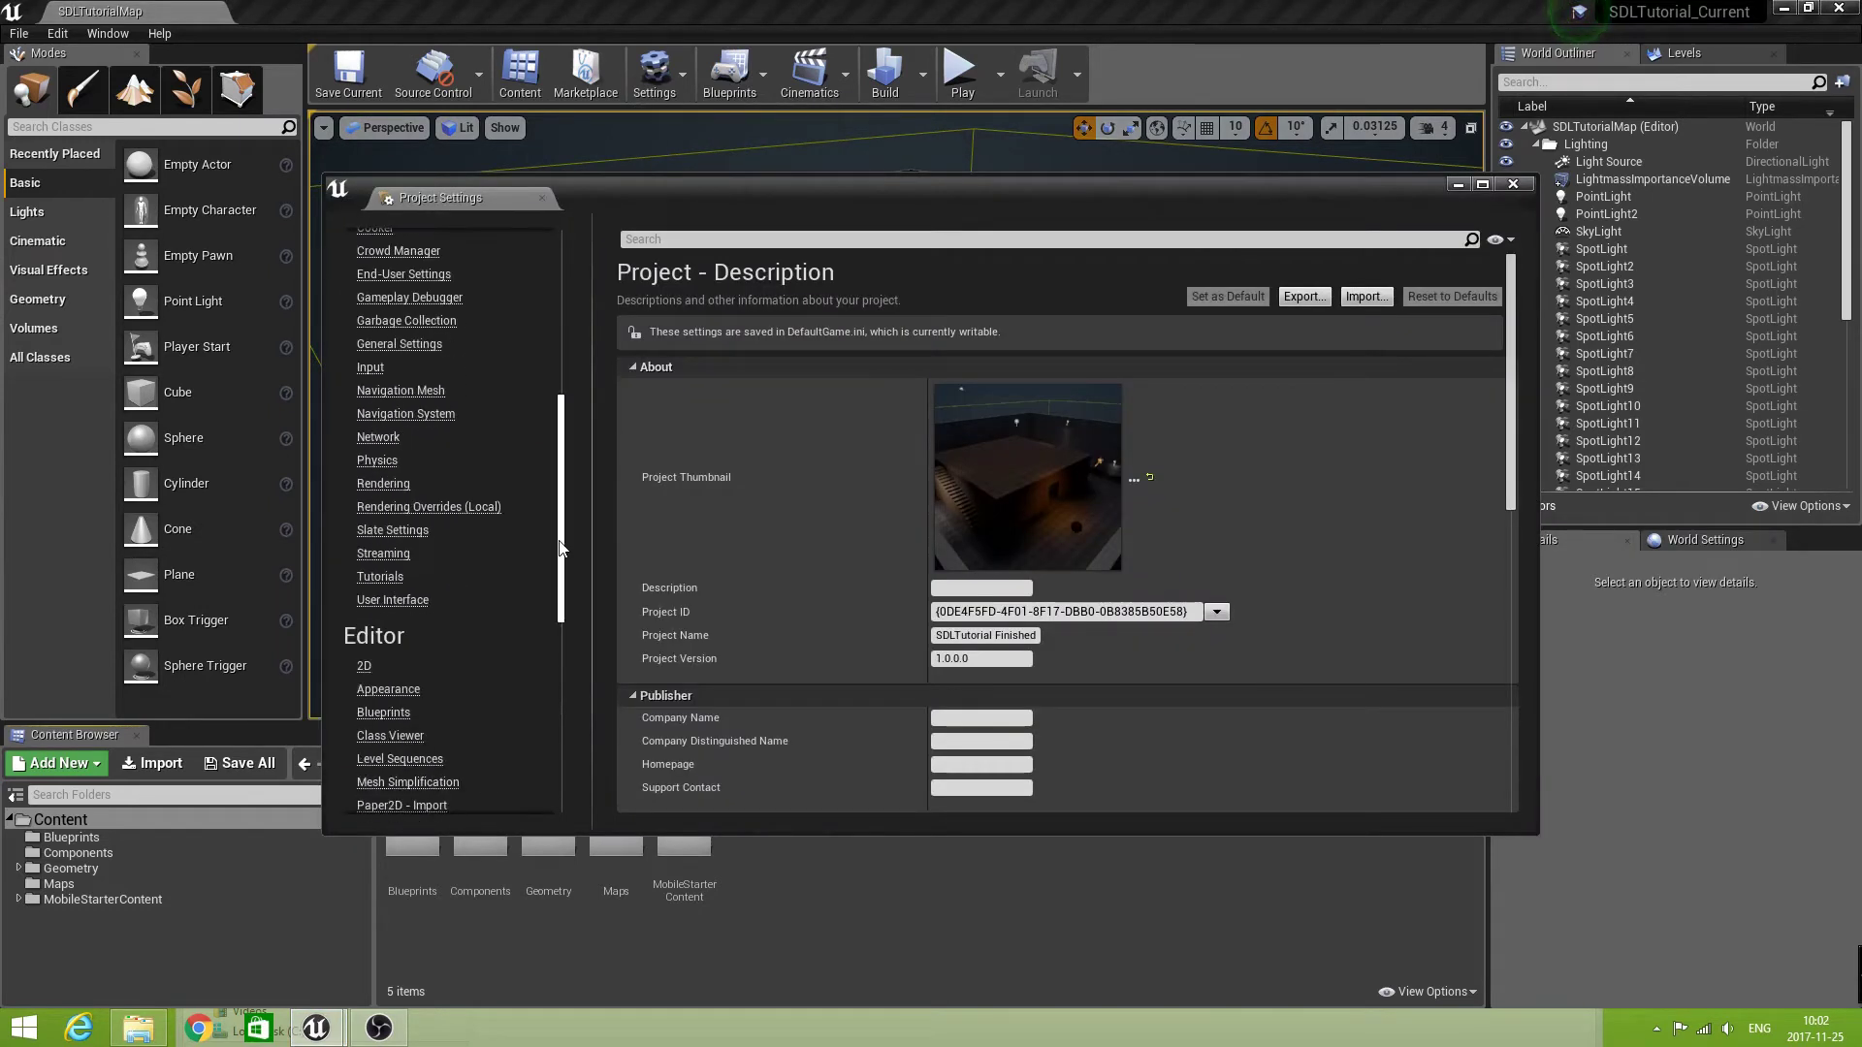
{"action": "left_click", "coordinate": [397, 485]}
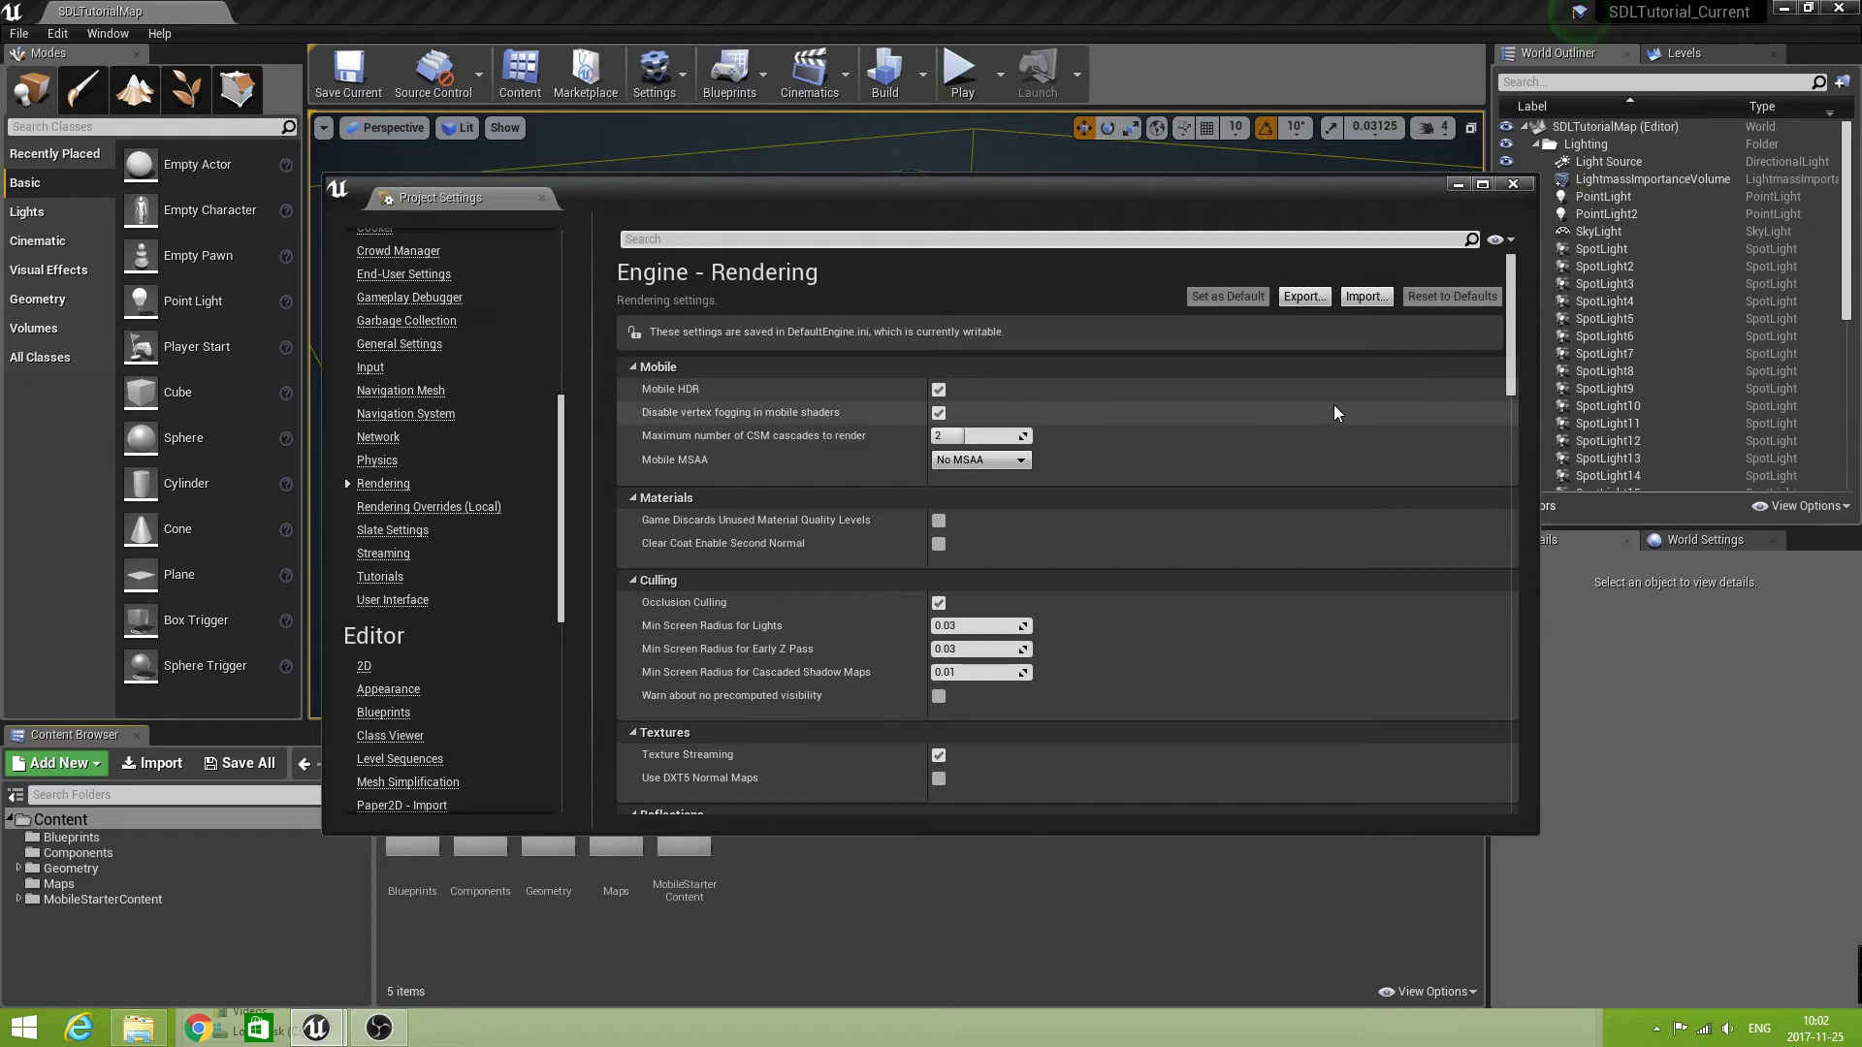
{"action": "left_click", "coordinate": [1513, 183]}
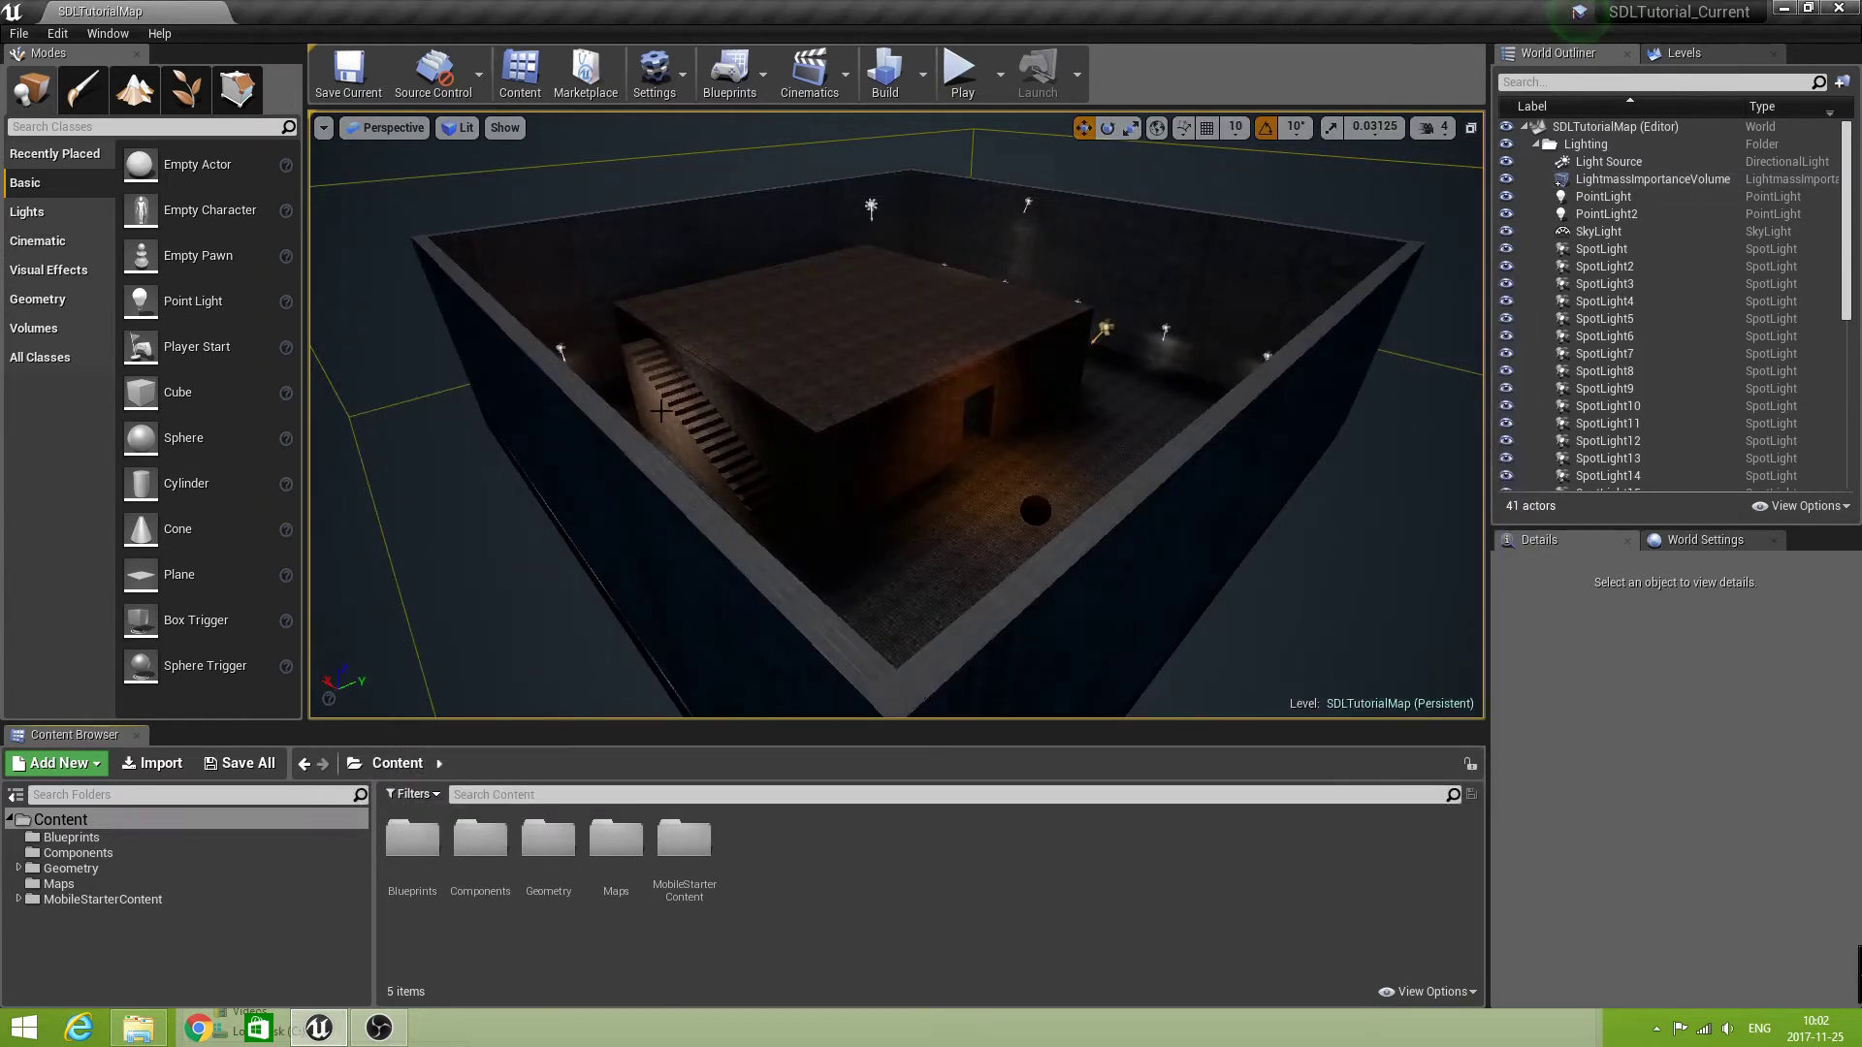
- Create a folder named SDL in the project's Content folder
{"action": "right_click", "coordinate": [813, 846]}
{"action": "left_click", "coordinate": [912, 301]}
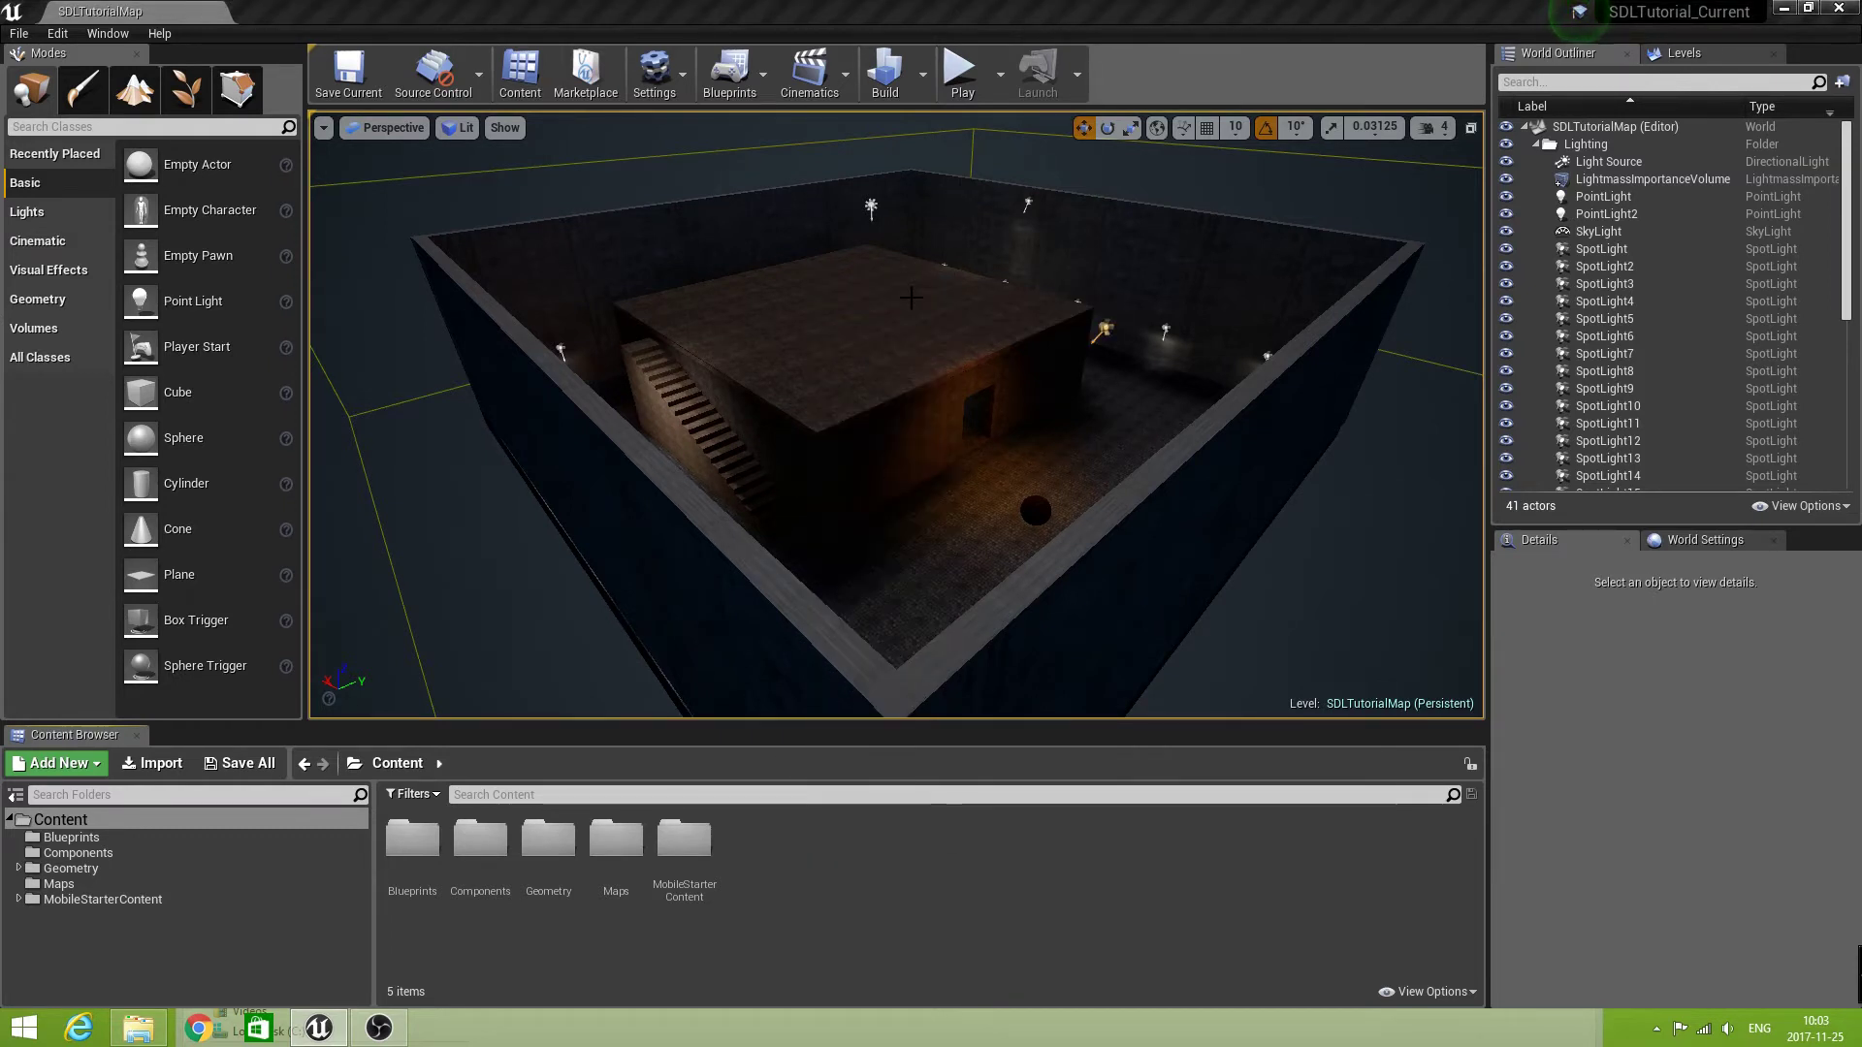
{"action": "type", "text": "SDL"}
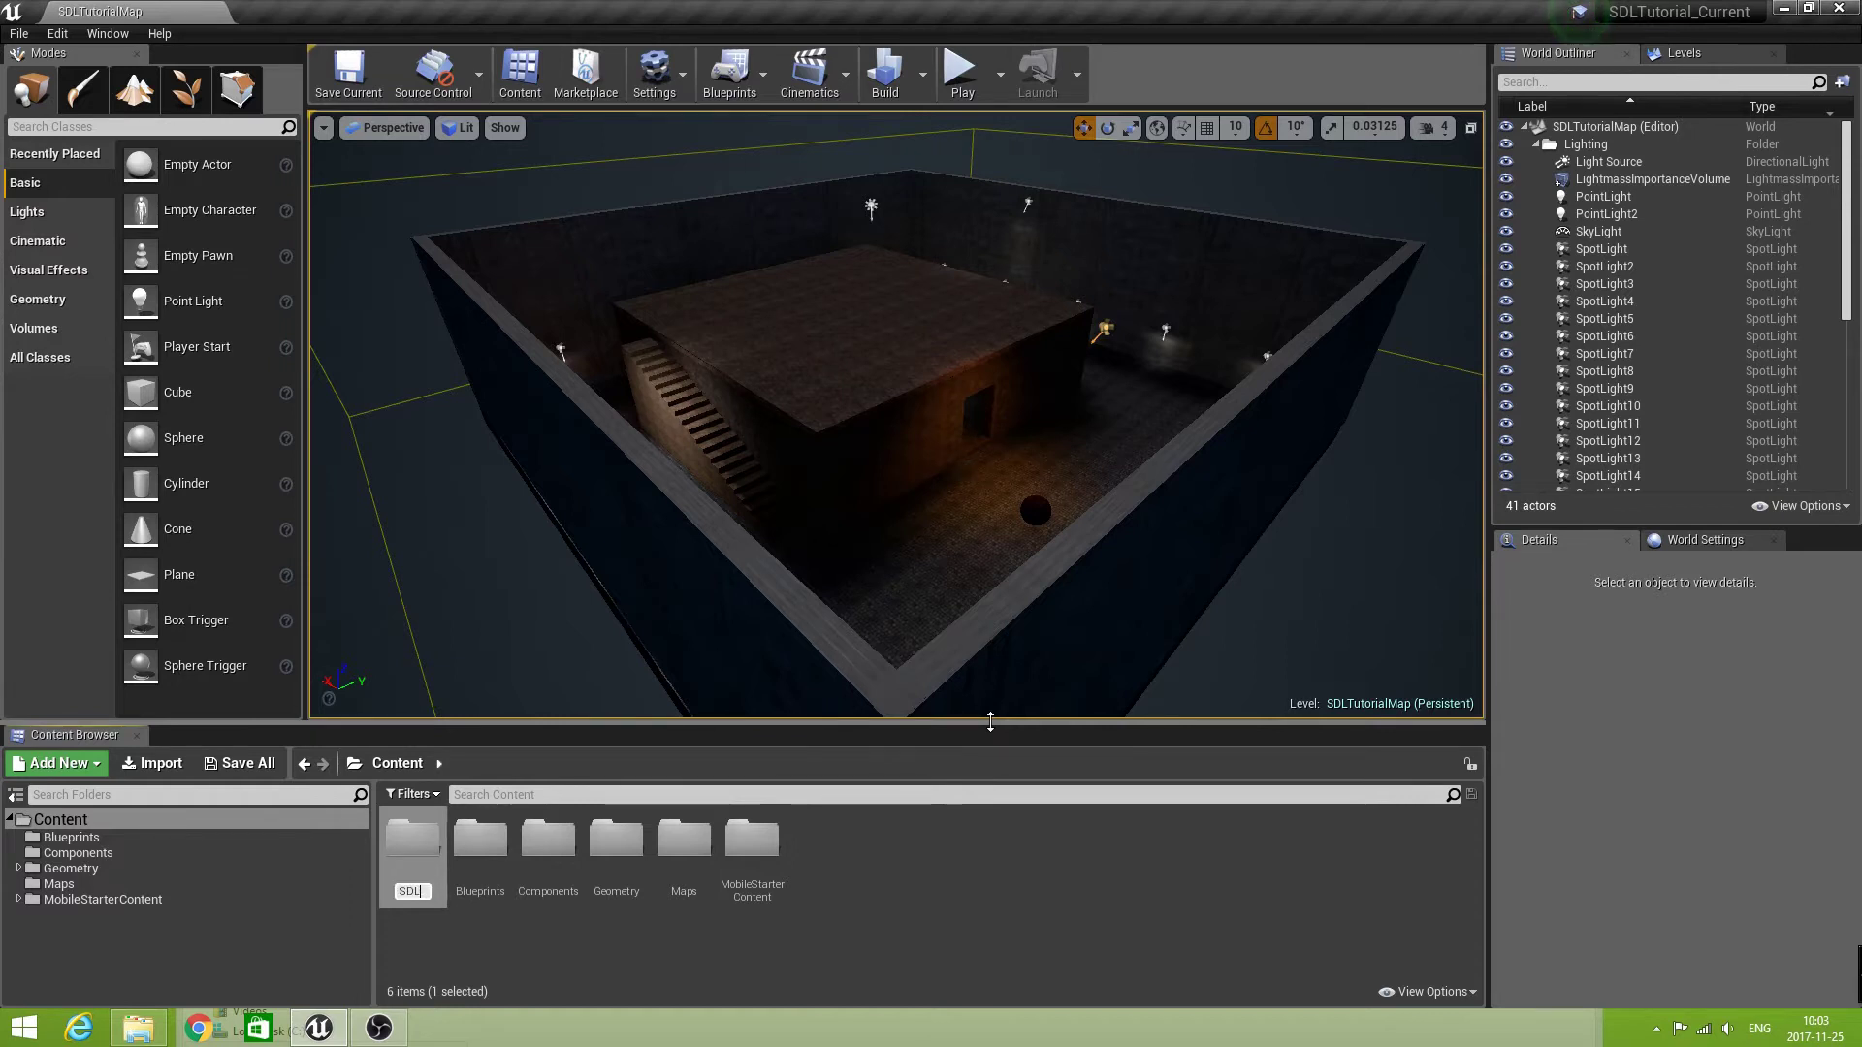
{"action": "key", "text": "Return"}
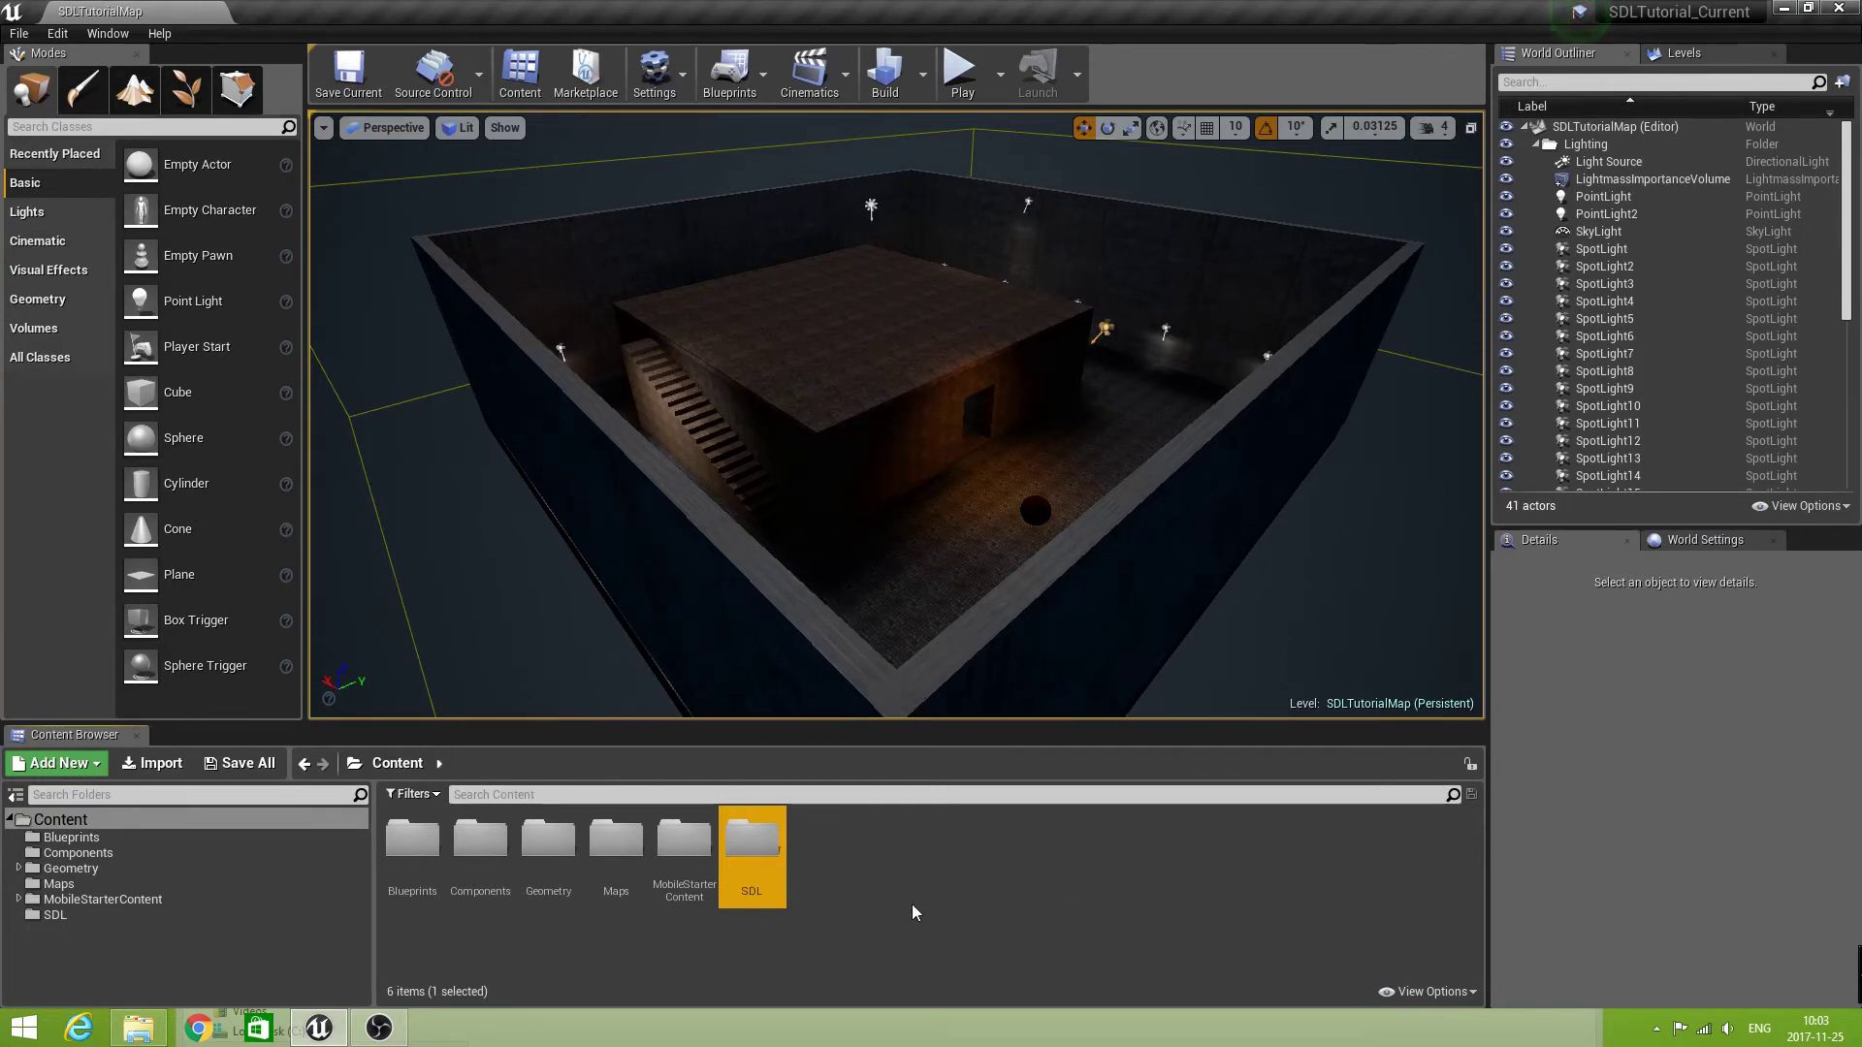
- Create a subfolder named Materials inside the SDL folder
{"action": "double_click", "coordinate": [764, 840]}
{"action": "right_click", "coordinate": [490, 854]}
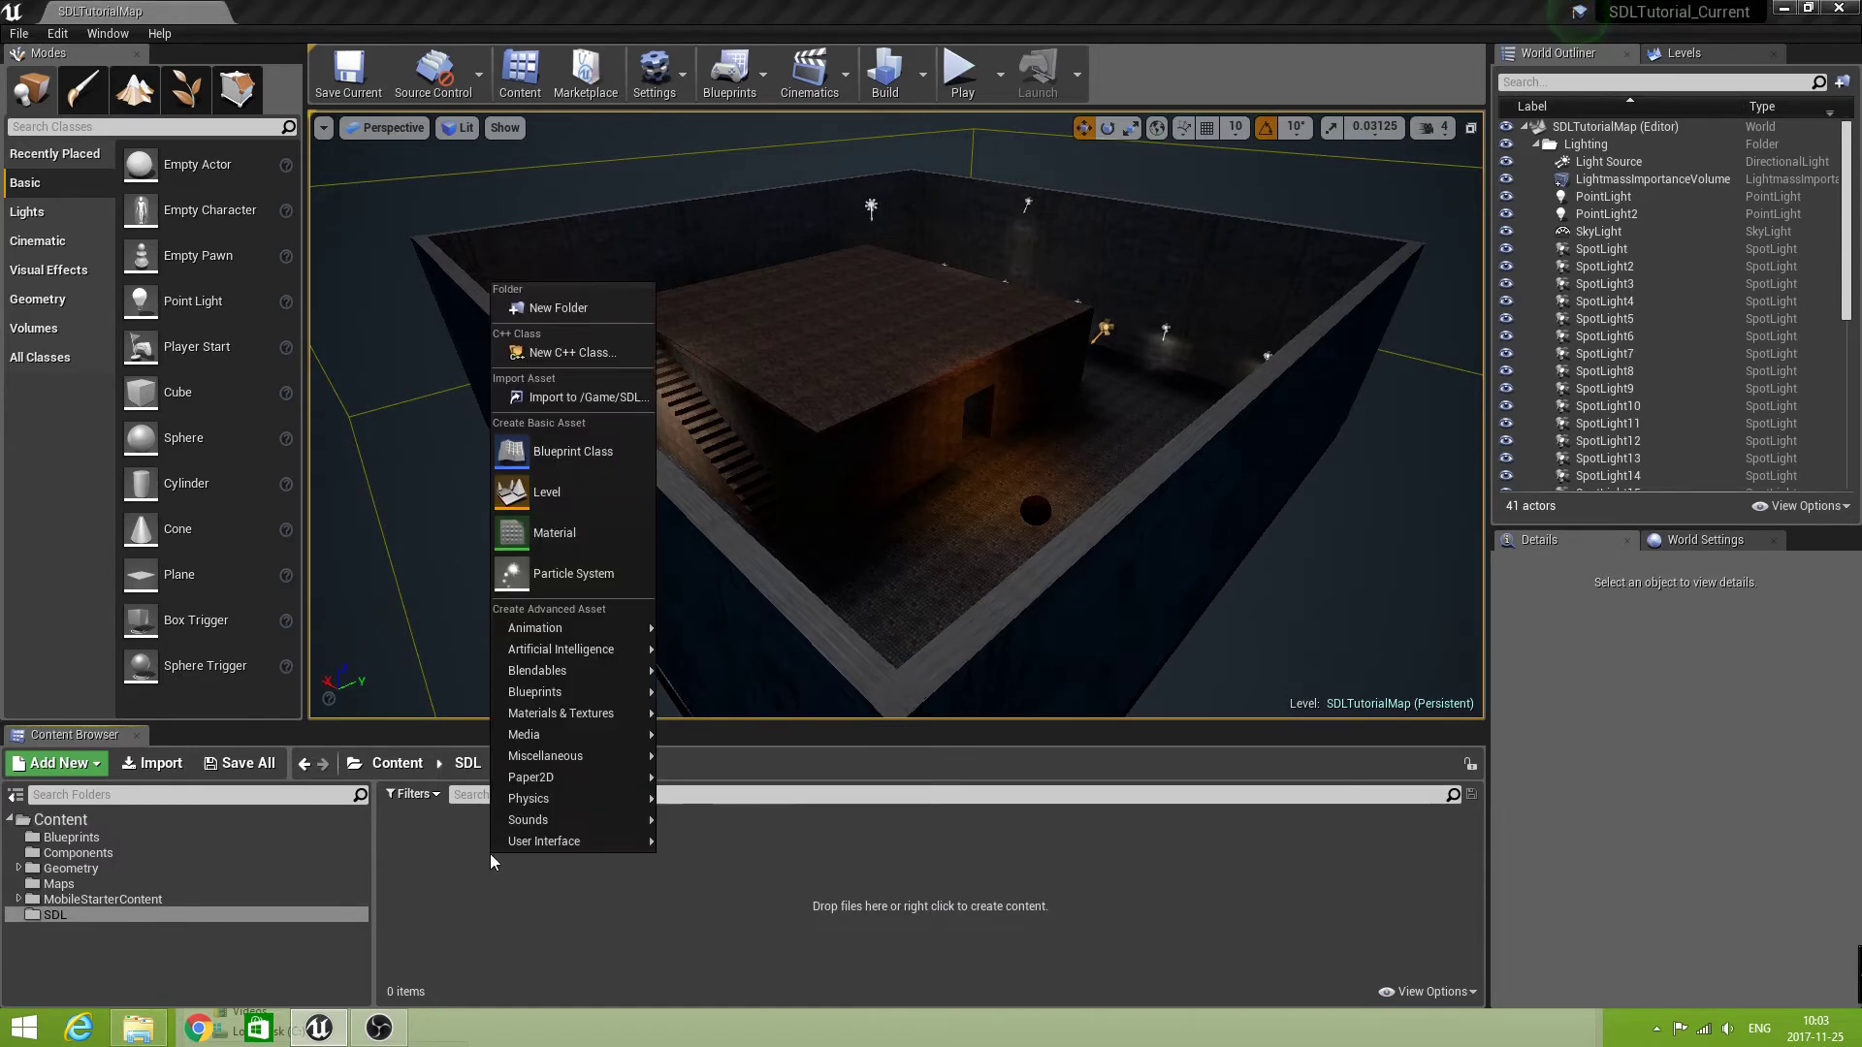
{"action": "left_click", "coordinate": [582, 309]}
{"action": "type", "text": "Mat"}
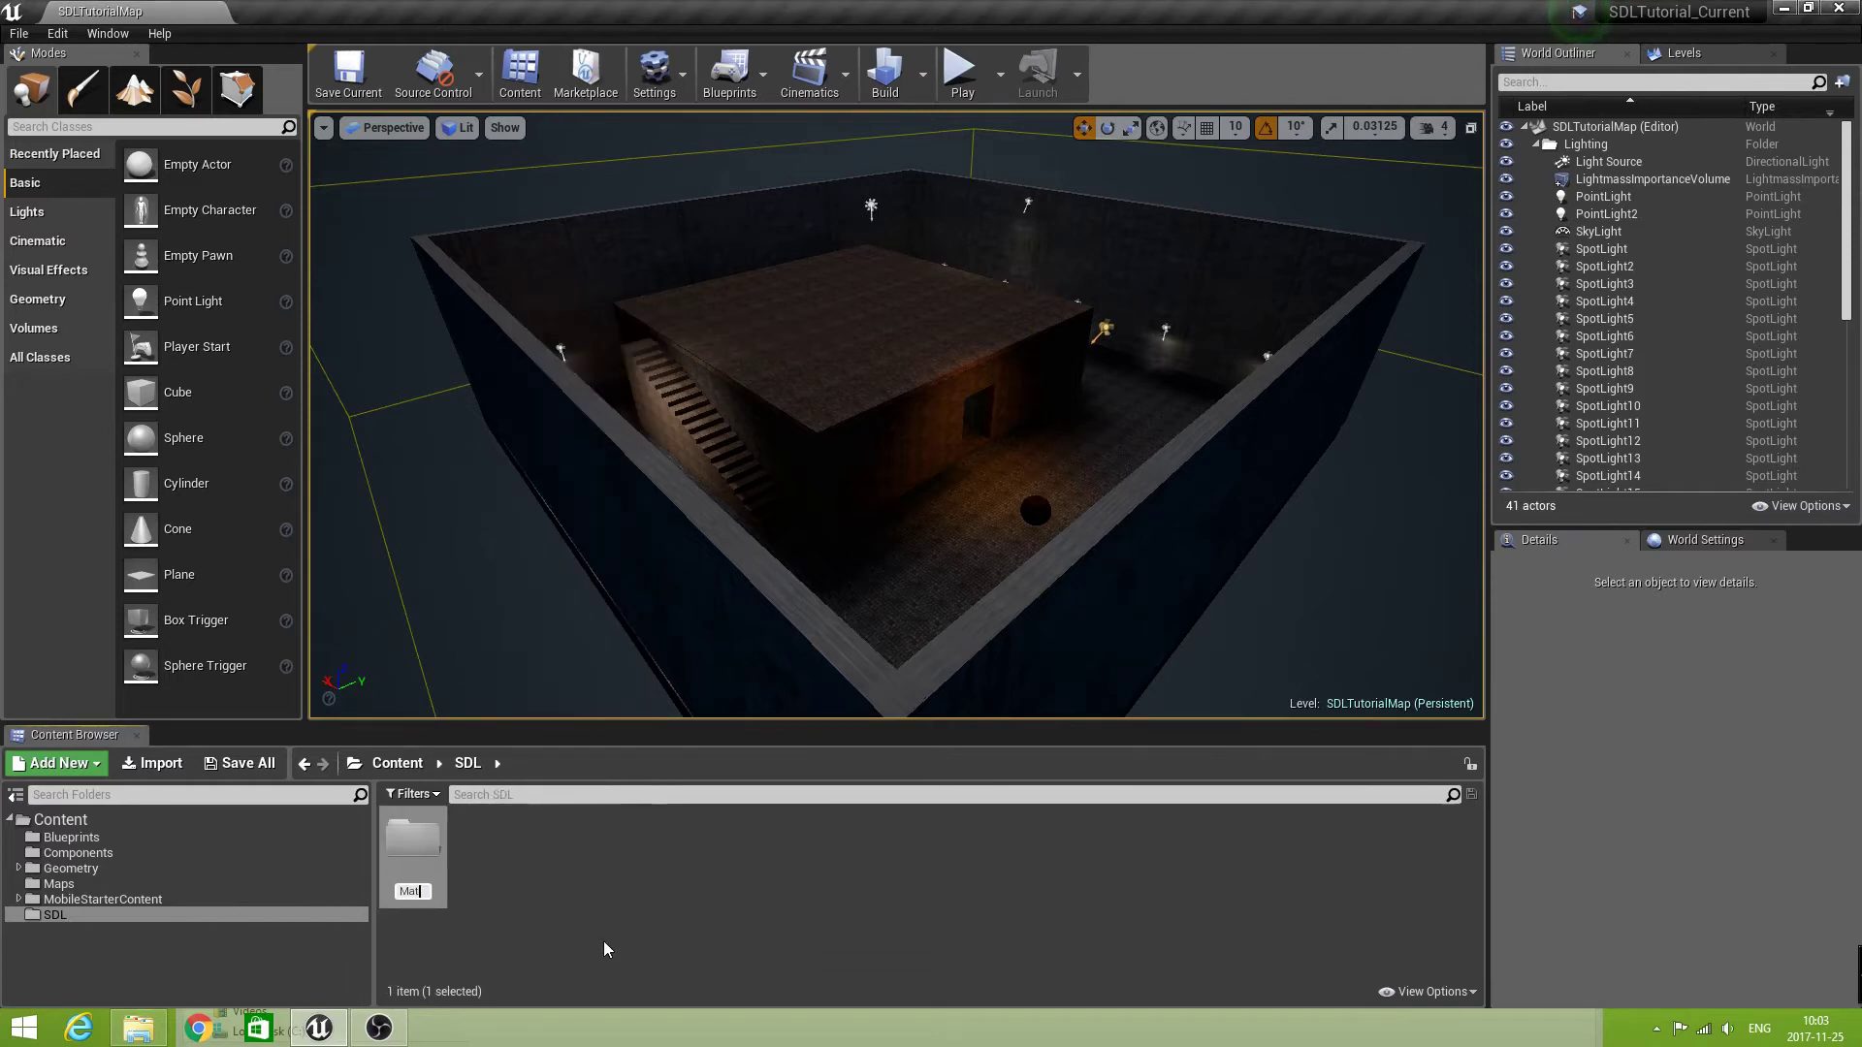
{"action": "type", "text": "erials"}
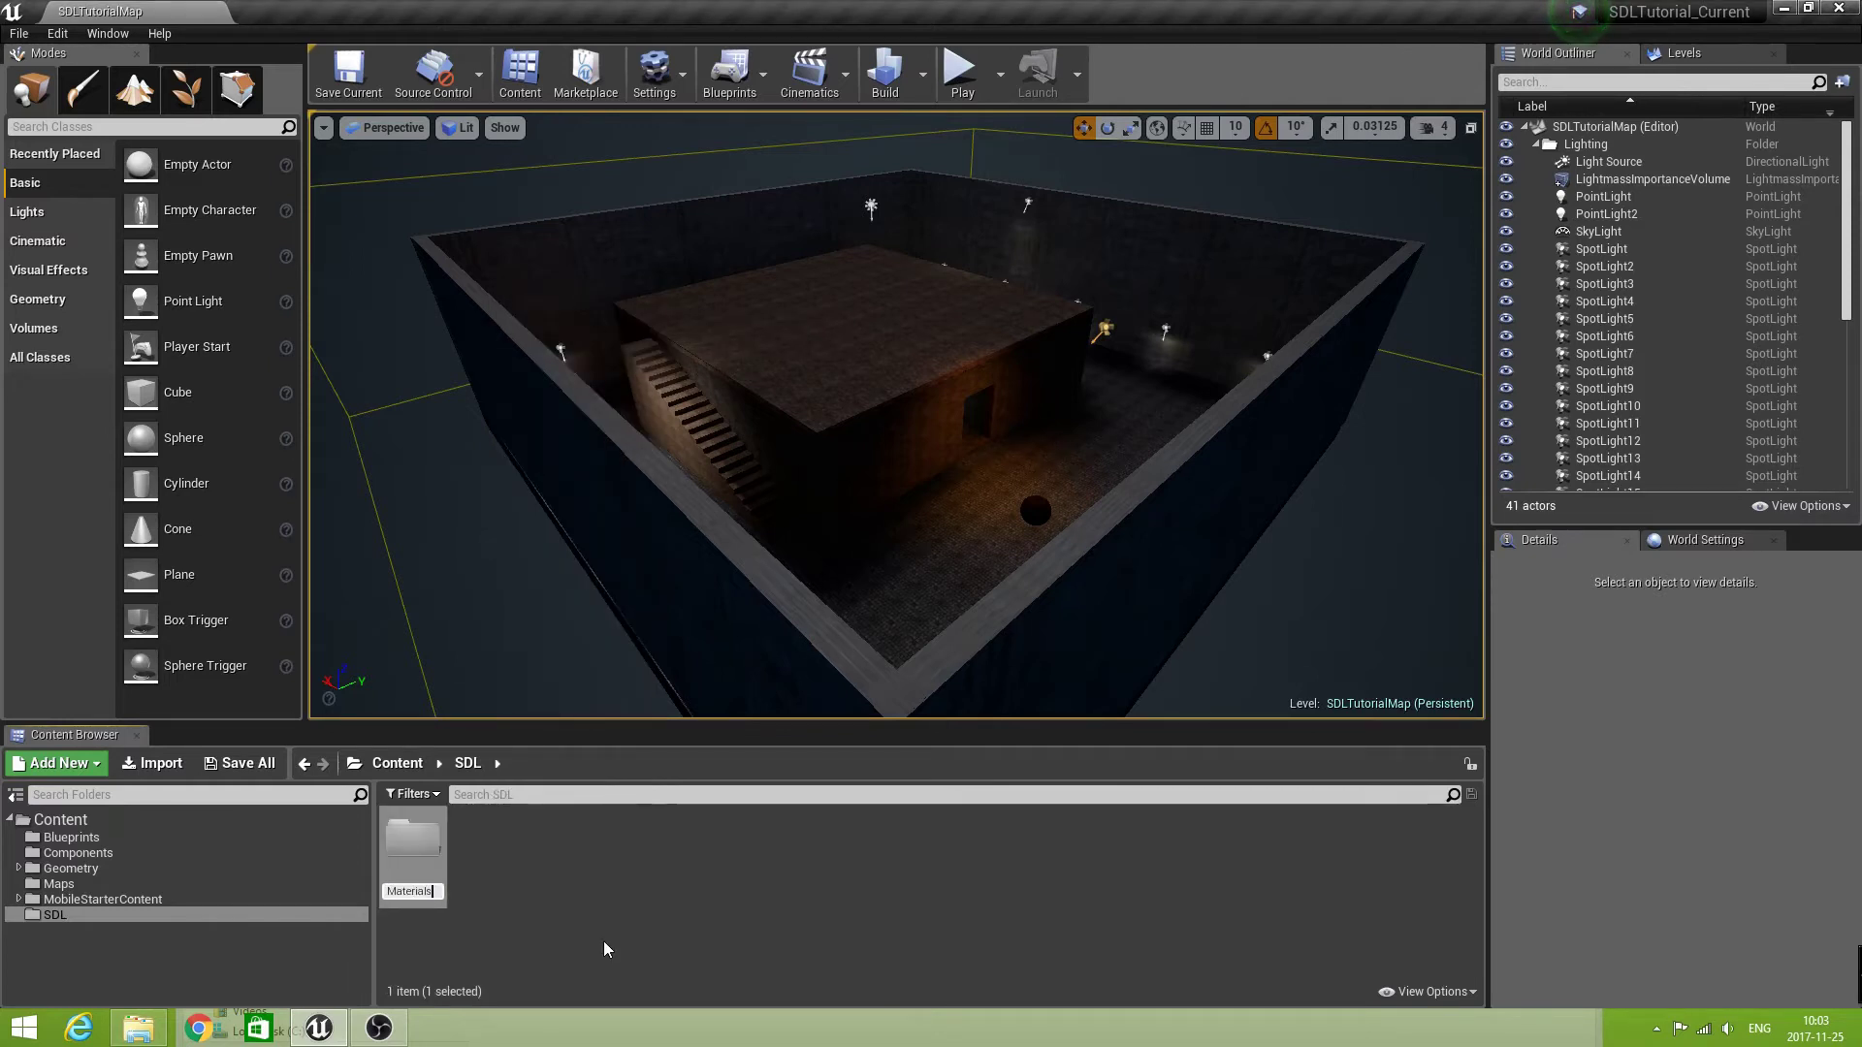
{"action": "key", "text": "Return"}
- Create a new material named M_BlobShadow inside the SDL/Materials folder
{"action": "double_click", "coordinate": [412, 842]}
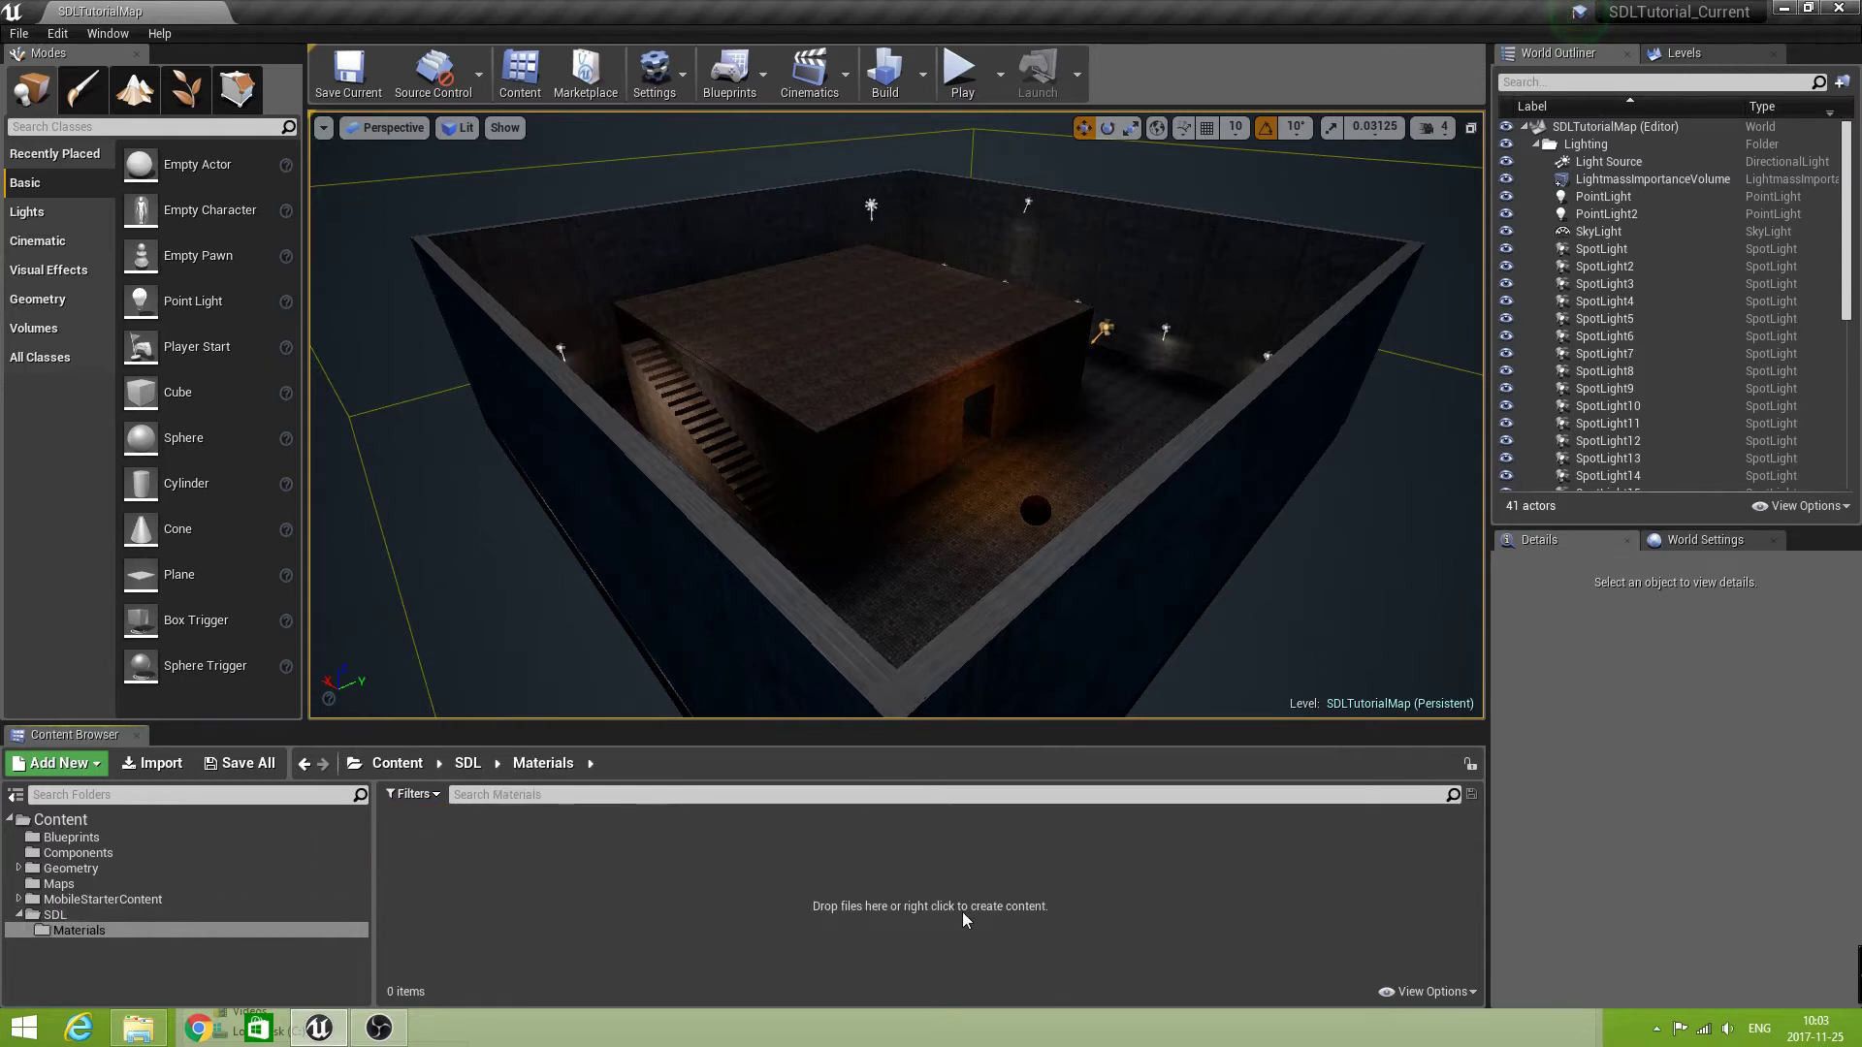
{"action": "right_click", "coordinate": [778, 871]}
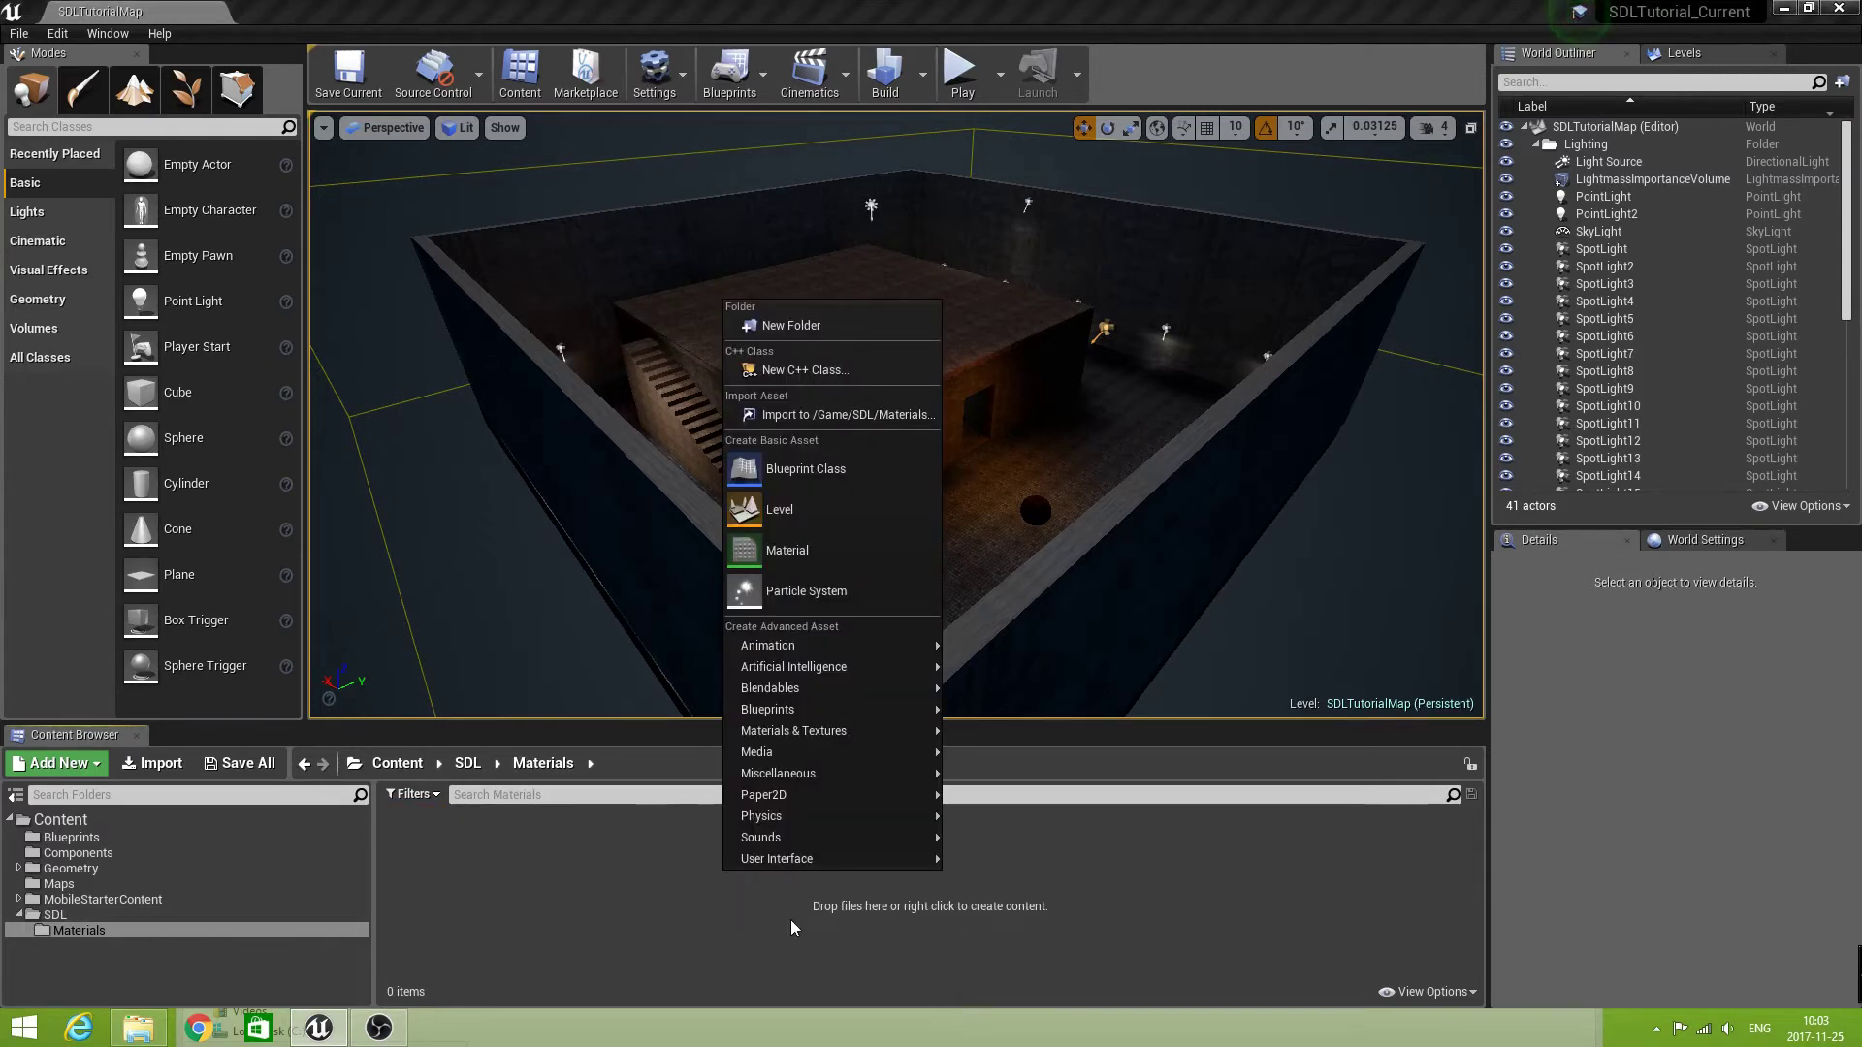
{"action": "left_click", "coordinate": [774, 555]}
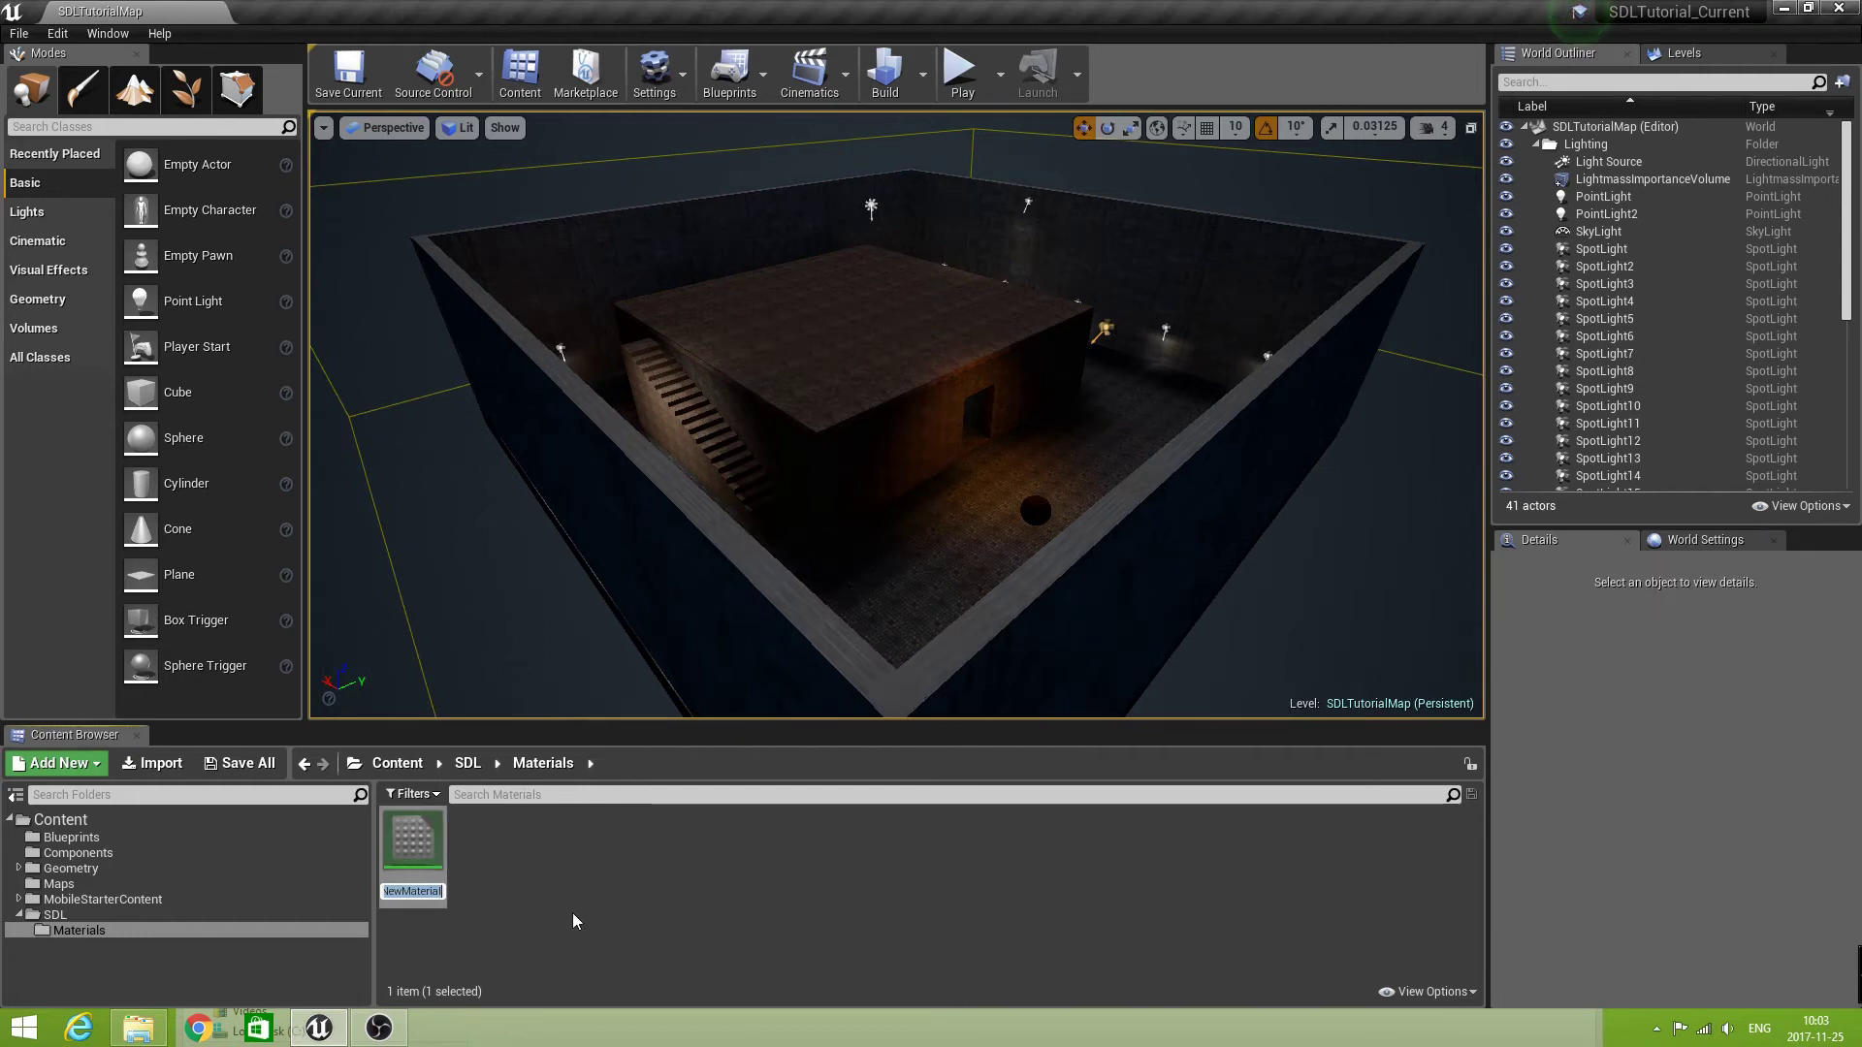
{"action": "type", "text": "M_"}
{"action": "type", "text": "Blobs"}
{"action": "type", "text": "Shad"}
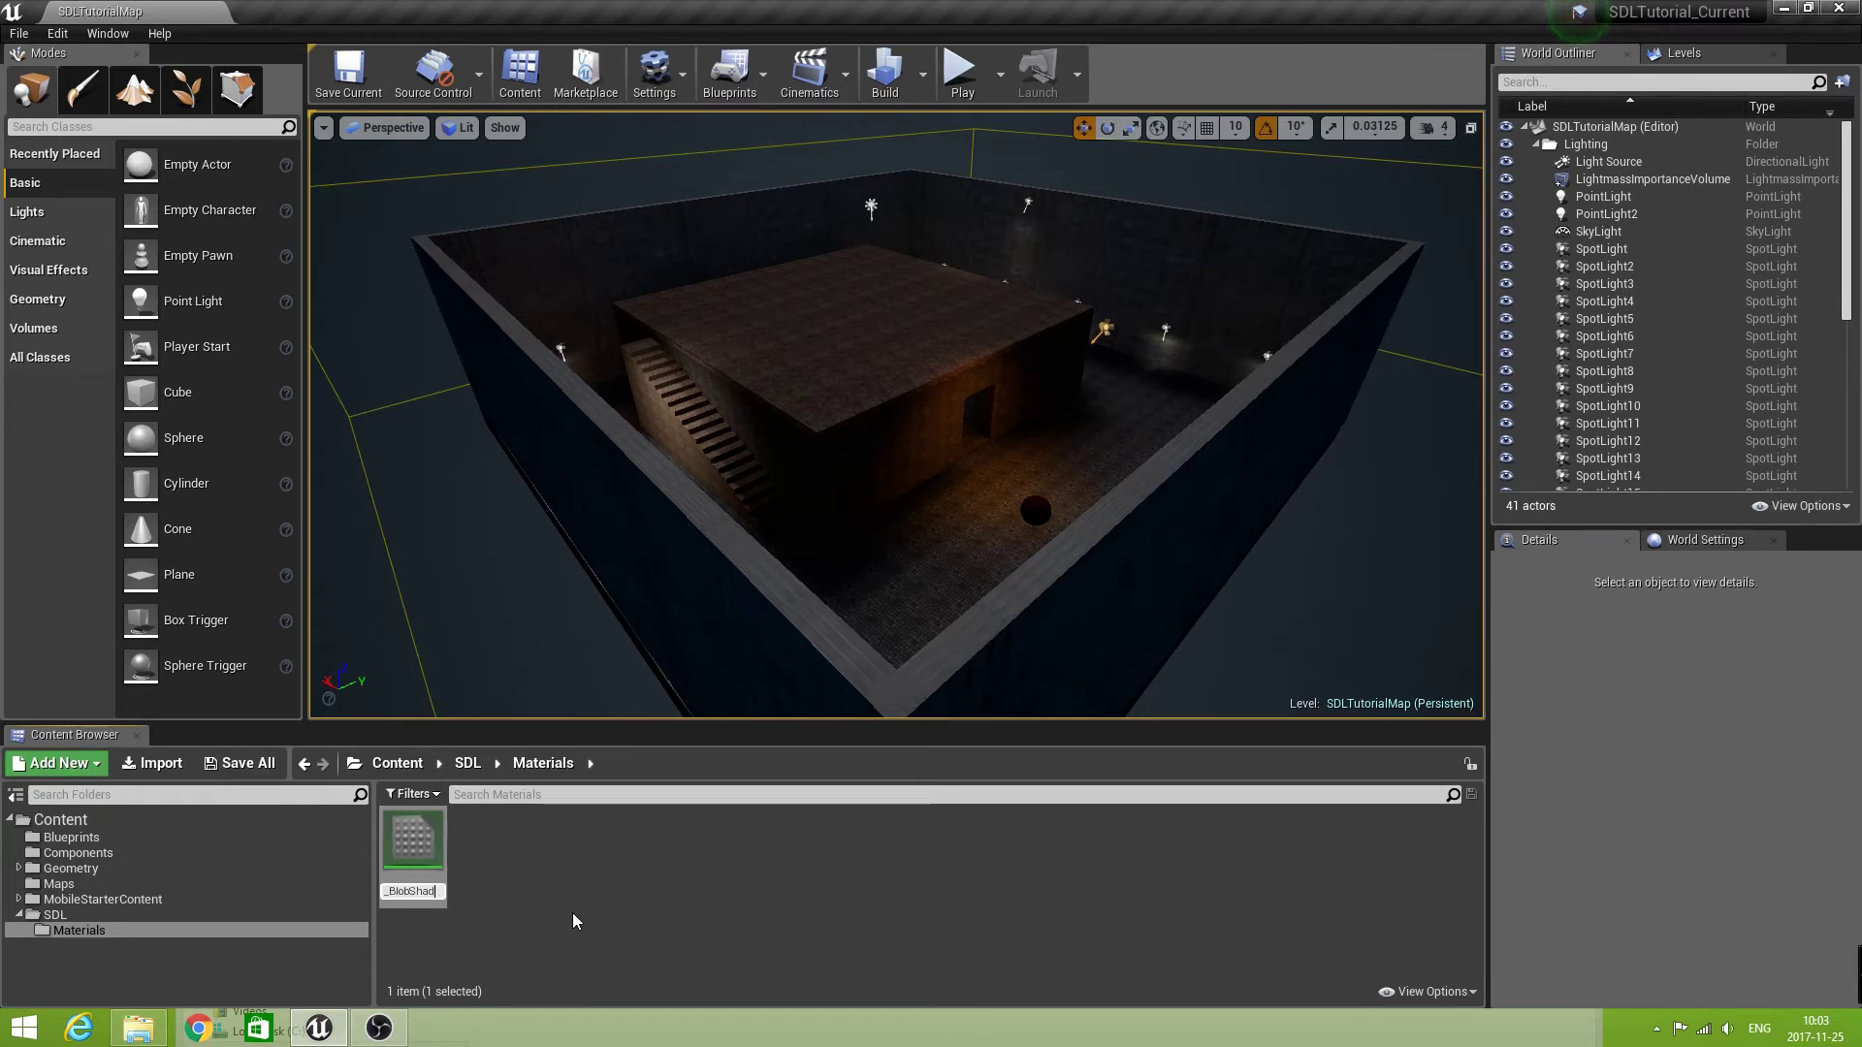
{"action": "type", "text": "ow"}
{"action": "key", "text": "Return"}
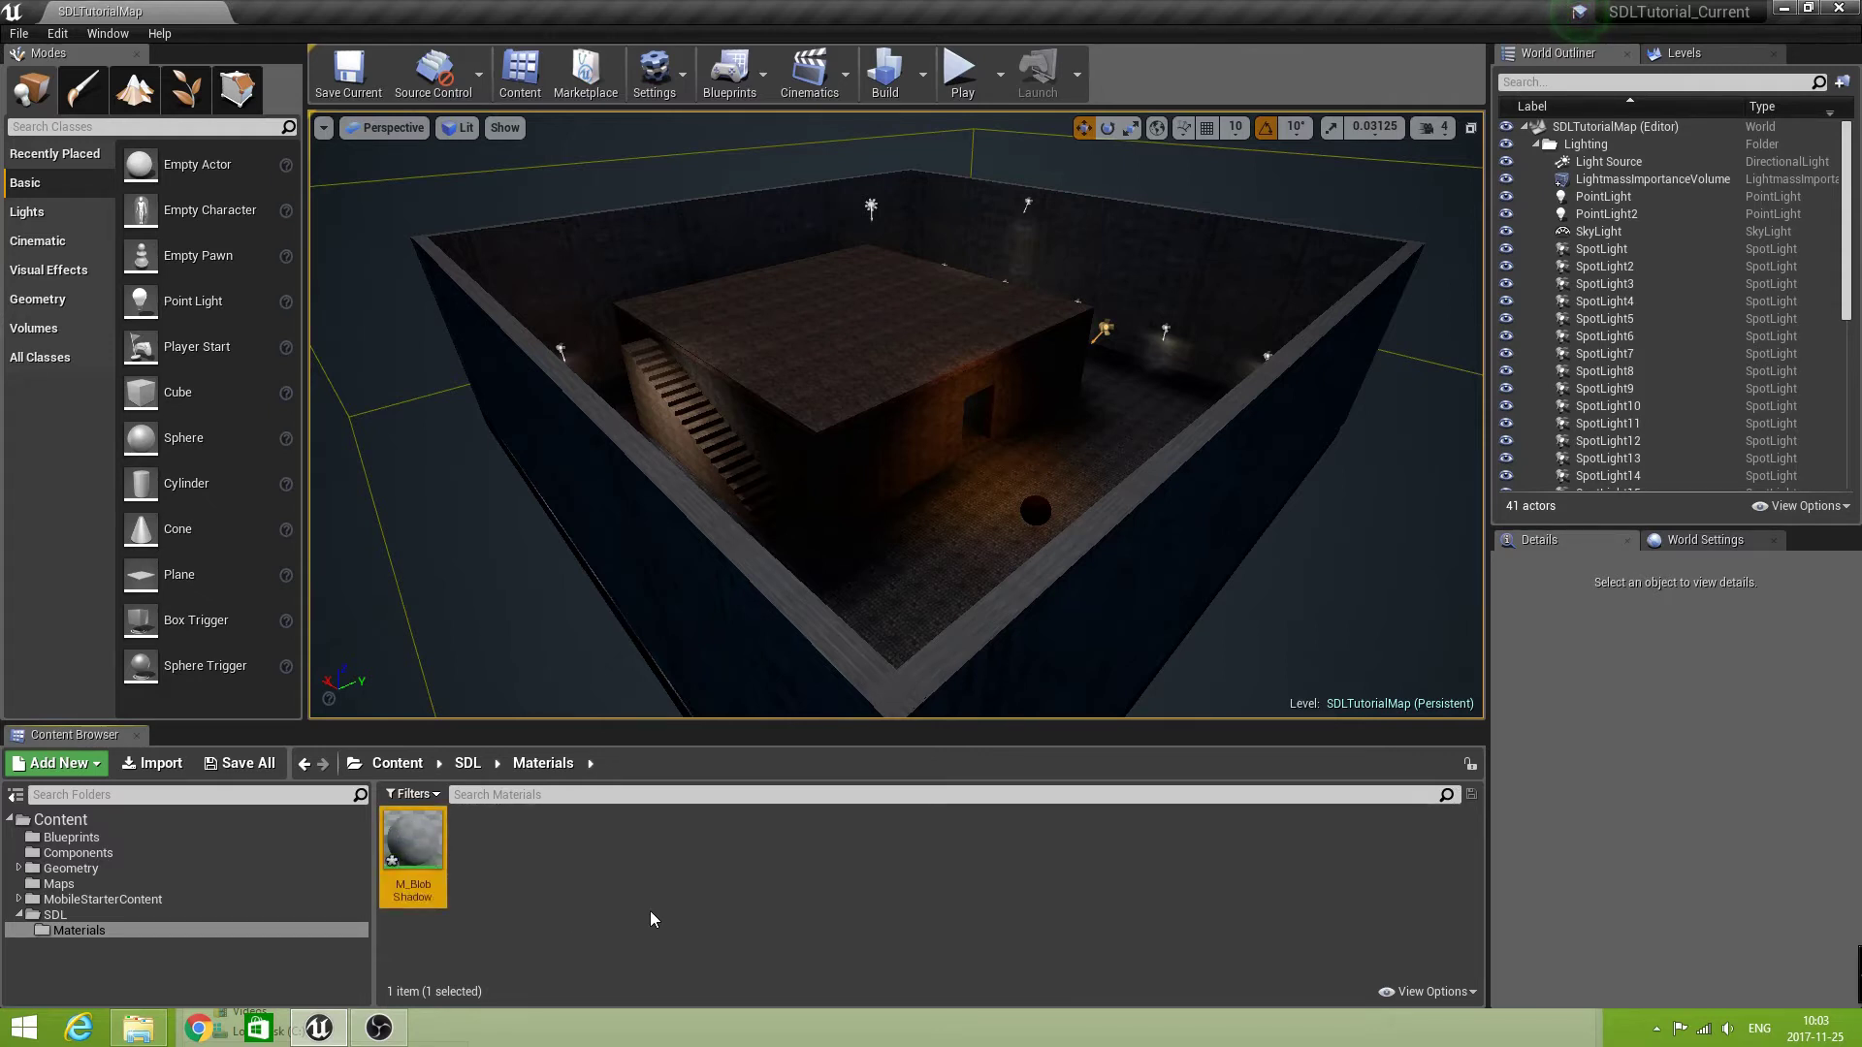
- Open the M_BlobShadow material and set its blend mode to Translucent and its shading model to Unlit
{"action": "double_click", "coordinate": [406, 848]}
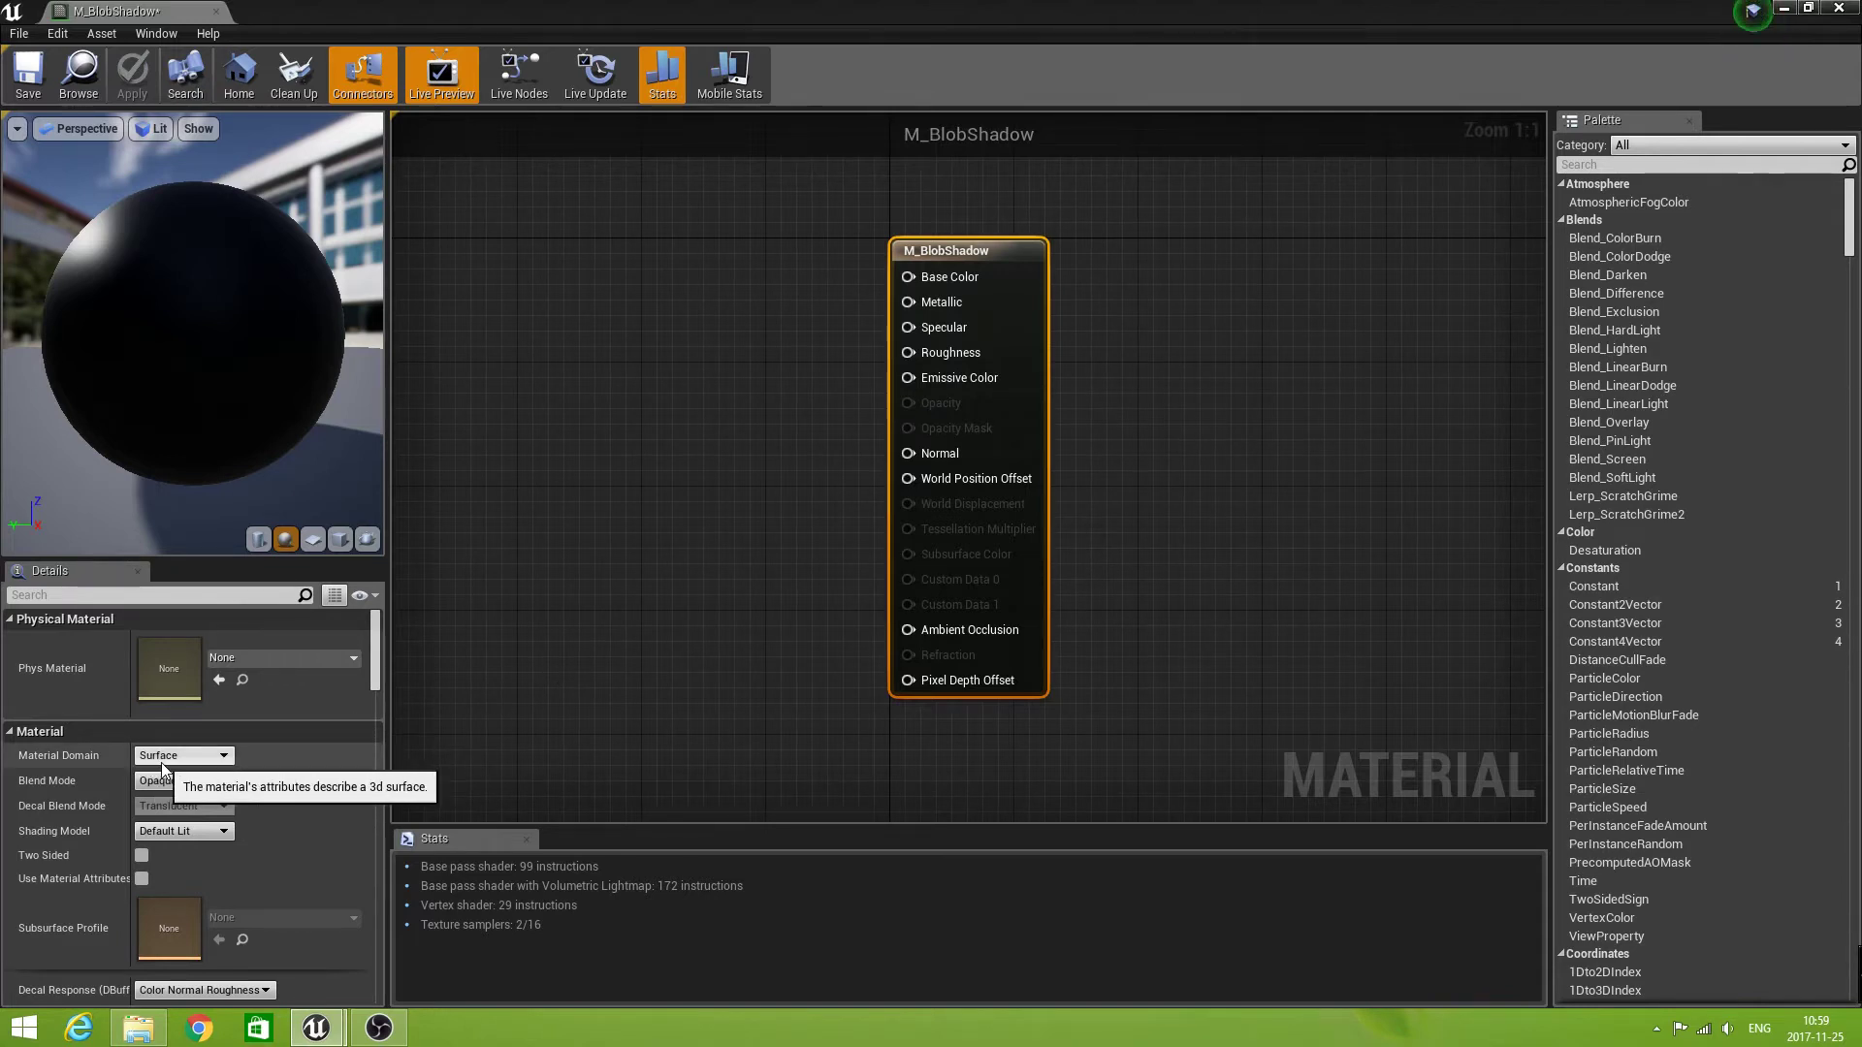
{"action": "left_click", "coordinate": [187, 782]}
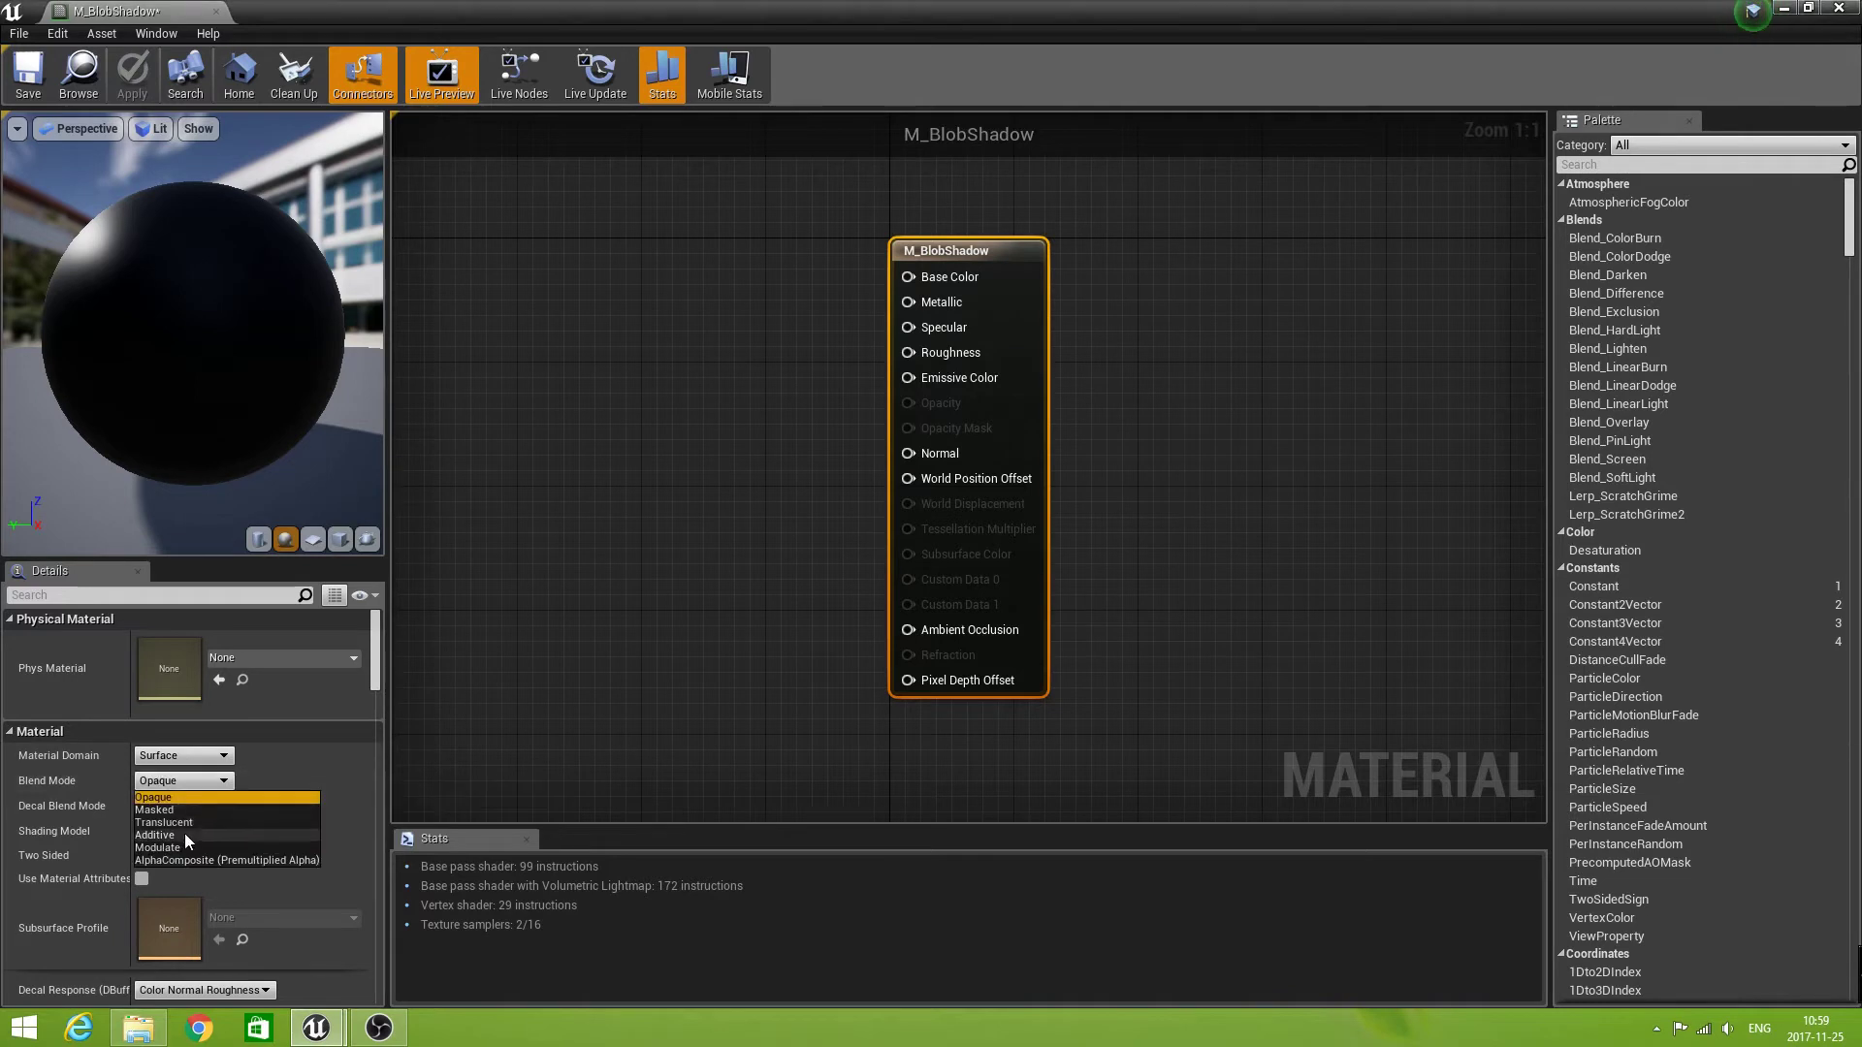
{"action": "left_click", "coordinate": [181, 825]}
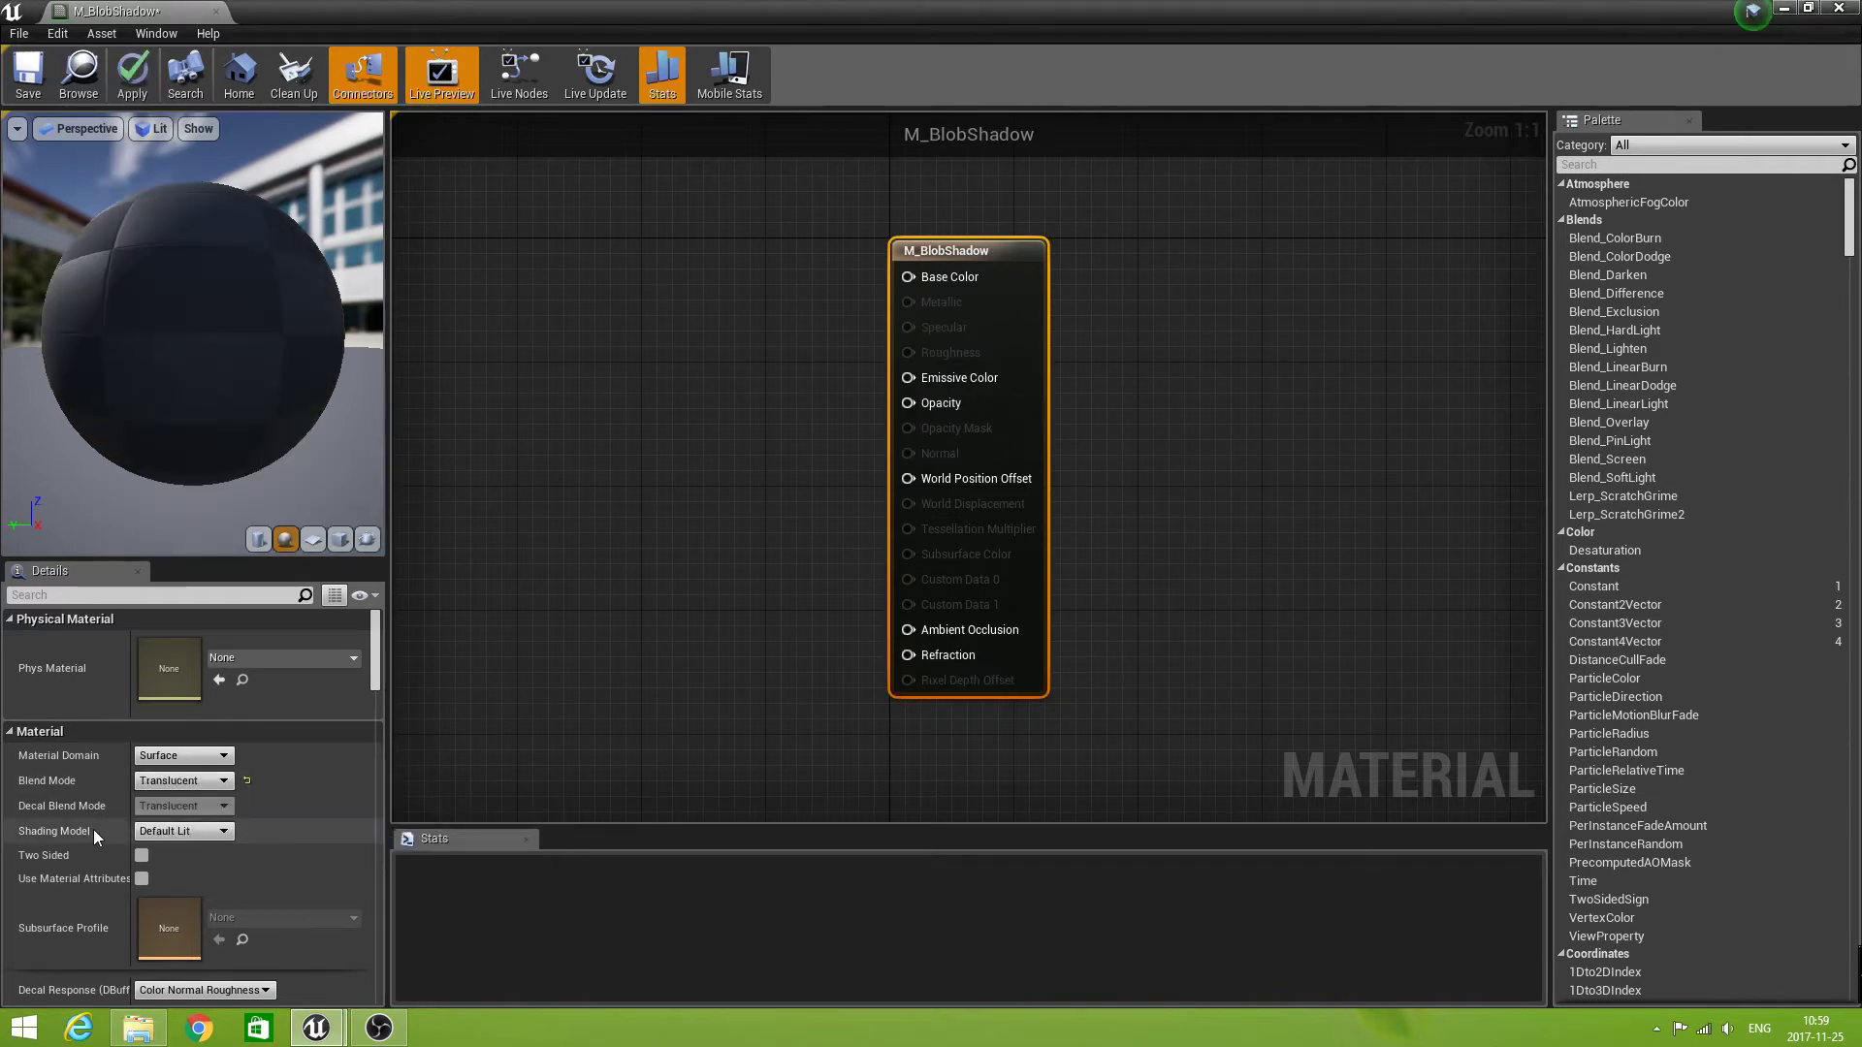
{"action": "left_click", "coordinate": [179, 832]}
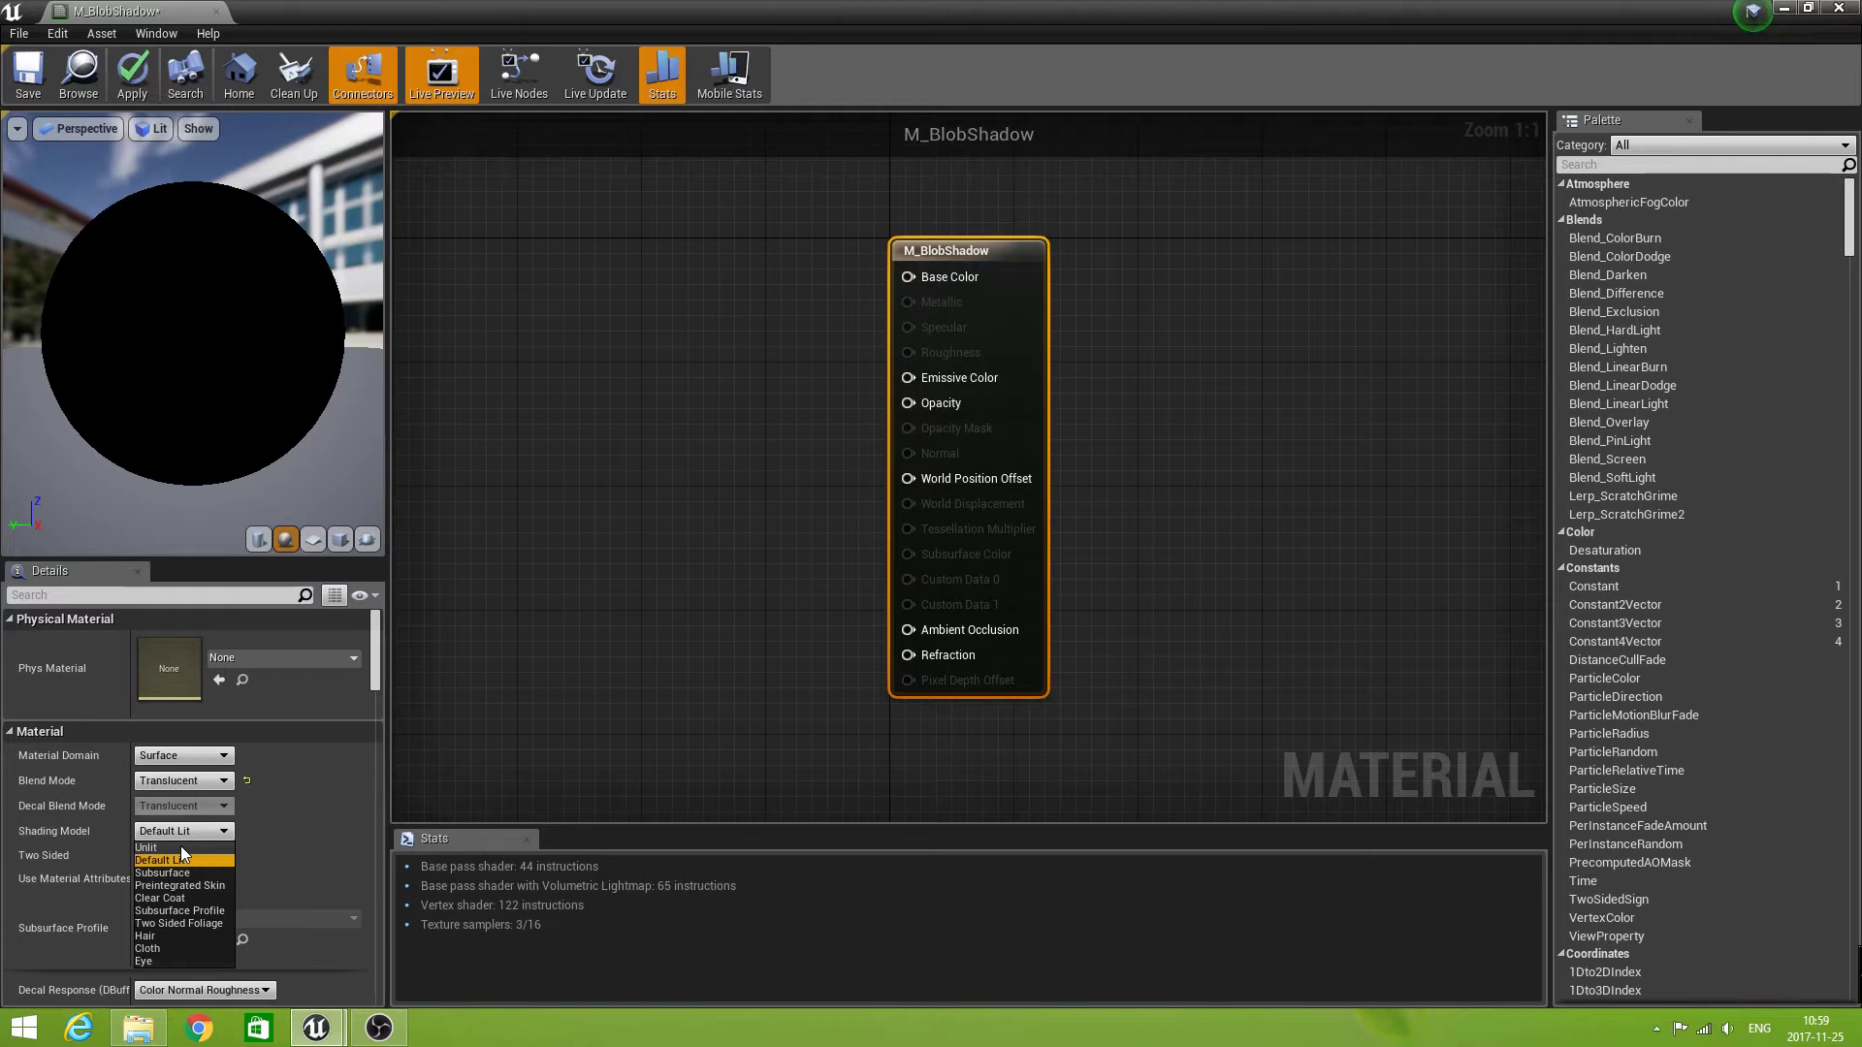
{"action": "left_click", "coordinate": [181, 847]}
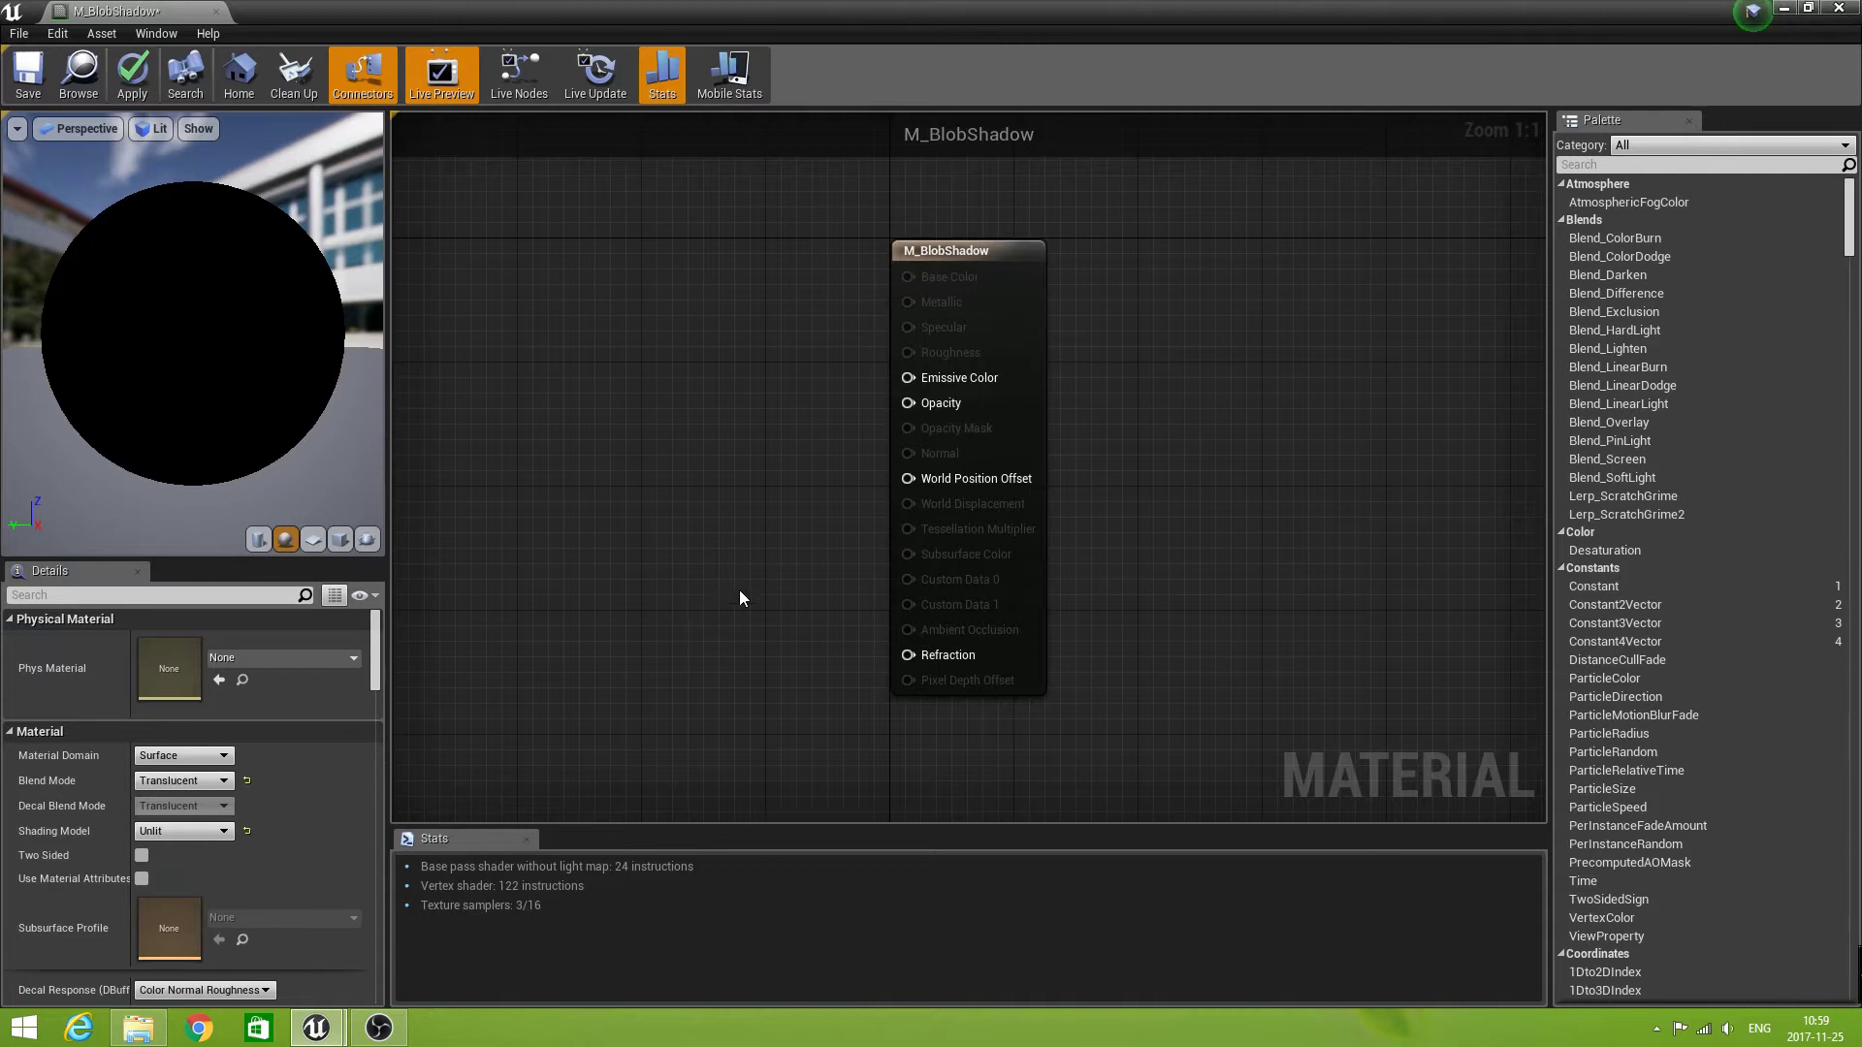
- Add a VectorParameter named ShadowColor to the material graph and connect its output to Emissive Color
{"action": "right_click_drag", "start_coordinate": [707, 503], "coordinate": [1182, 528]}
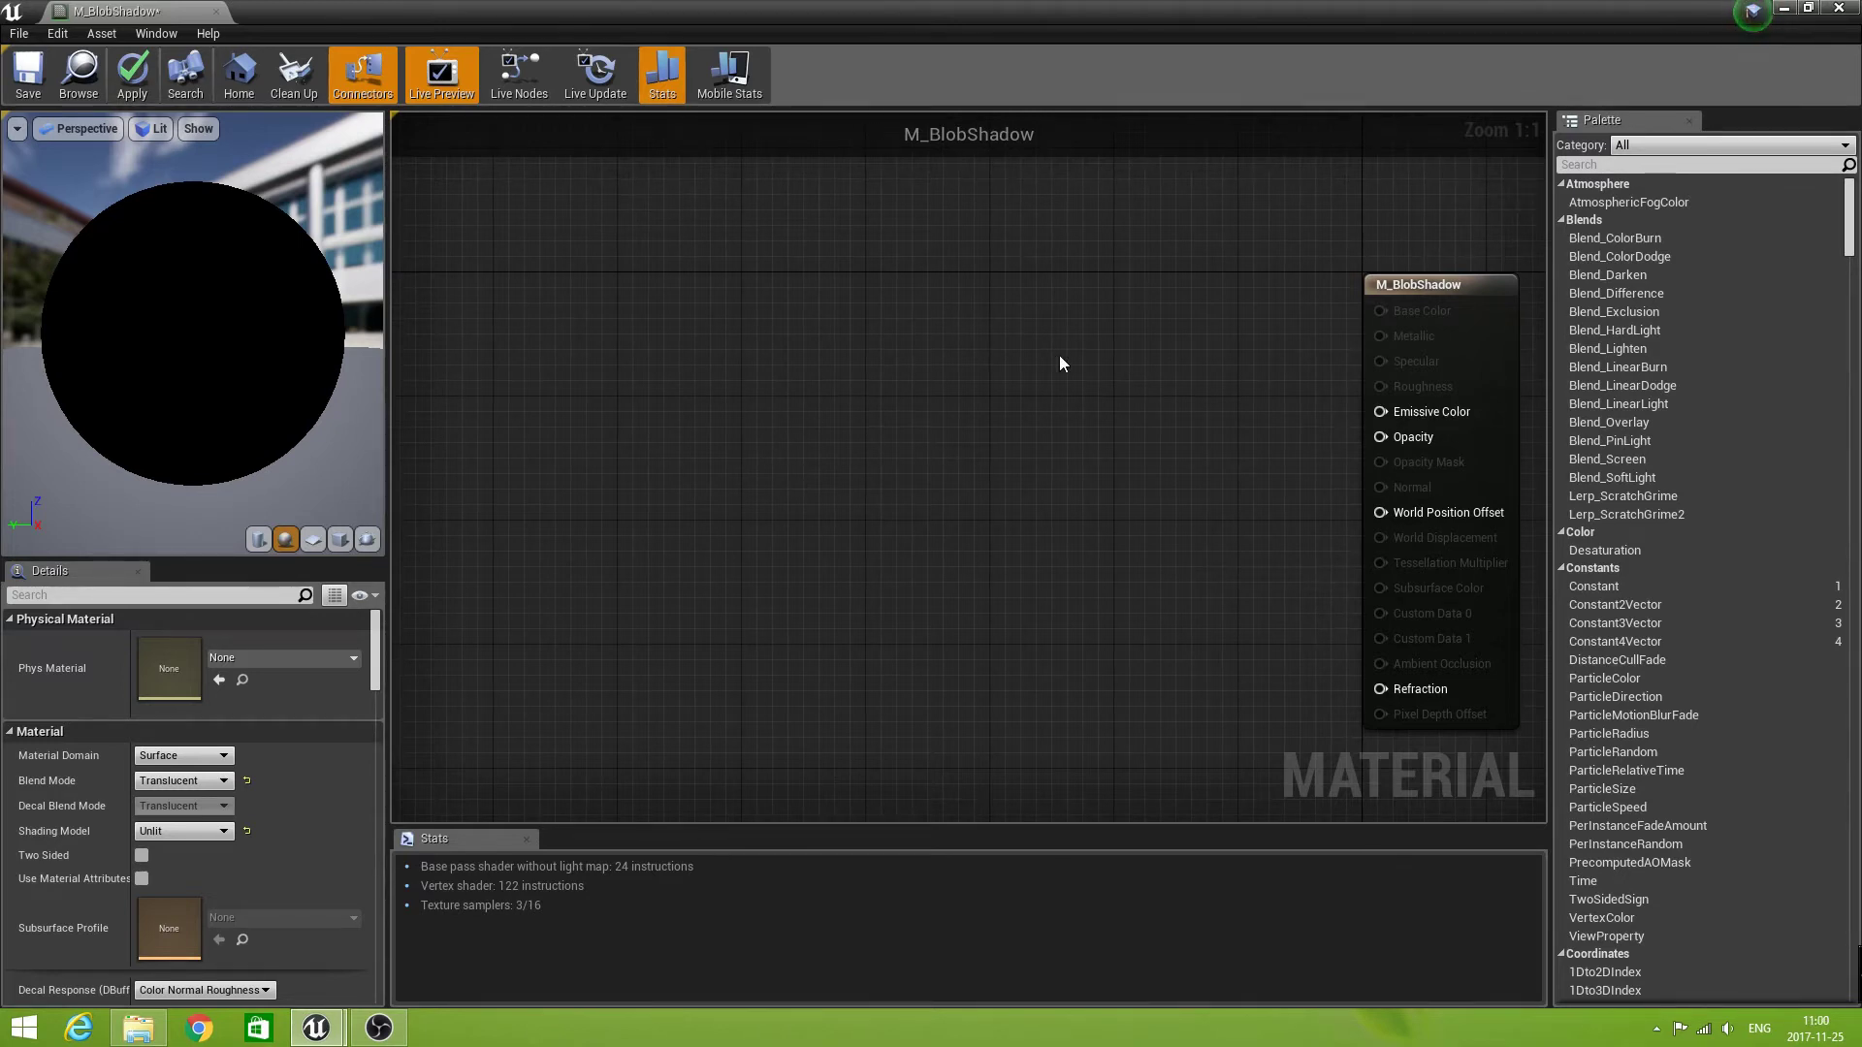
{"action": "right_click", "coordinate": [976, 319]}
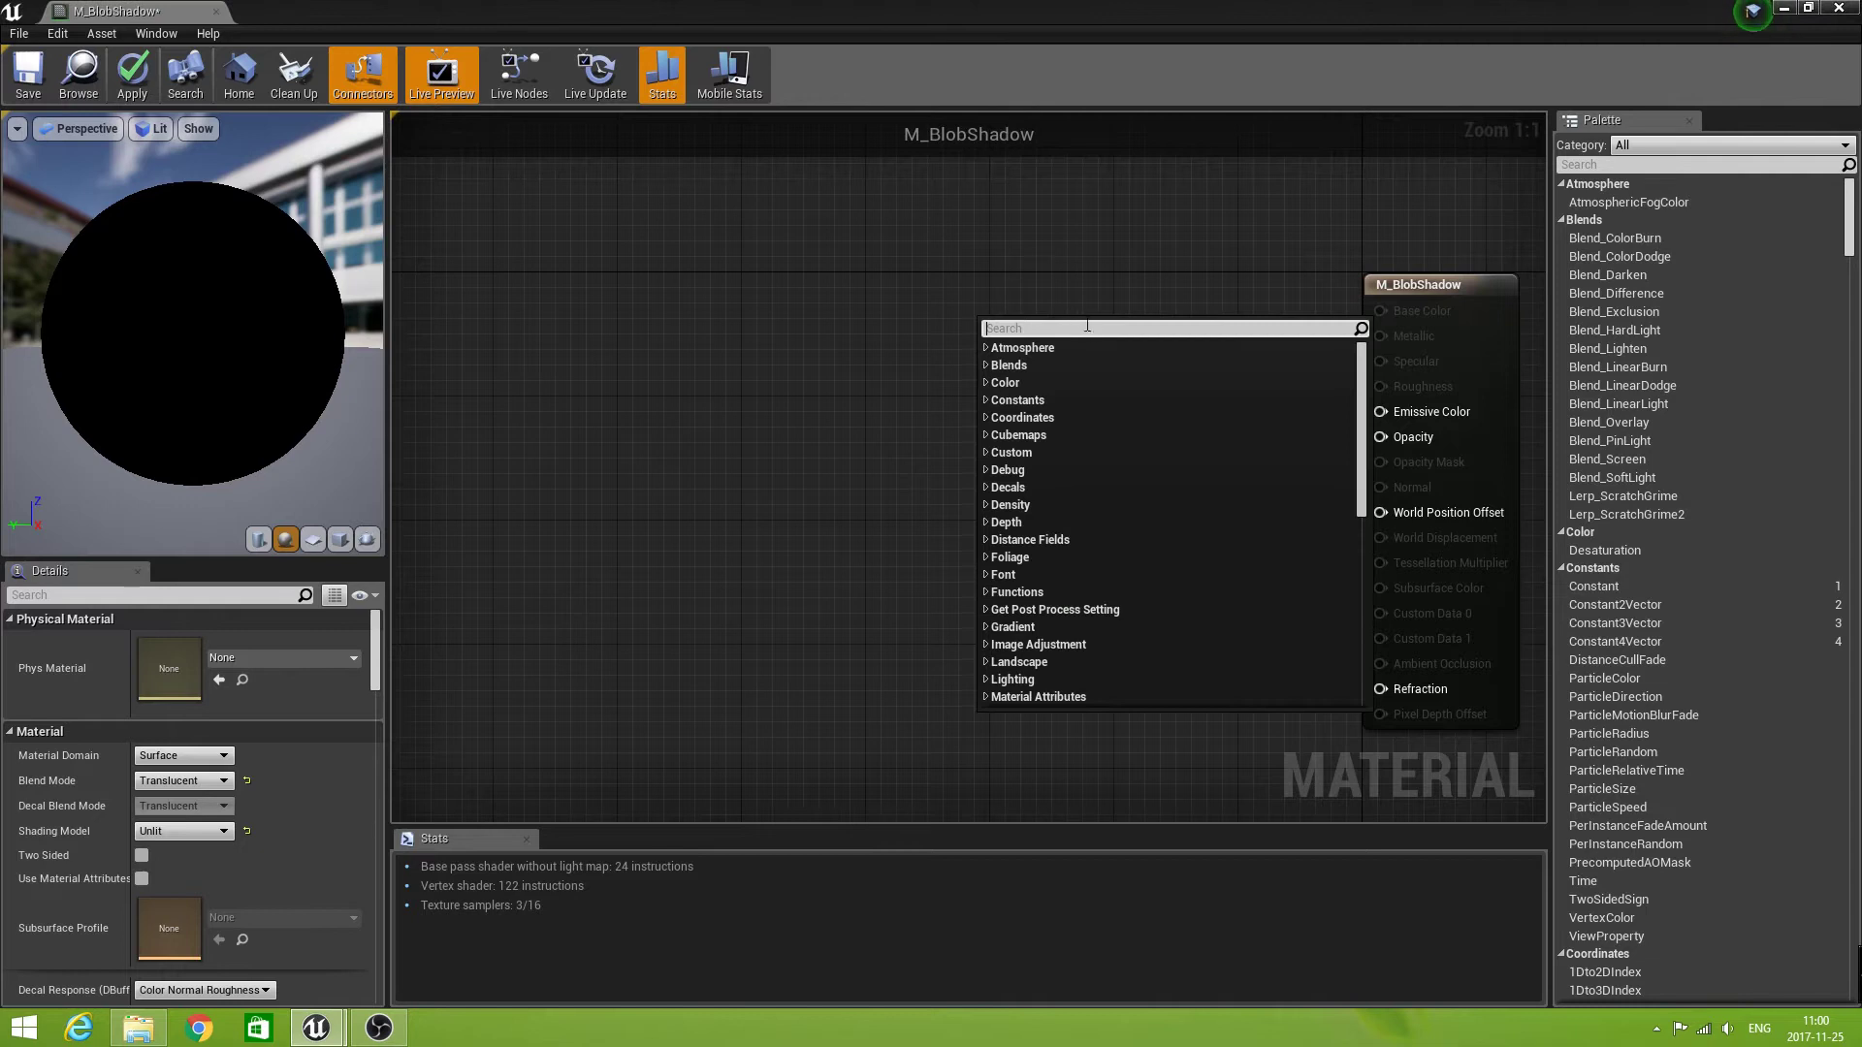
{"action": "type", "text": "vect"}
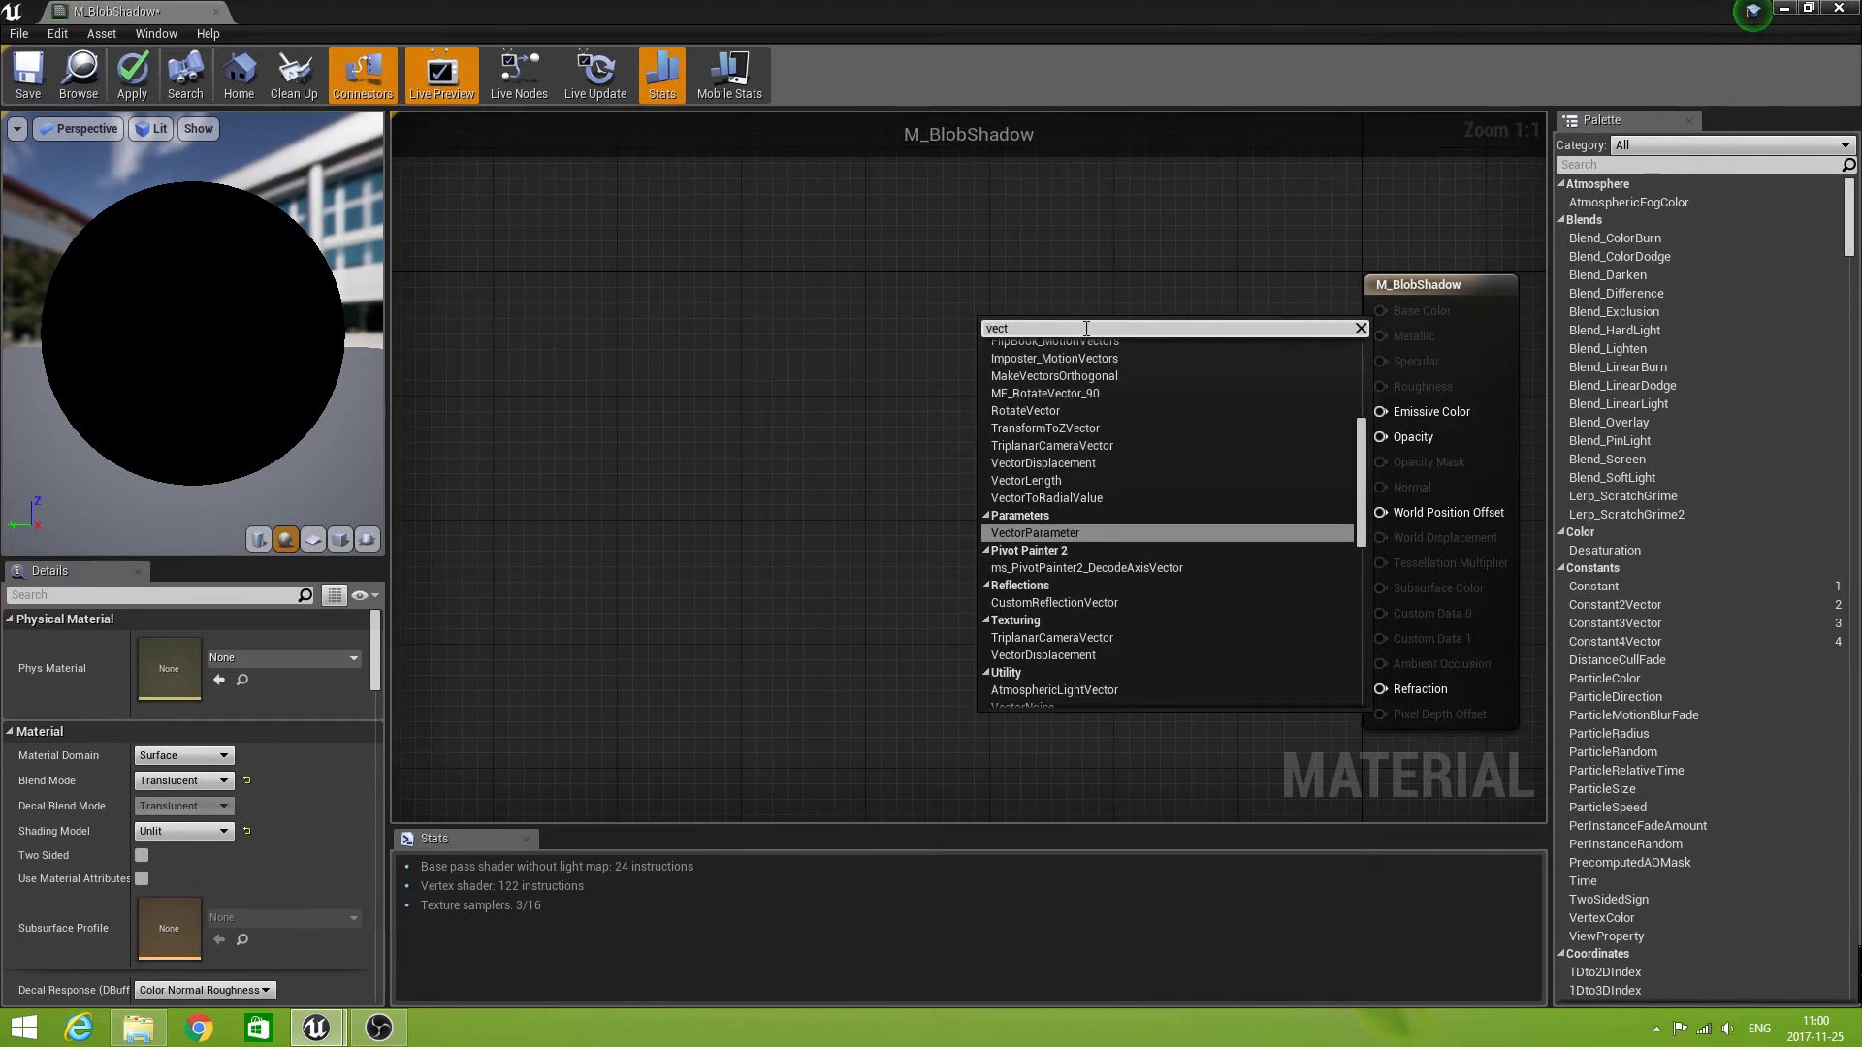
{"action": "left_click", "coordinate": [1173, 531]}
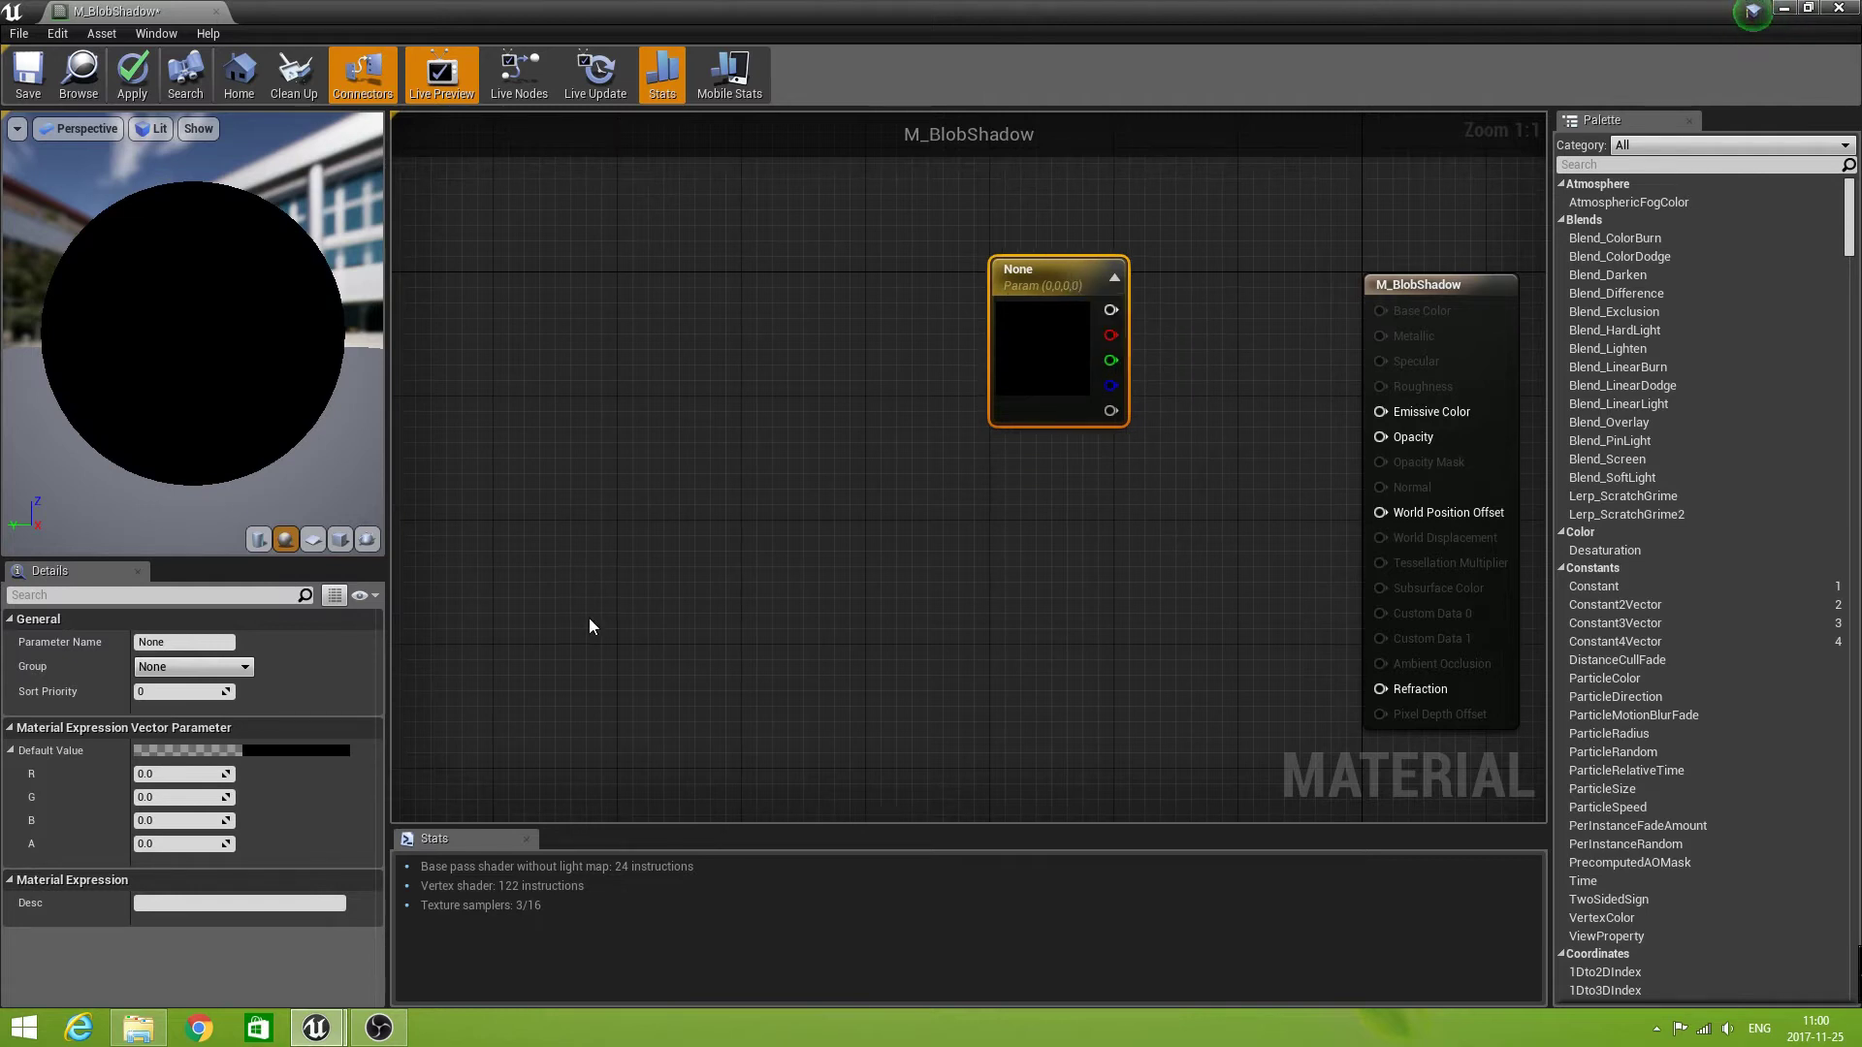
{"action": "left_click", "coordinate": [201, 641]}
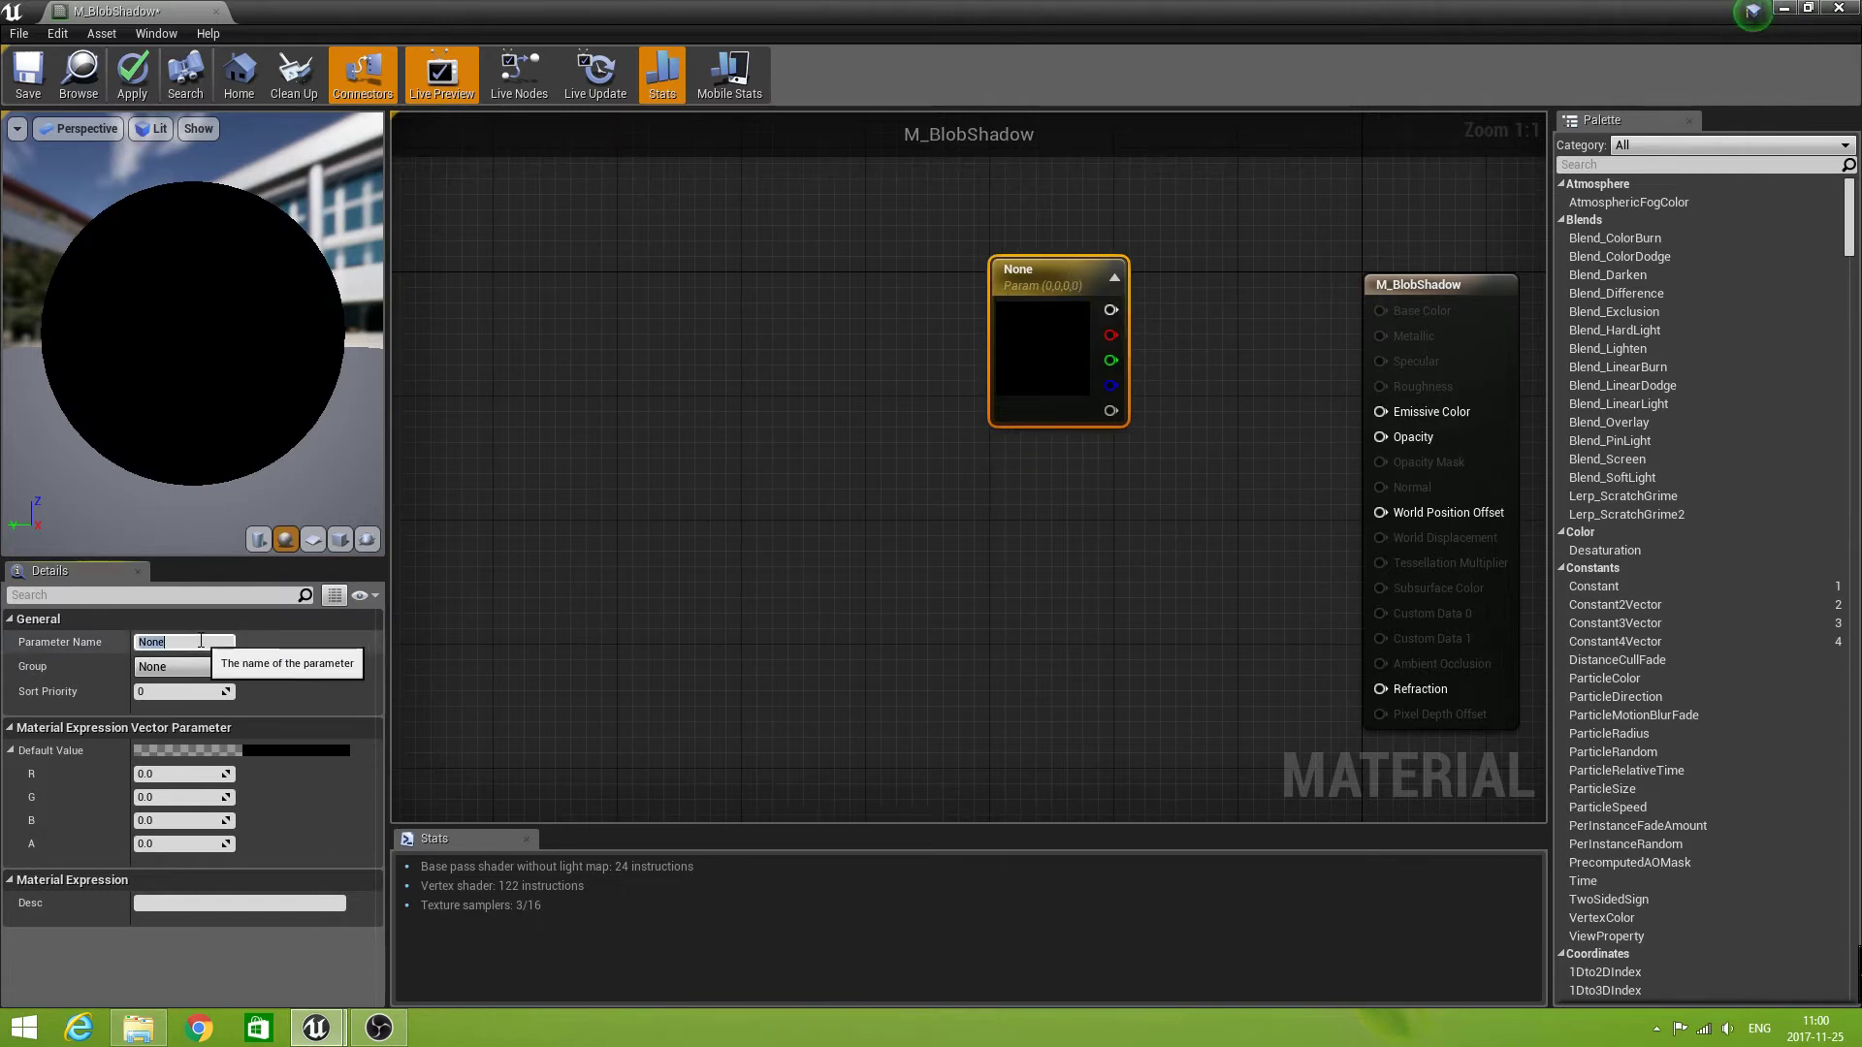
{"action": "type", "text": "ShadowColor"}
{"action": "key", "text": "Return"}
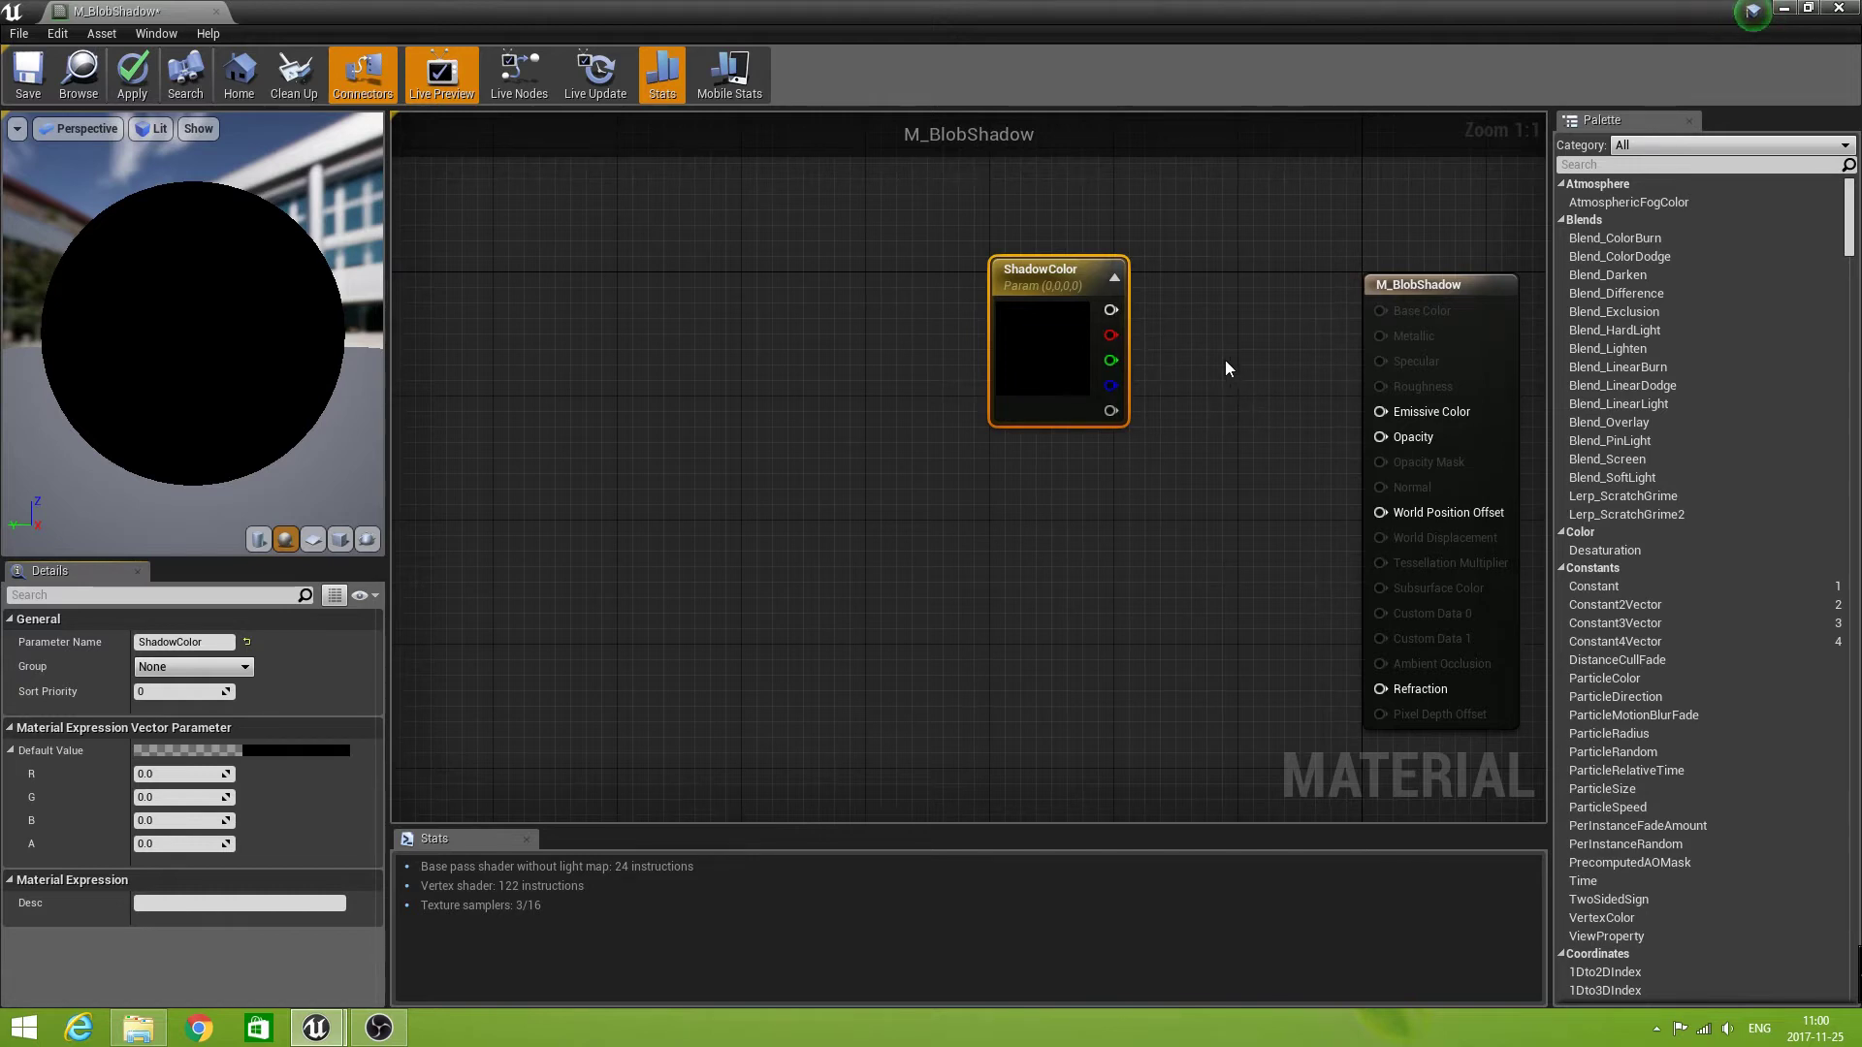
{"action": "mouse_move", "coordinate": [1112, 309]}
{"action": "left_mouse_down"}
{"action": "mouse_move", "coordinate": [1183, 327]}
{"action": "mouse_move", "coordinate": [1311, 423]}
{"action": "mouse_move", "coordinate": [1380, 411]}
{"action": "left_mouse_up"}
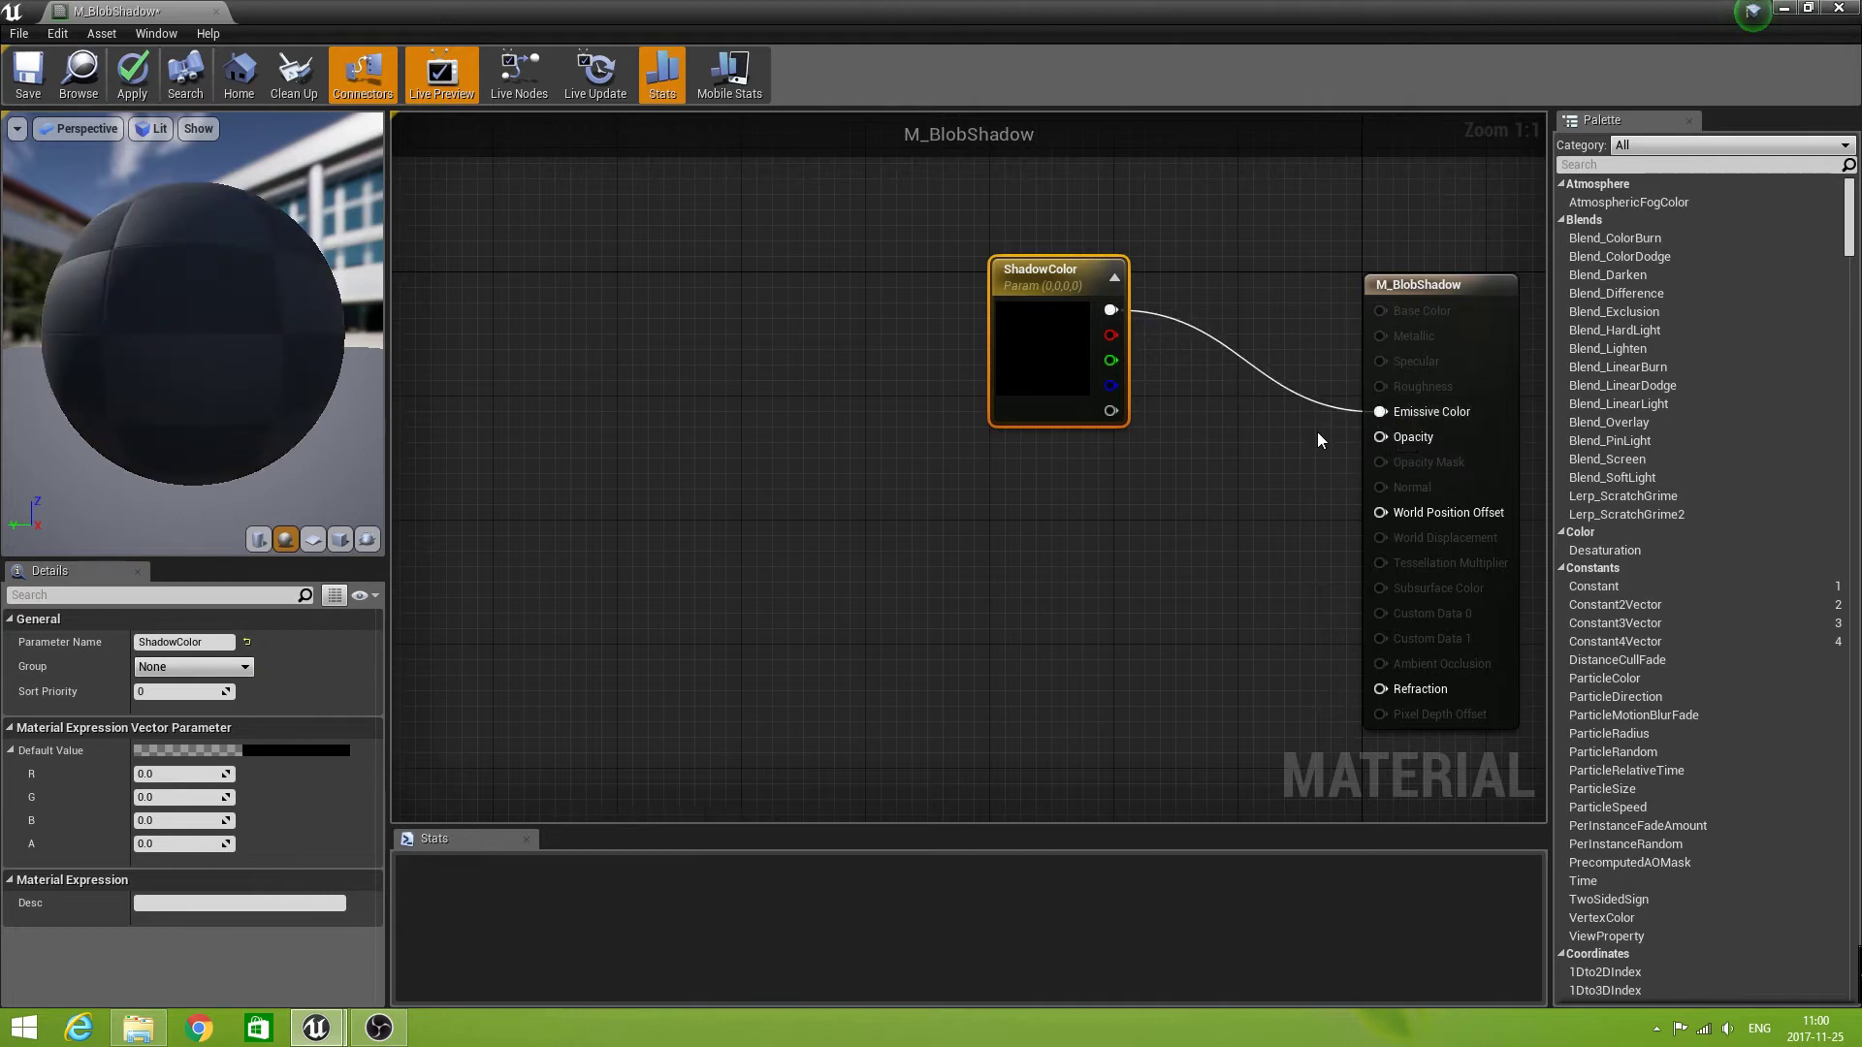
- Add a ScalarParameter named Radius to the graph and set its default value to 50
{"action": "right_click", "coordinate": [587, 447]}
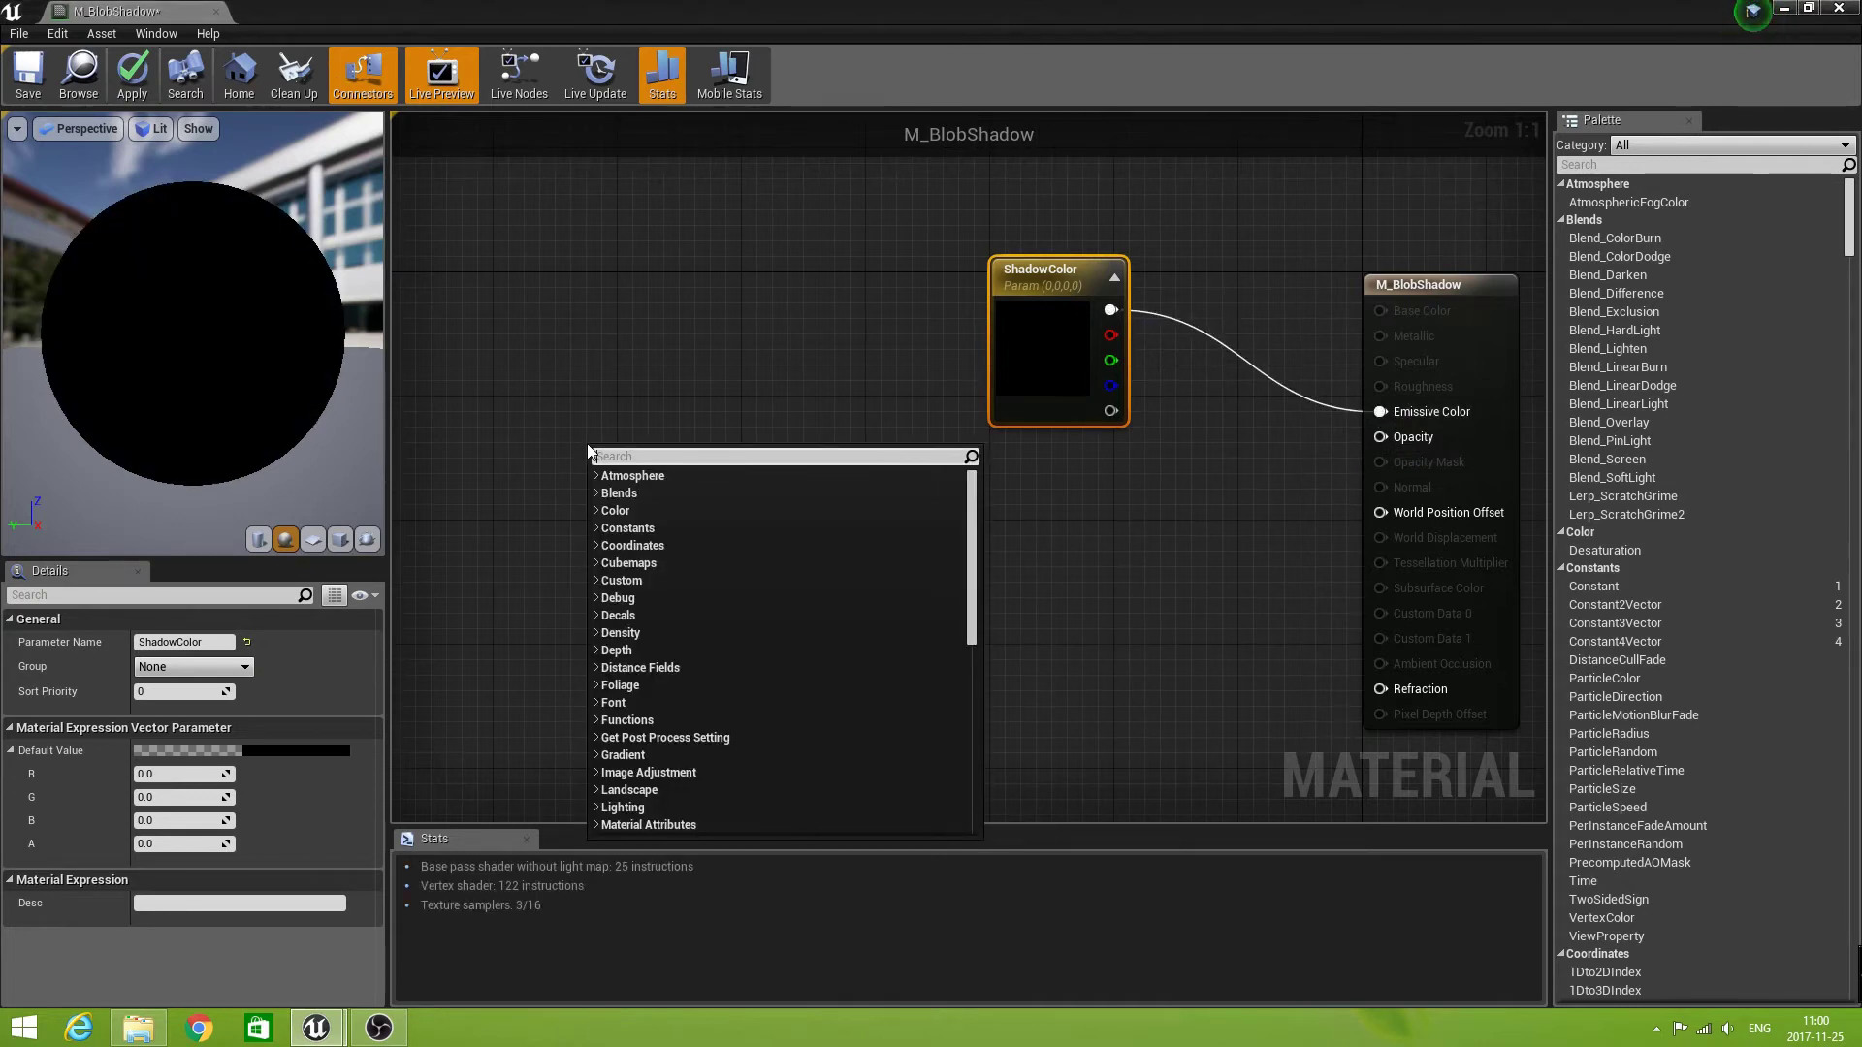
{"action": "type", "text": "scal"}
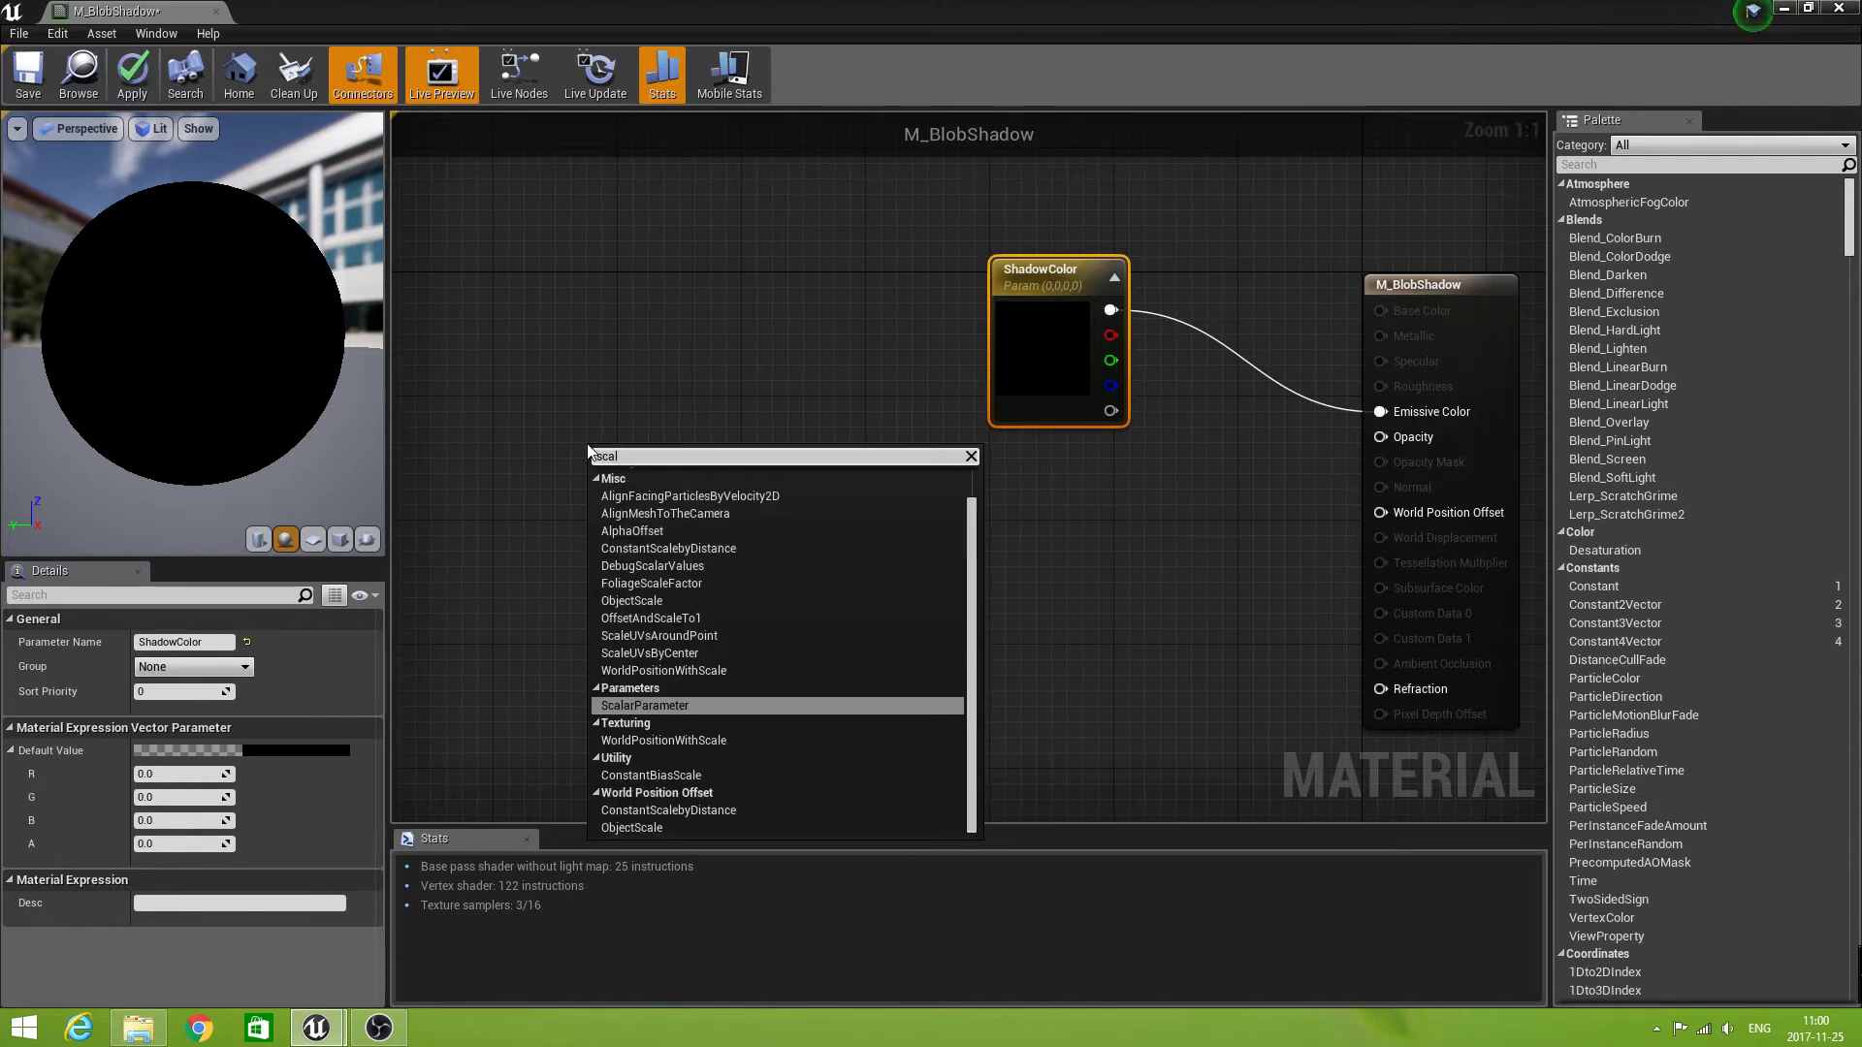
{"action": "left_click", "coordinate": [683, 706]}
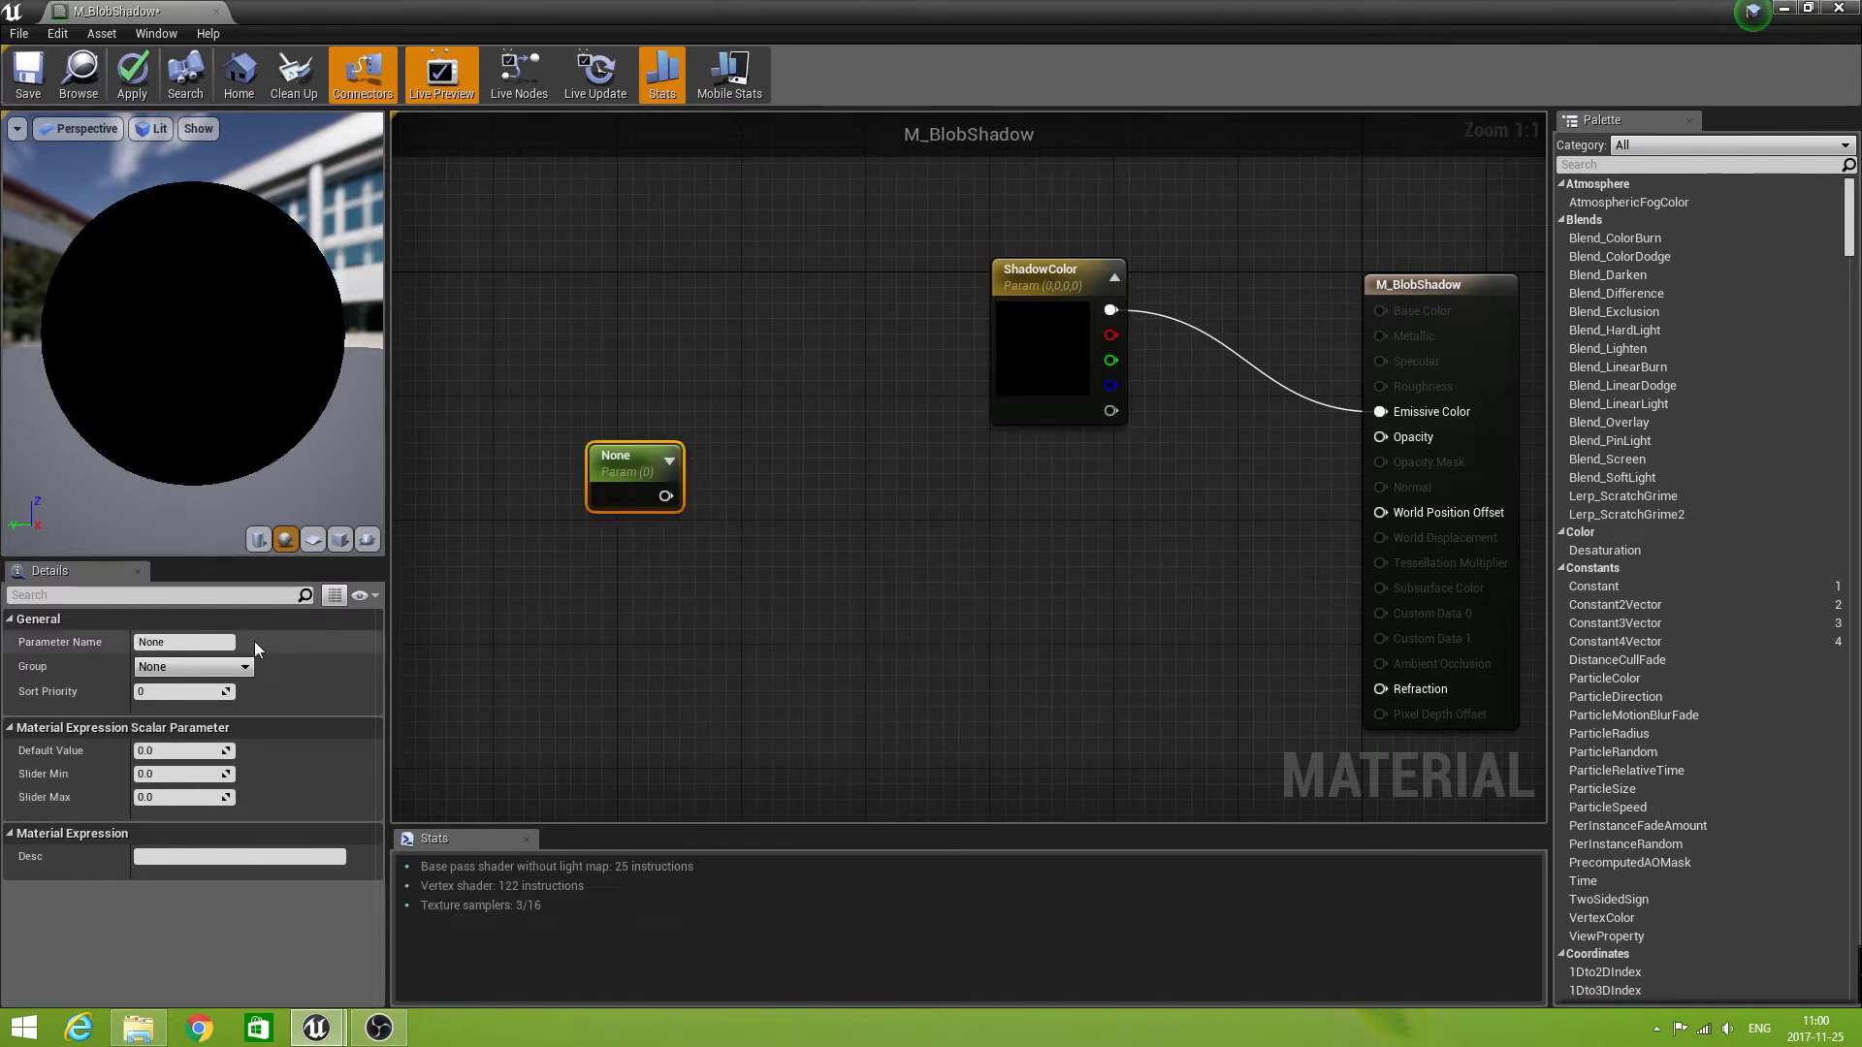
{"action": "left_click", "coordinate": [206, 642]}
{"action": "type", "text": "Rad"}
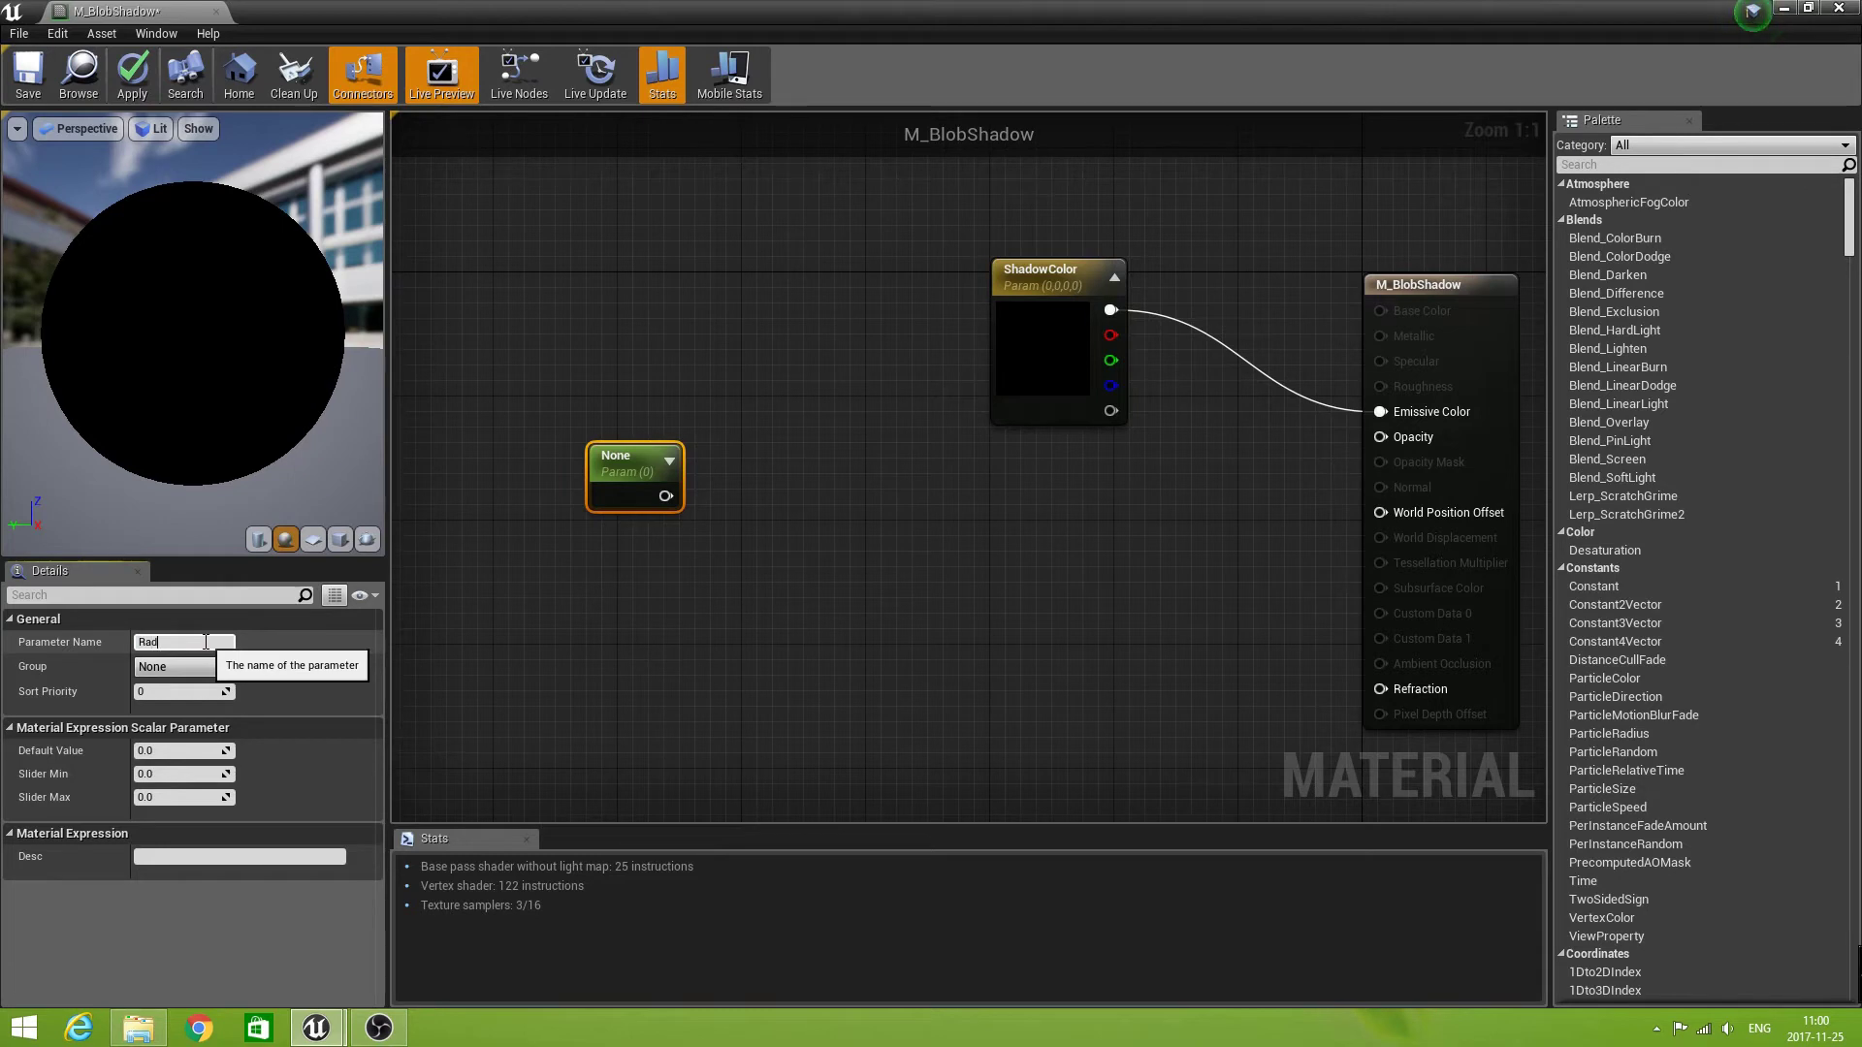
{"action": "type", "text": "ius"}
{"action": "left_click", "coordinate": [160, 752]}
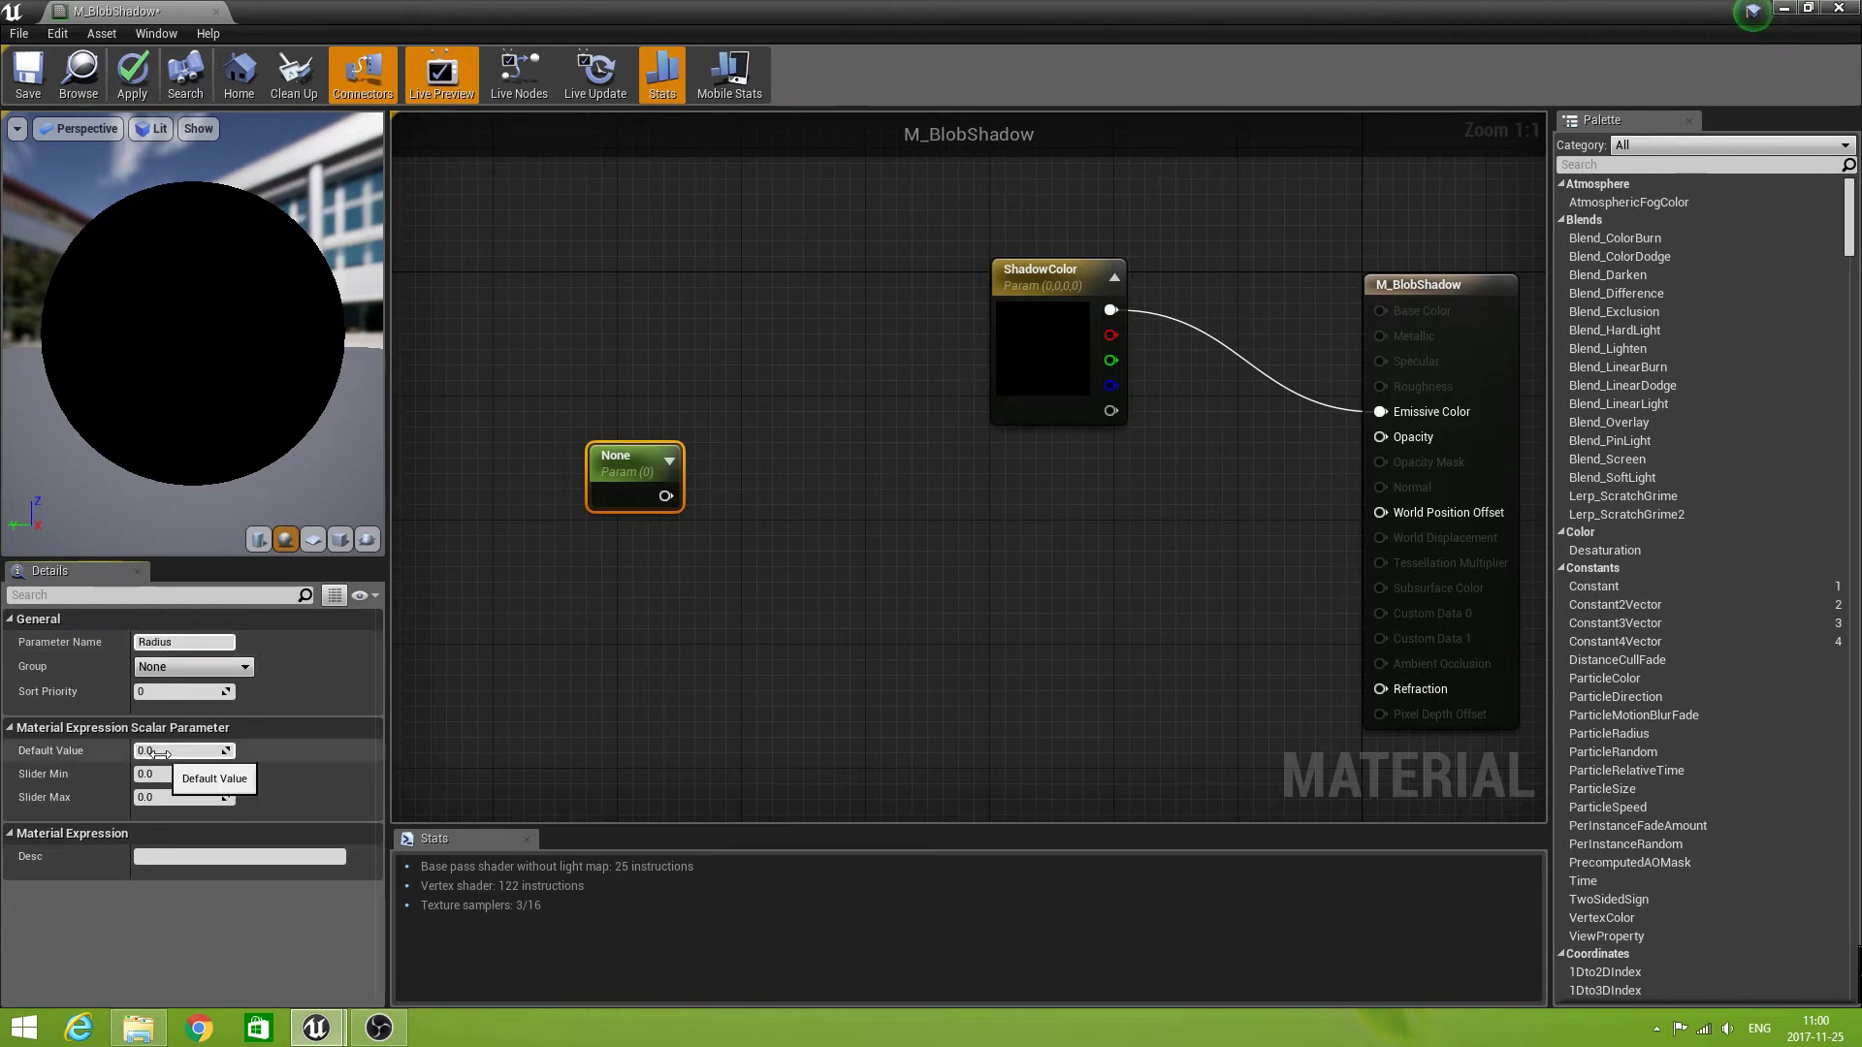
{"action": "type", "text": "5"}
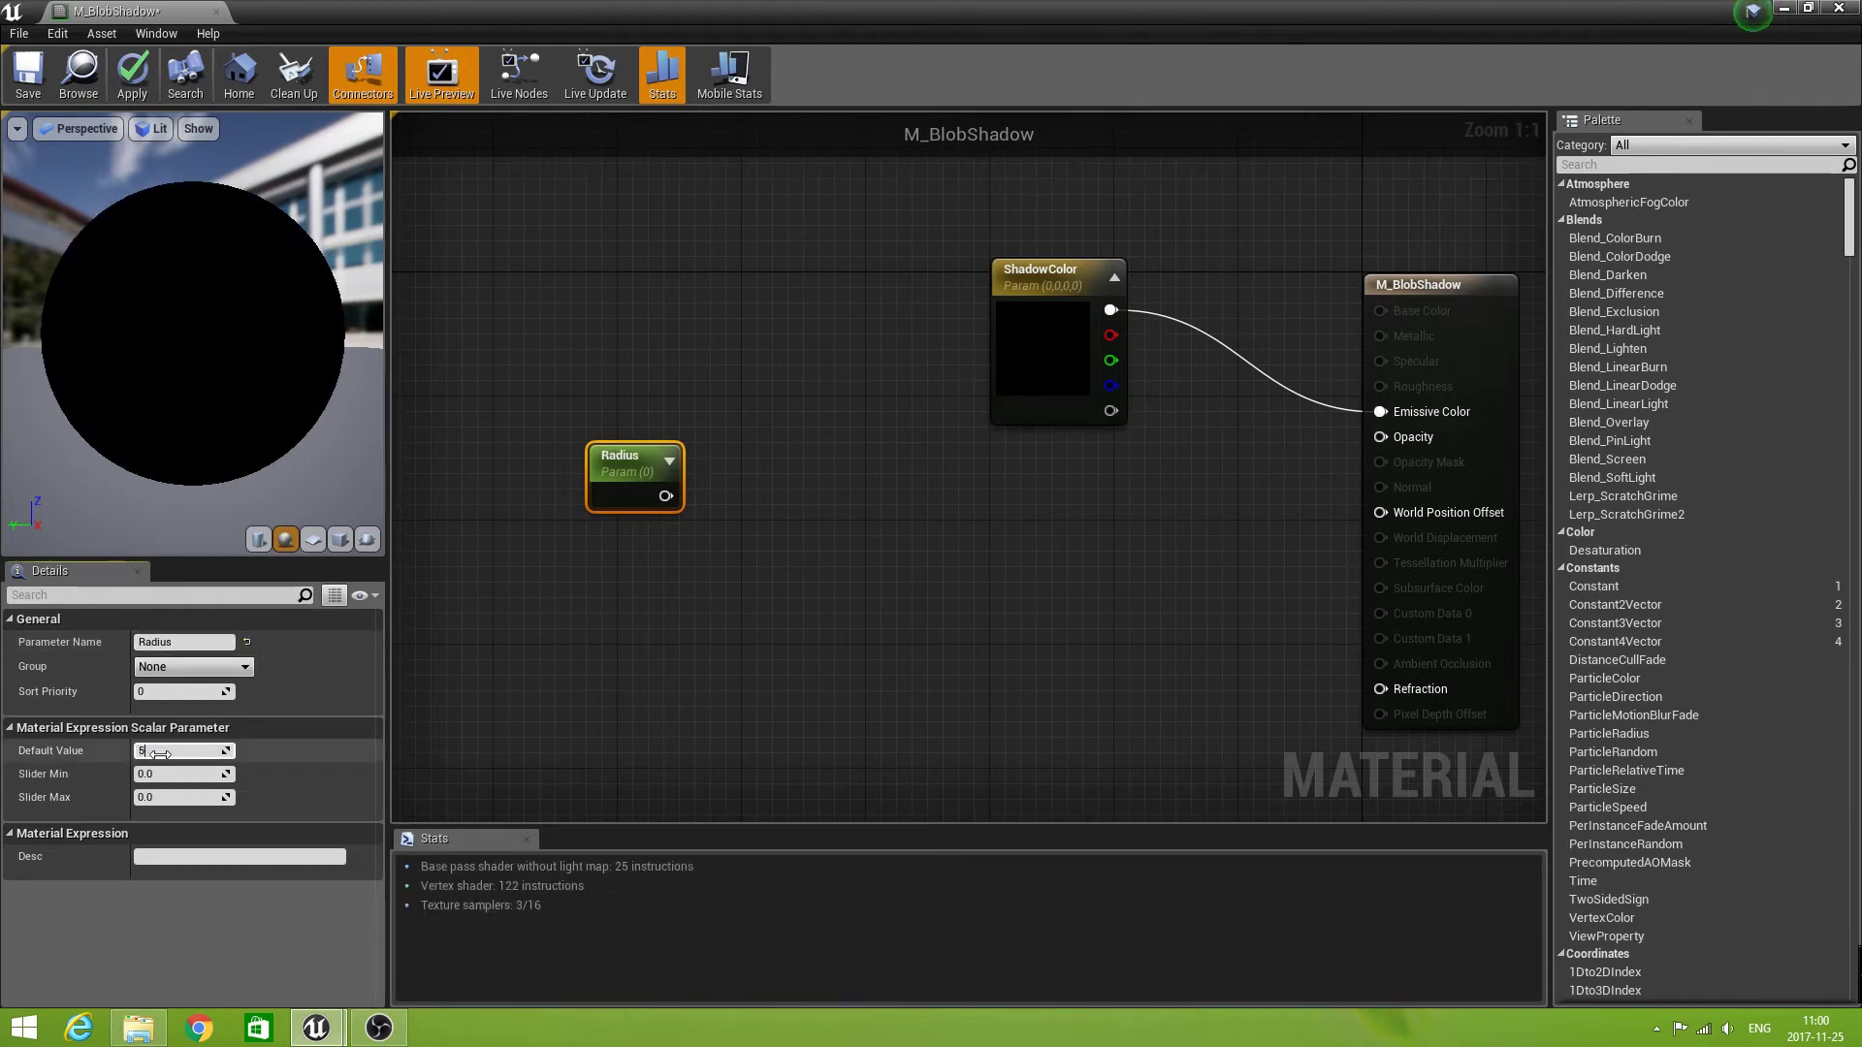
{"action": "type", "text": "0"}
{"action": "key", "text": "Return"}
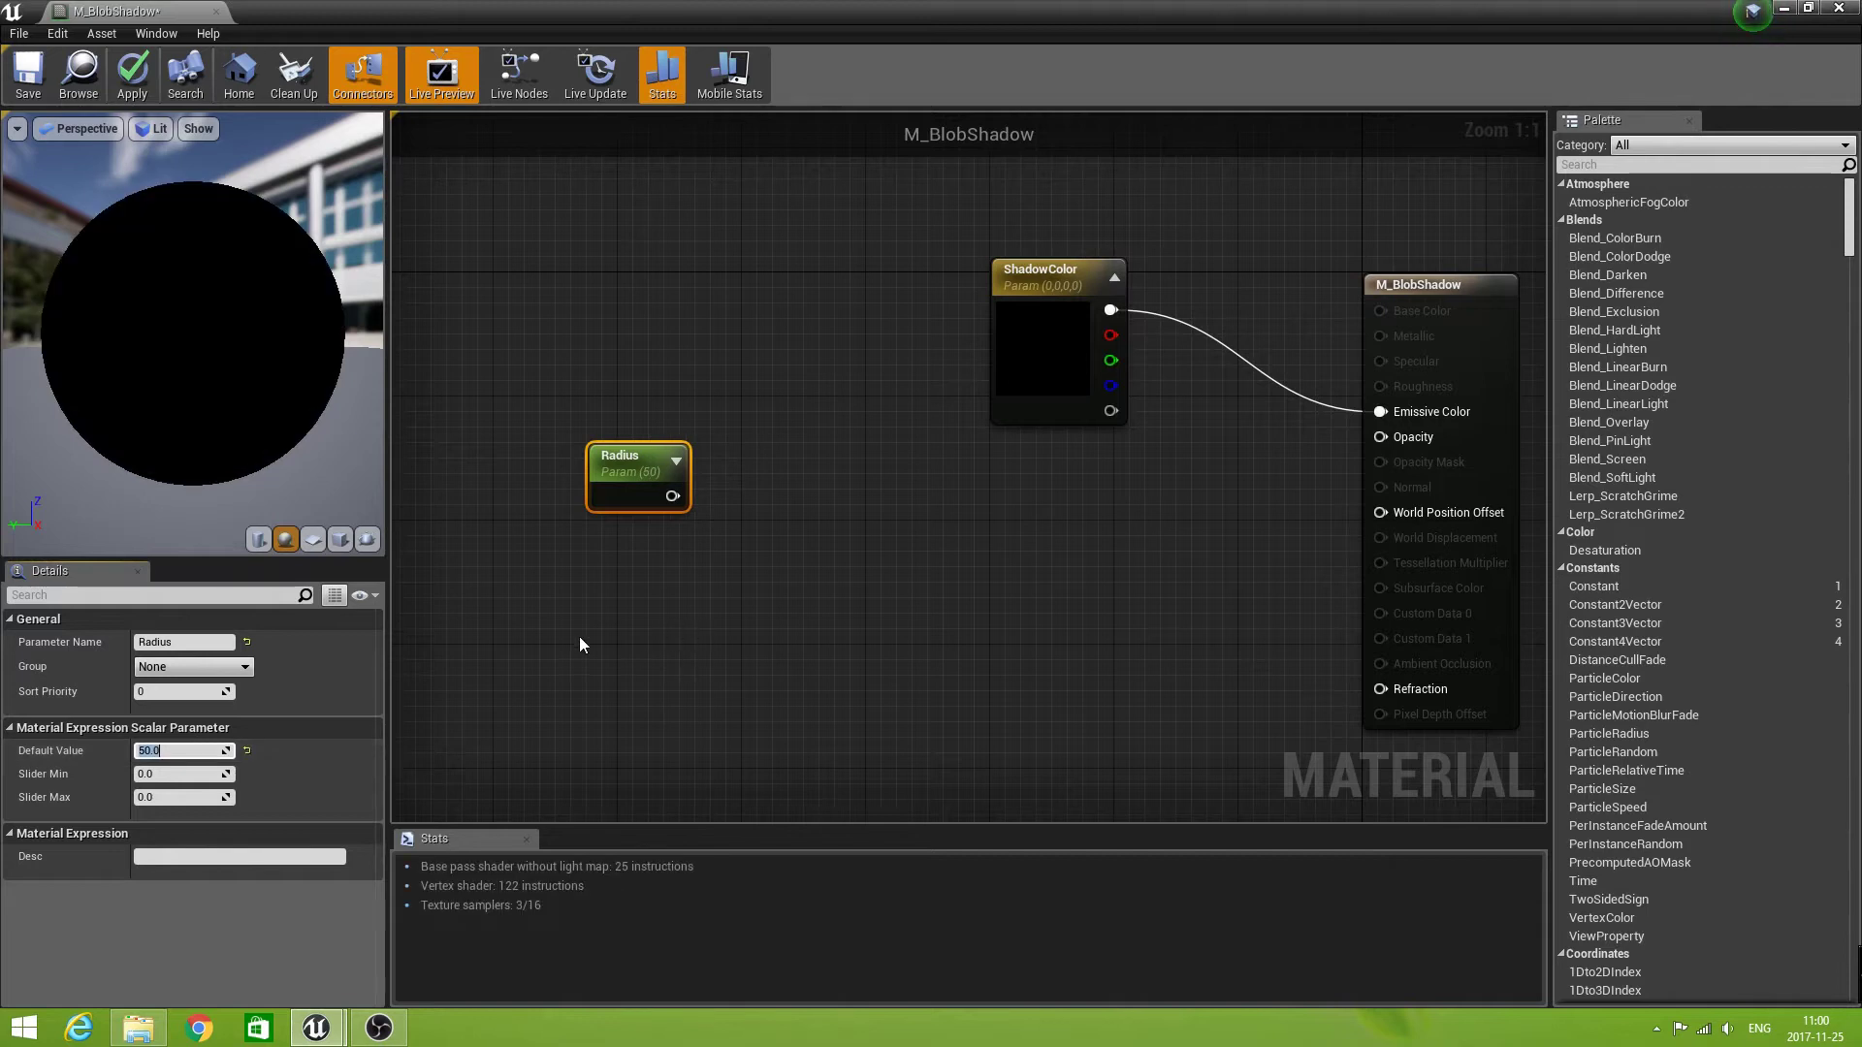
- Add a second ScalarParameter below Radius, name it Hardness and set its default value to 1
{"action": "right_click", "coordinate": [622, 612]}
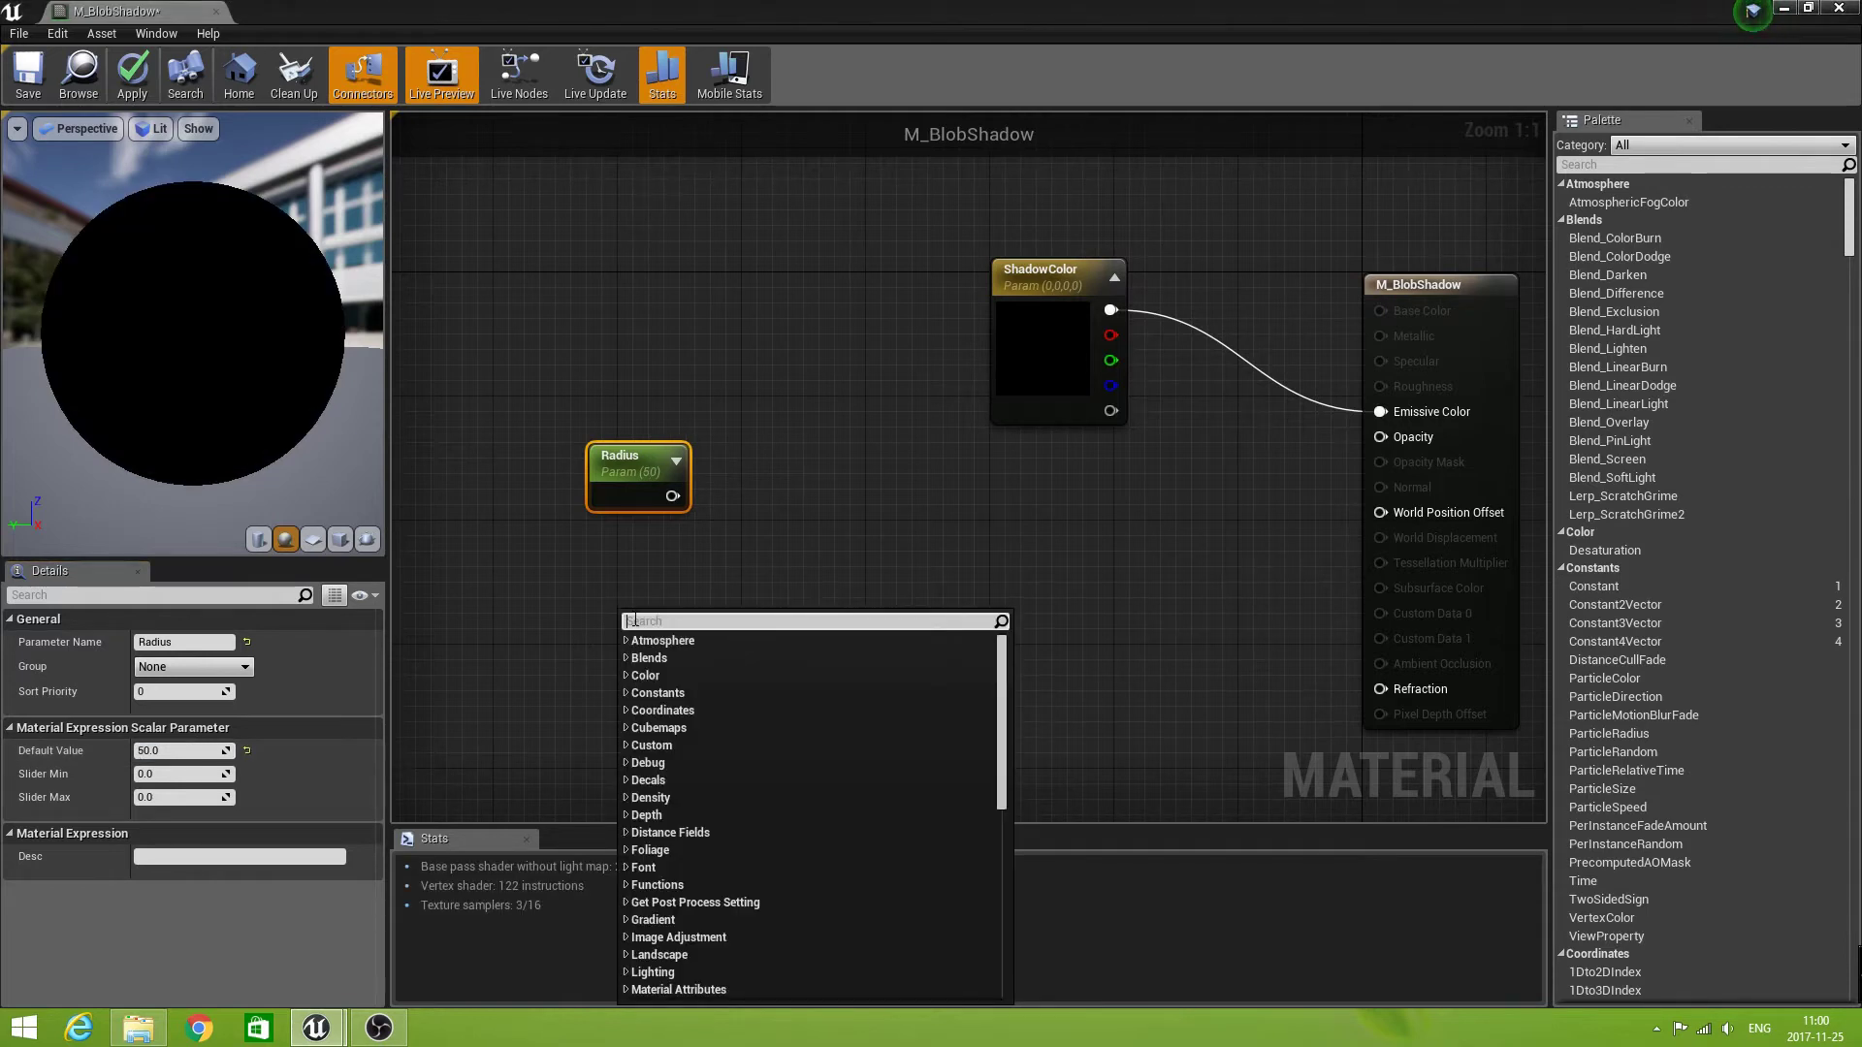
{"action": "type", "text": "scal"}
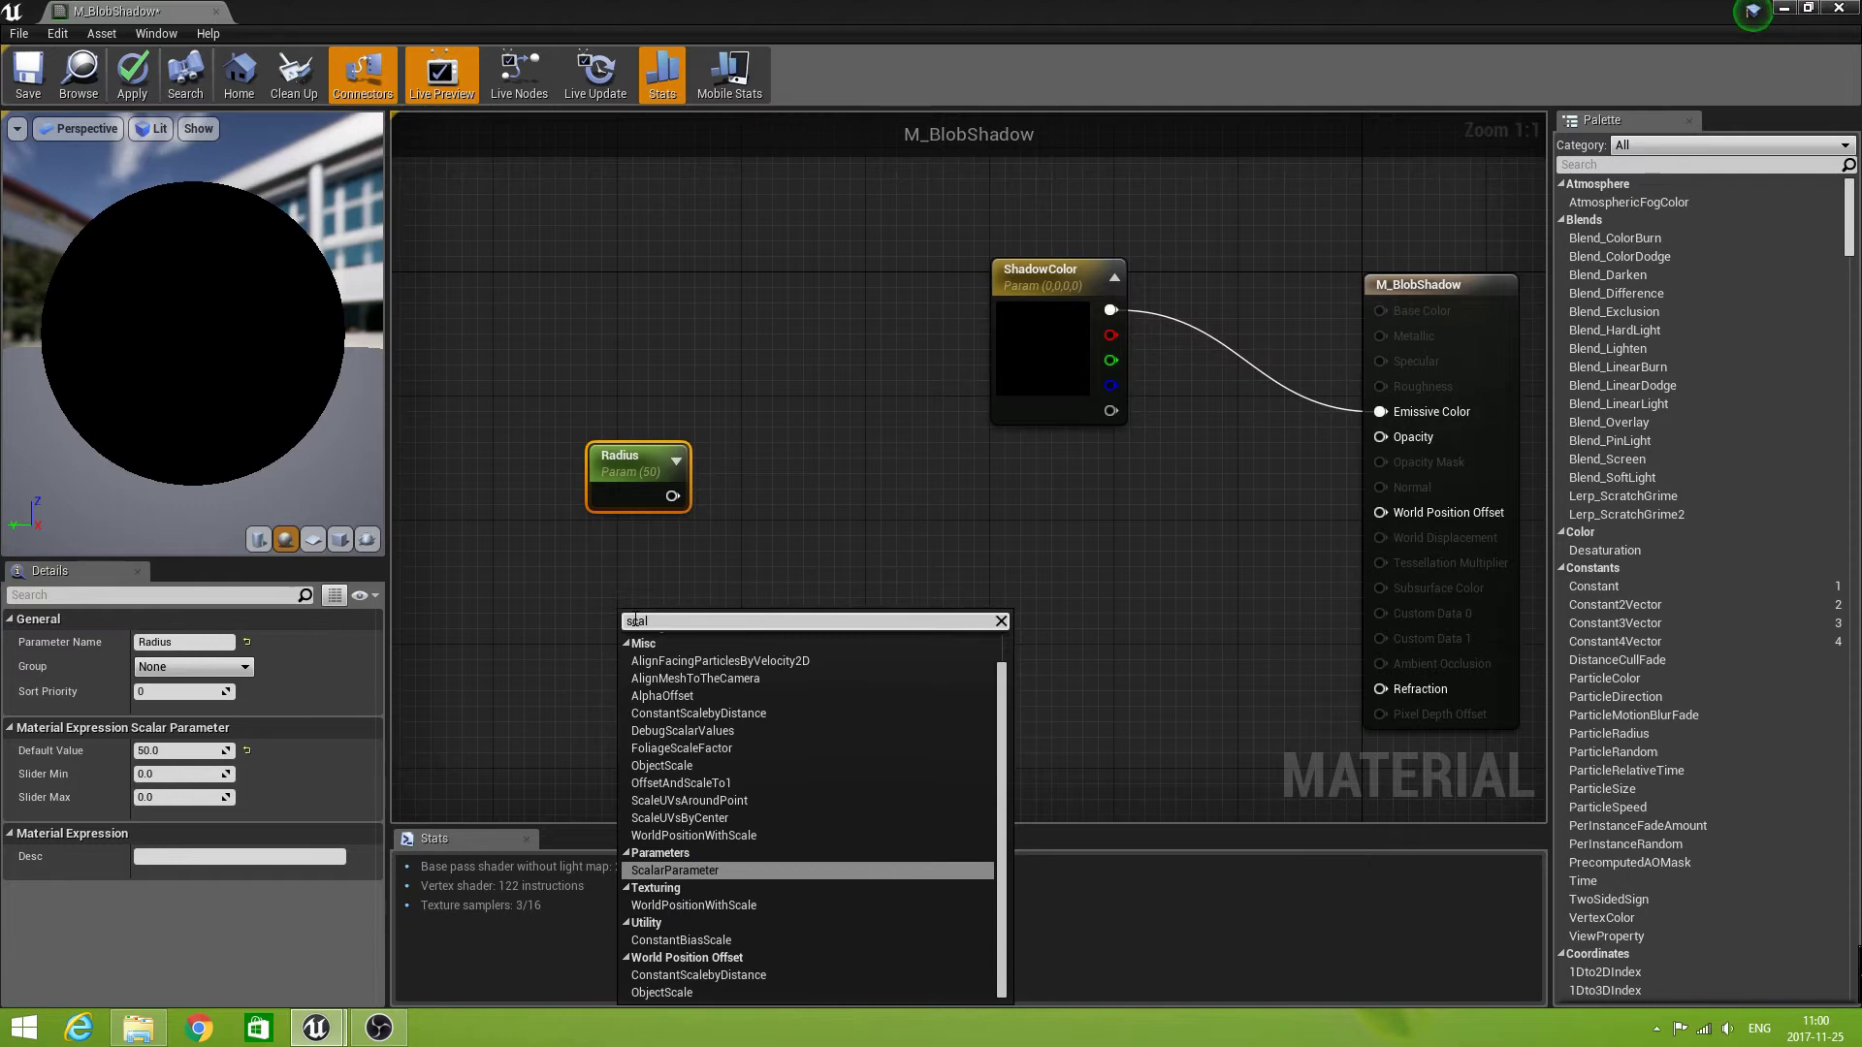
{"action": "left_click", "coordinate": [703, 868]}
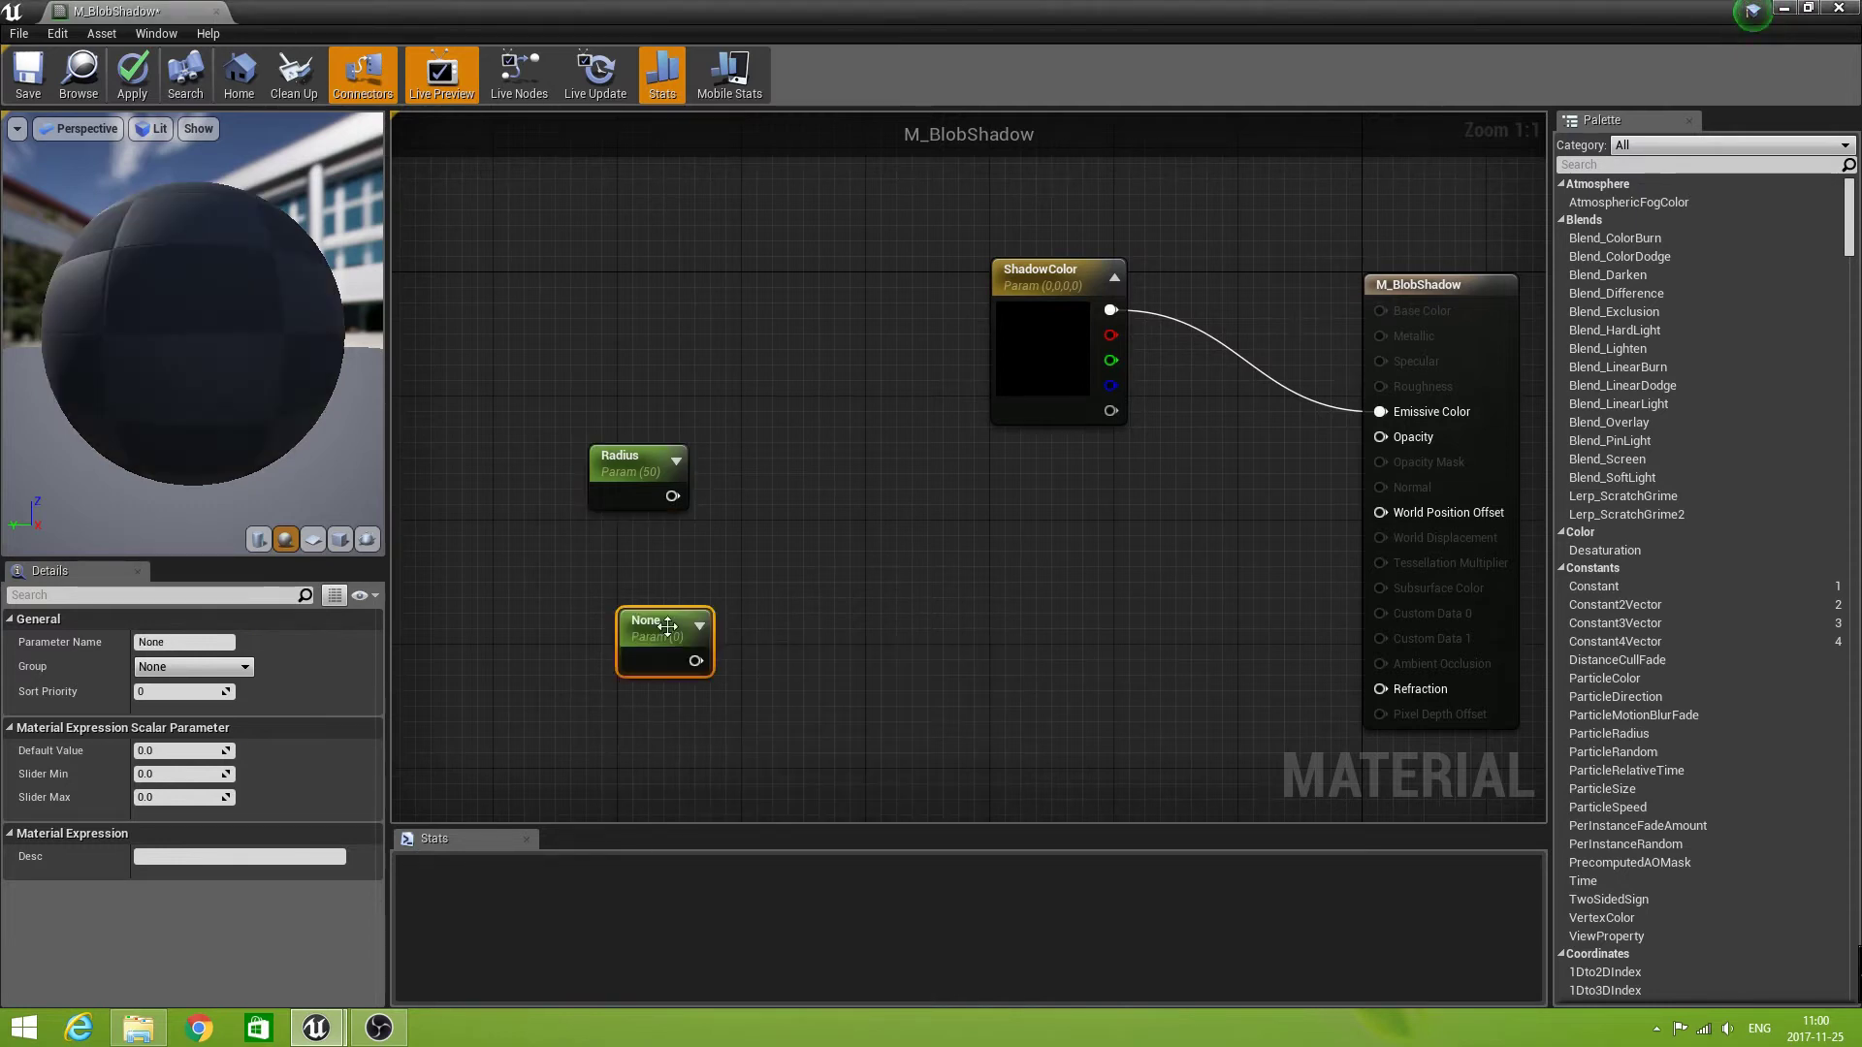
{"action": "left_click", "coordinate": [204, 643]}
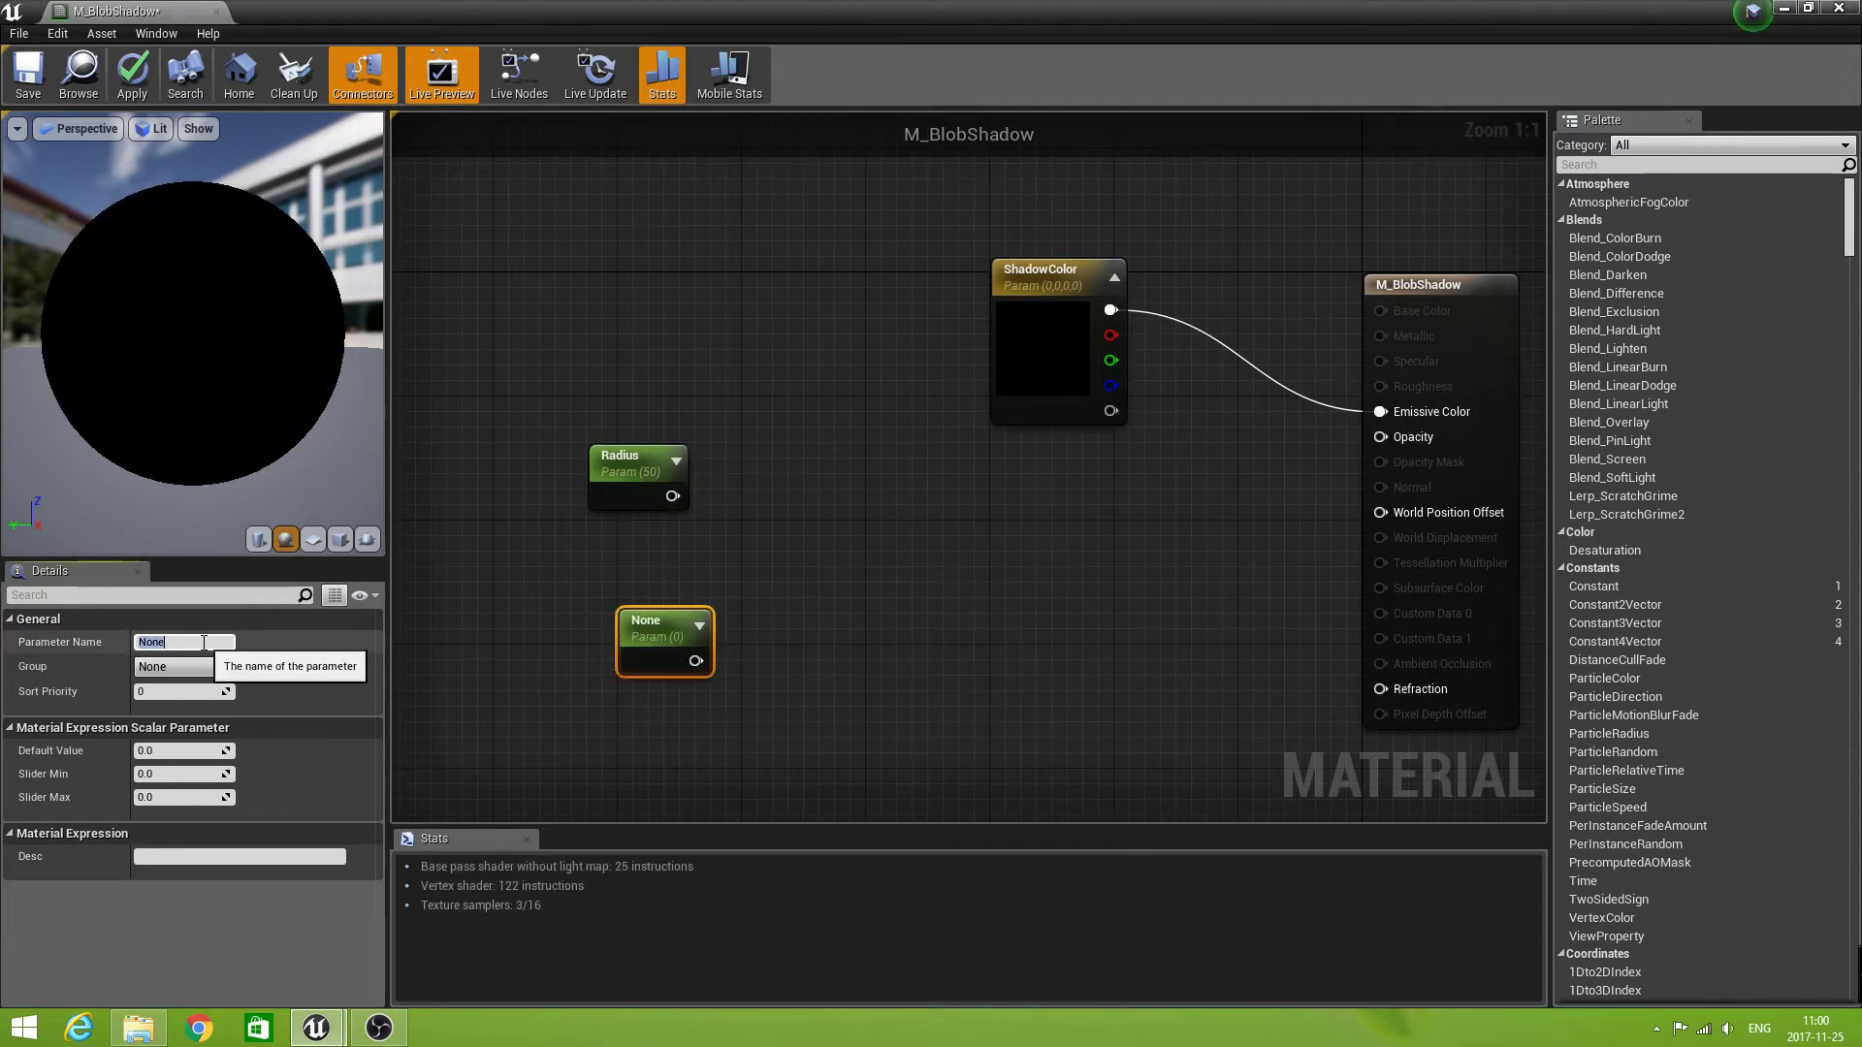
{"action": "type", "text": "Hardness"}
{"action": "key", "text": "Return"}
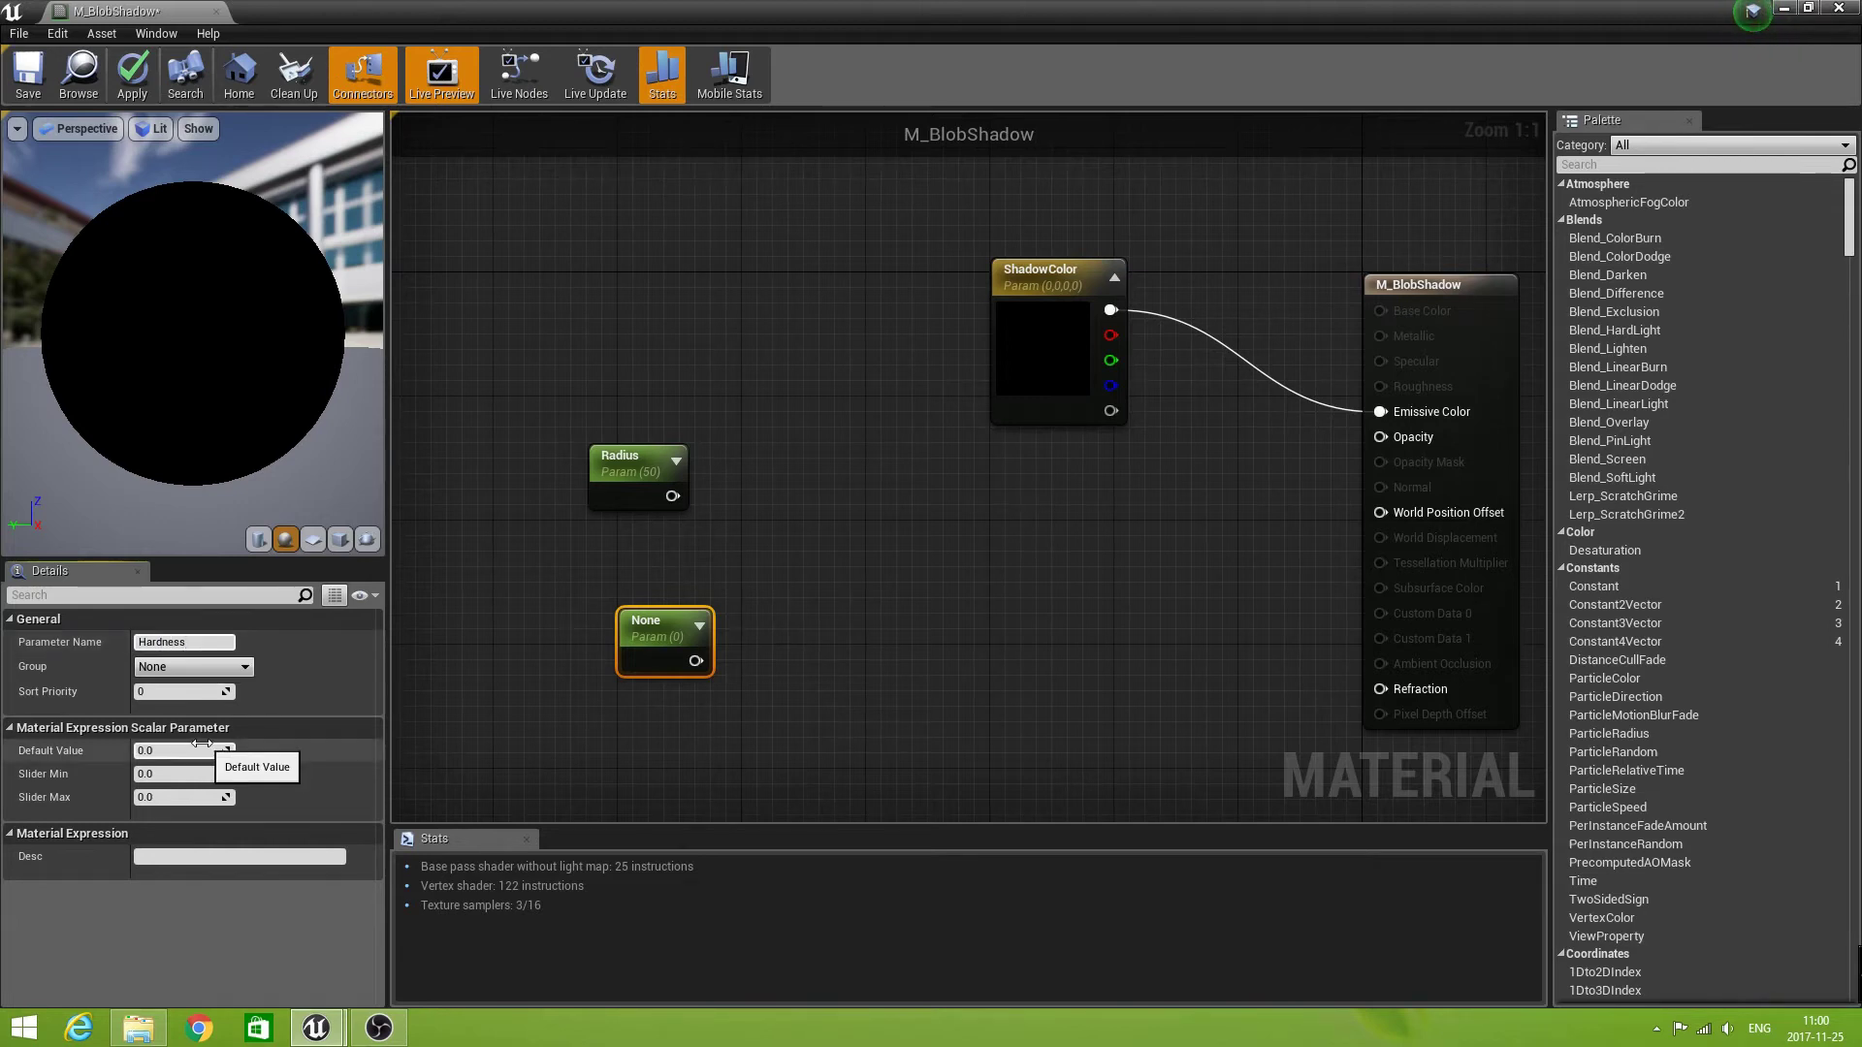
{"action": "left_click", "coordinate": [167, 752]}
{"action": "type", "text": "1"}
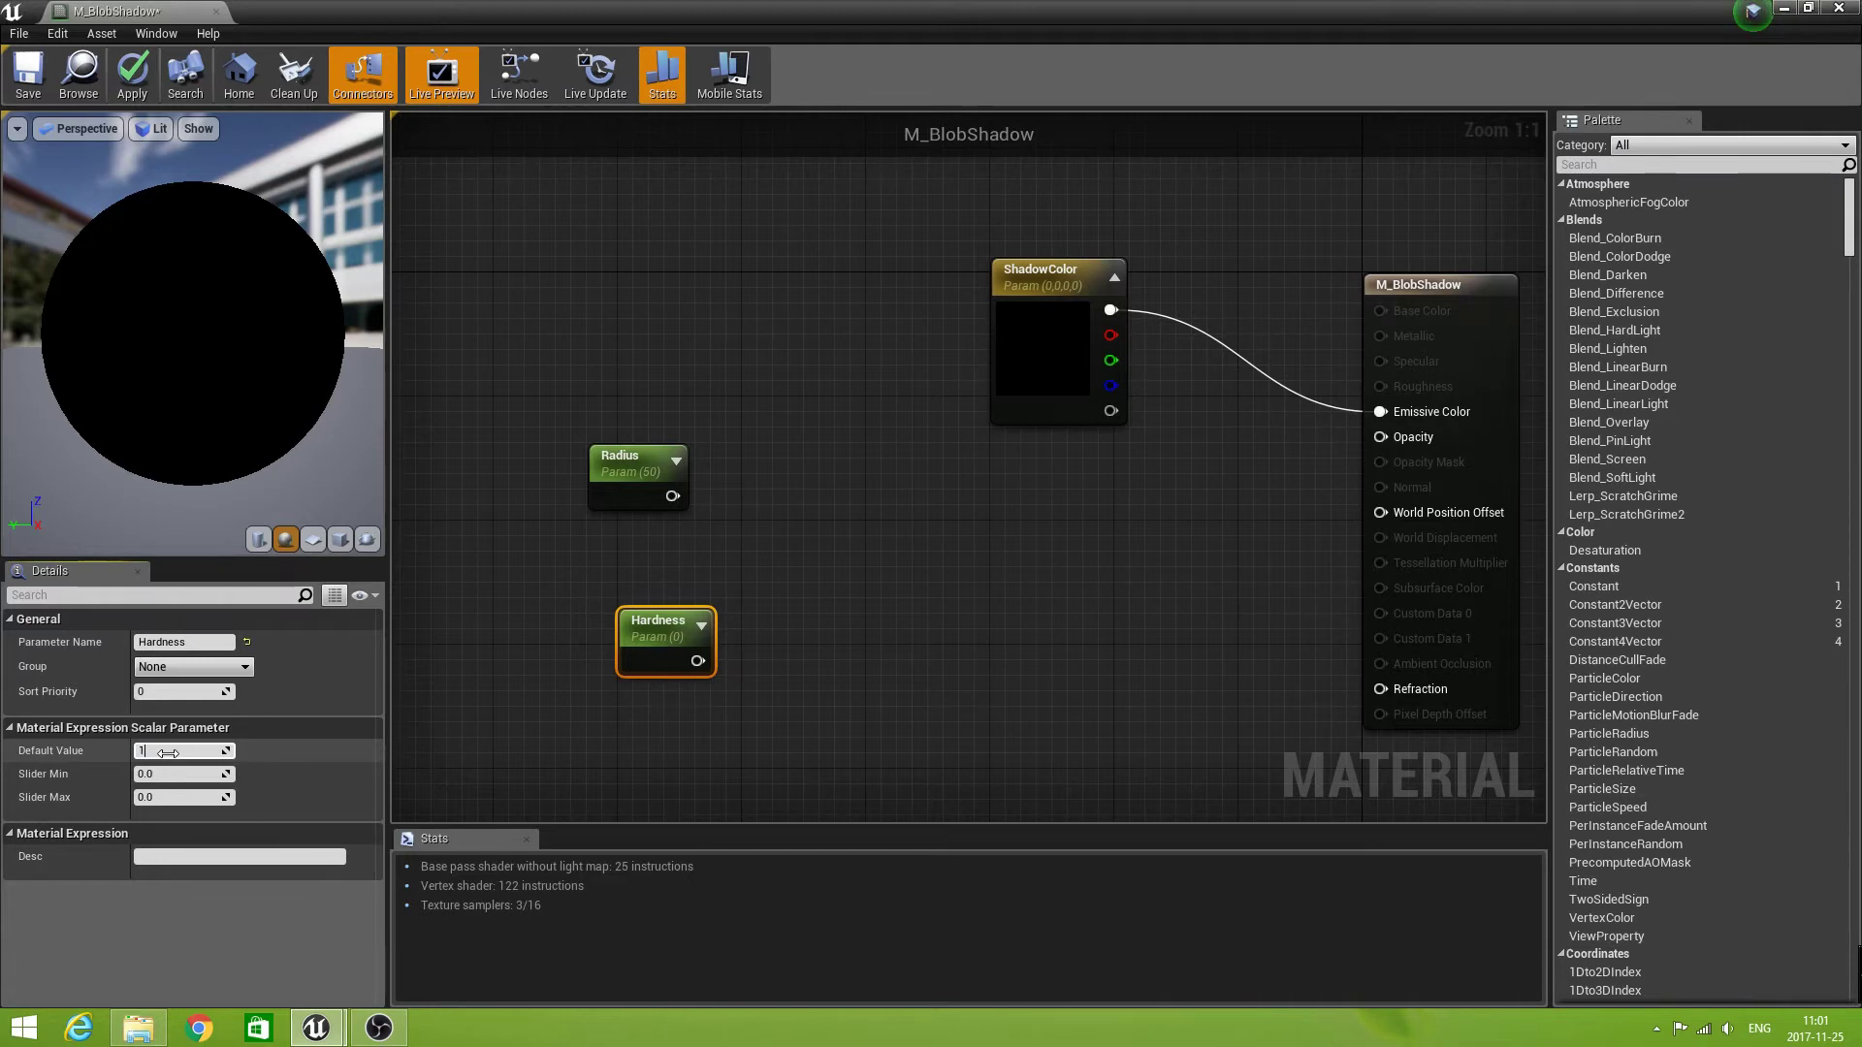
{"action": "key", "text": "Return"}
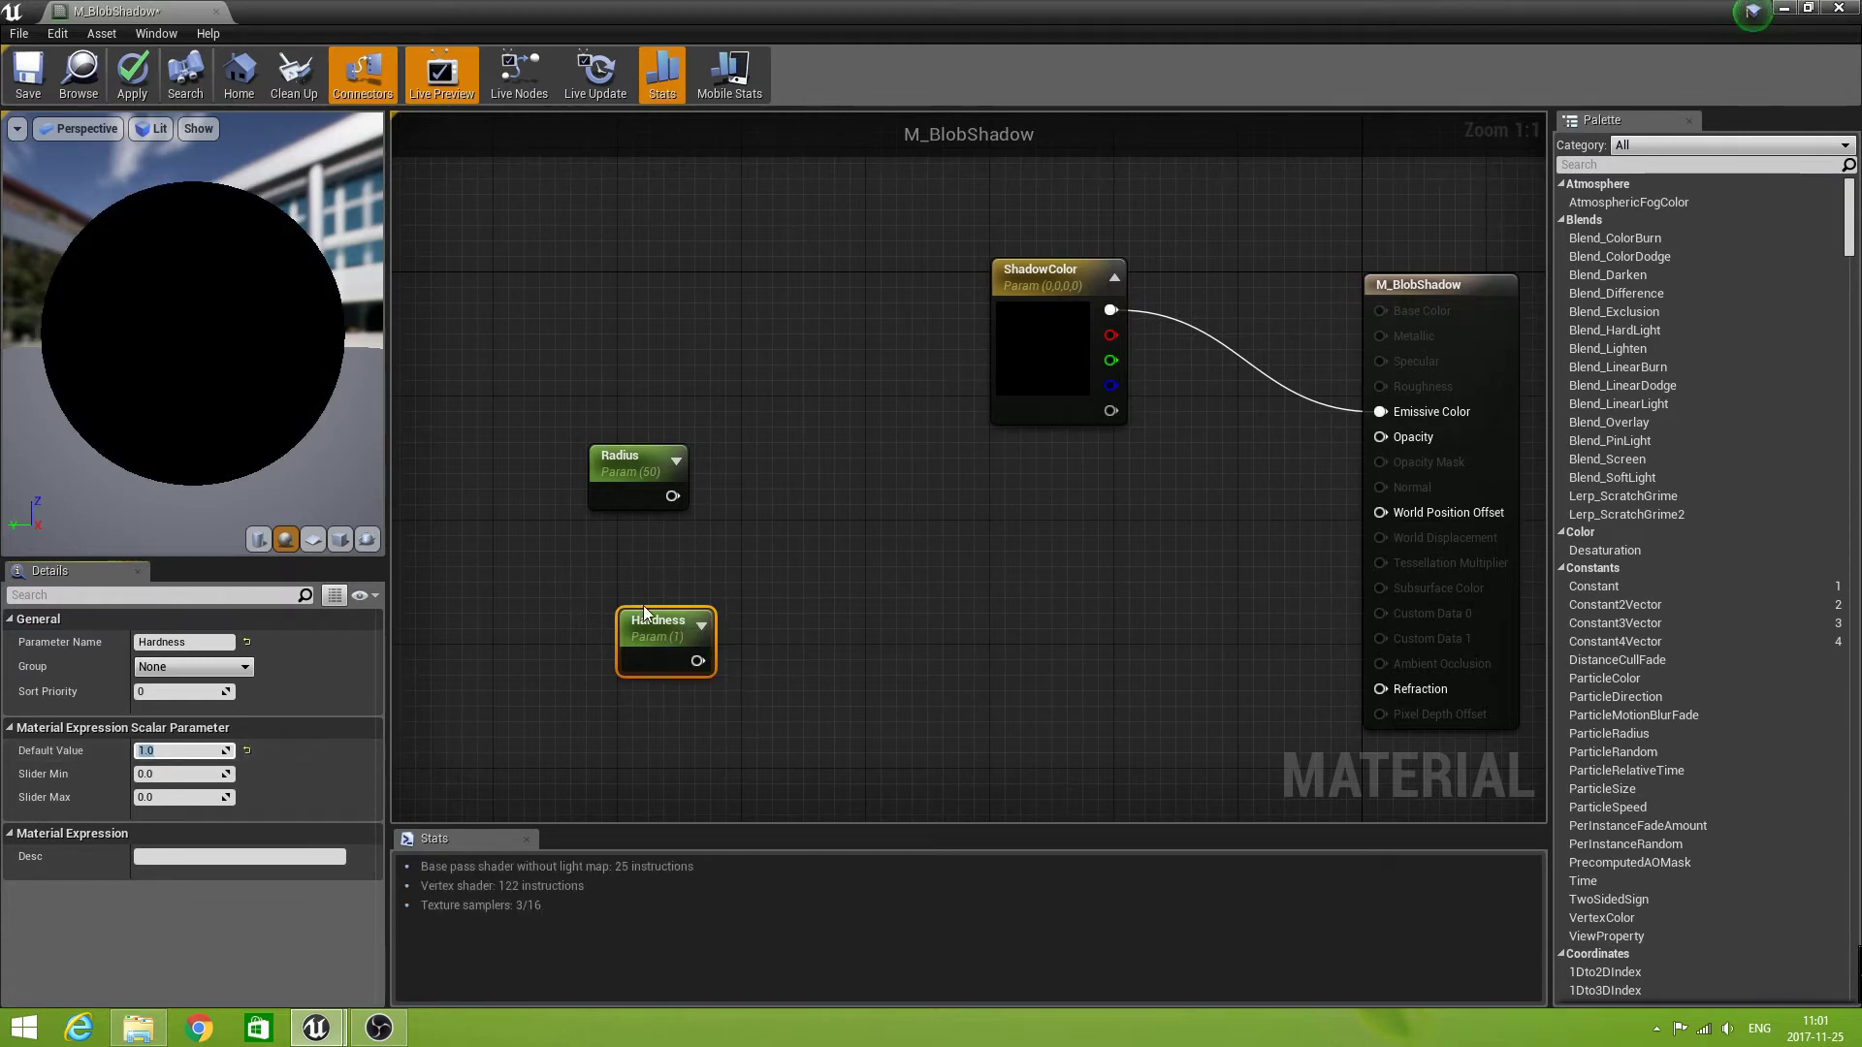
- Reposition the Hardness and Radius nodes closer to ShadowColor, with Radius directly above Hardness
{"action": "mouse_move", "coordinate": [619, 609]}
{"action": "right_mouse_down"}
{"action": "mouse_move", "coordinate": [676, 596]}
{"action": "mouse_move", "coordinate": [591, 625]}
{"action": "right_mouse_up"}
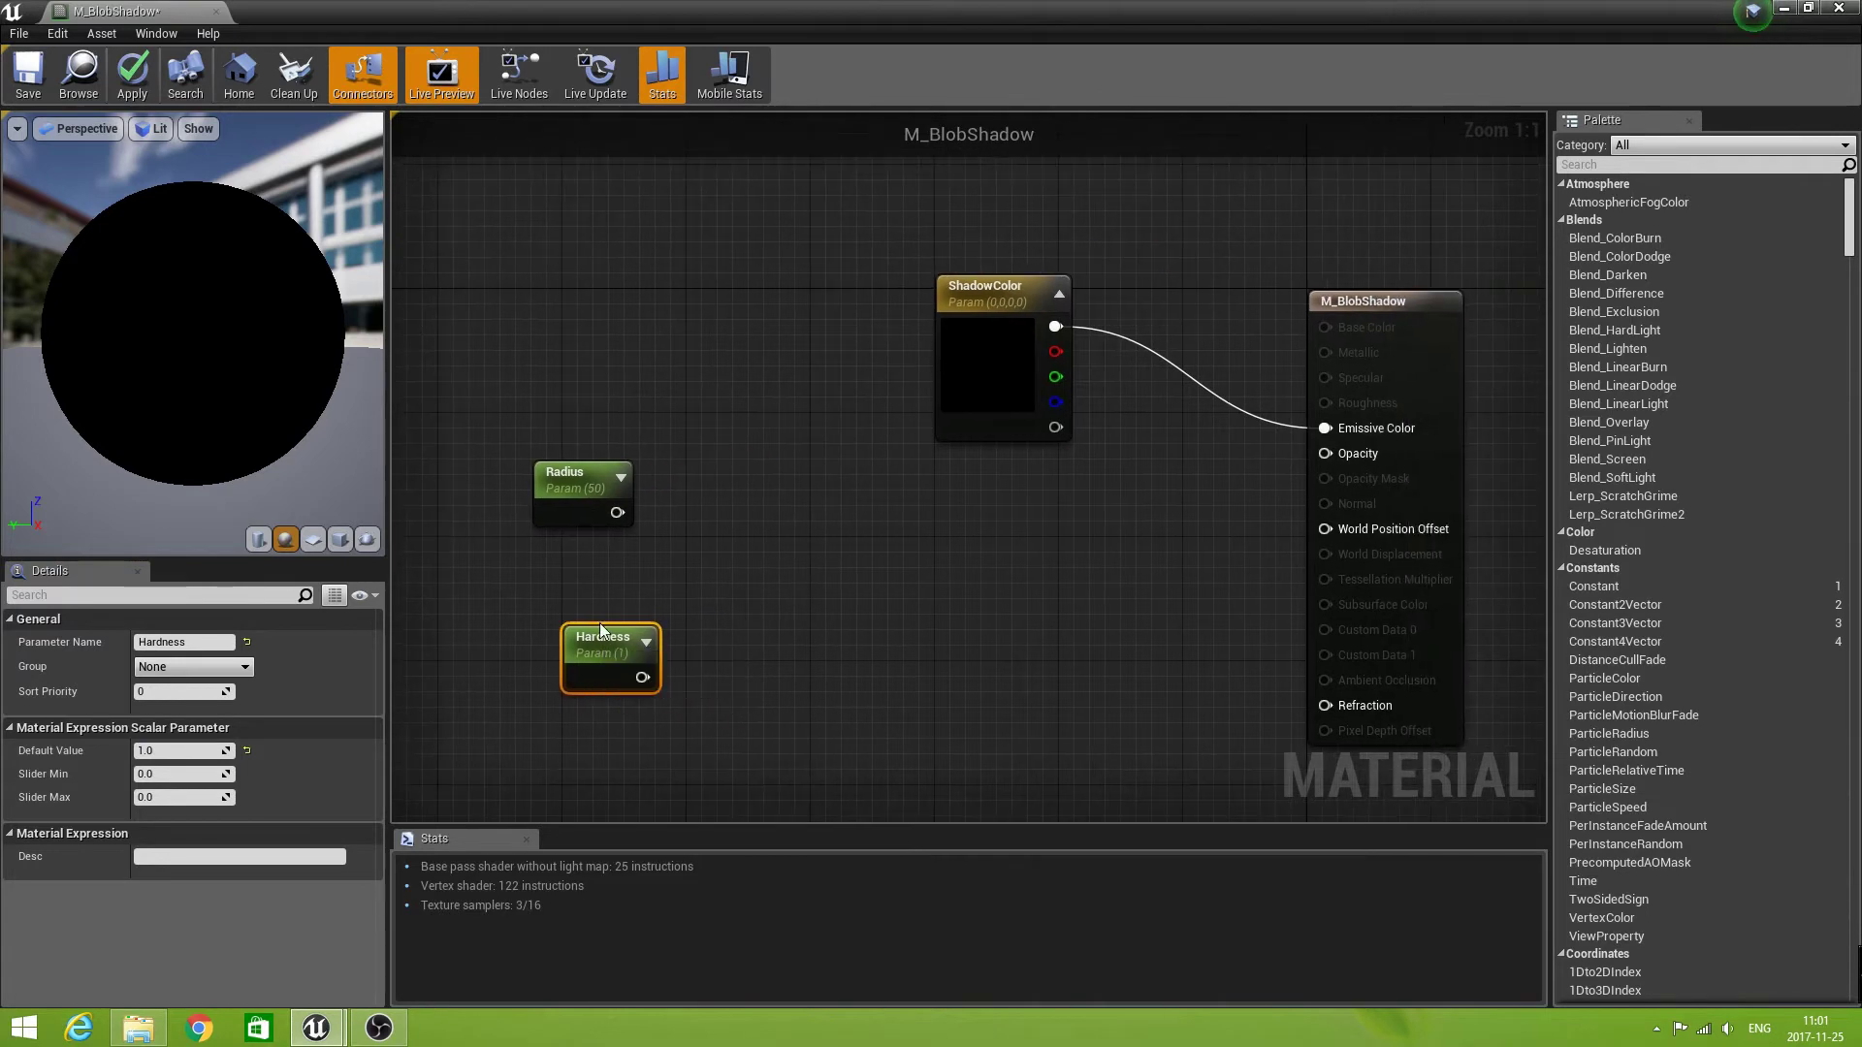
{"action": "left_click_drag", "start_coordinate": [591, 625], "coordinate": [721, 619]}
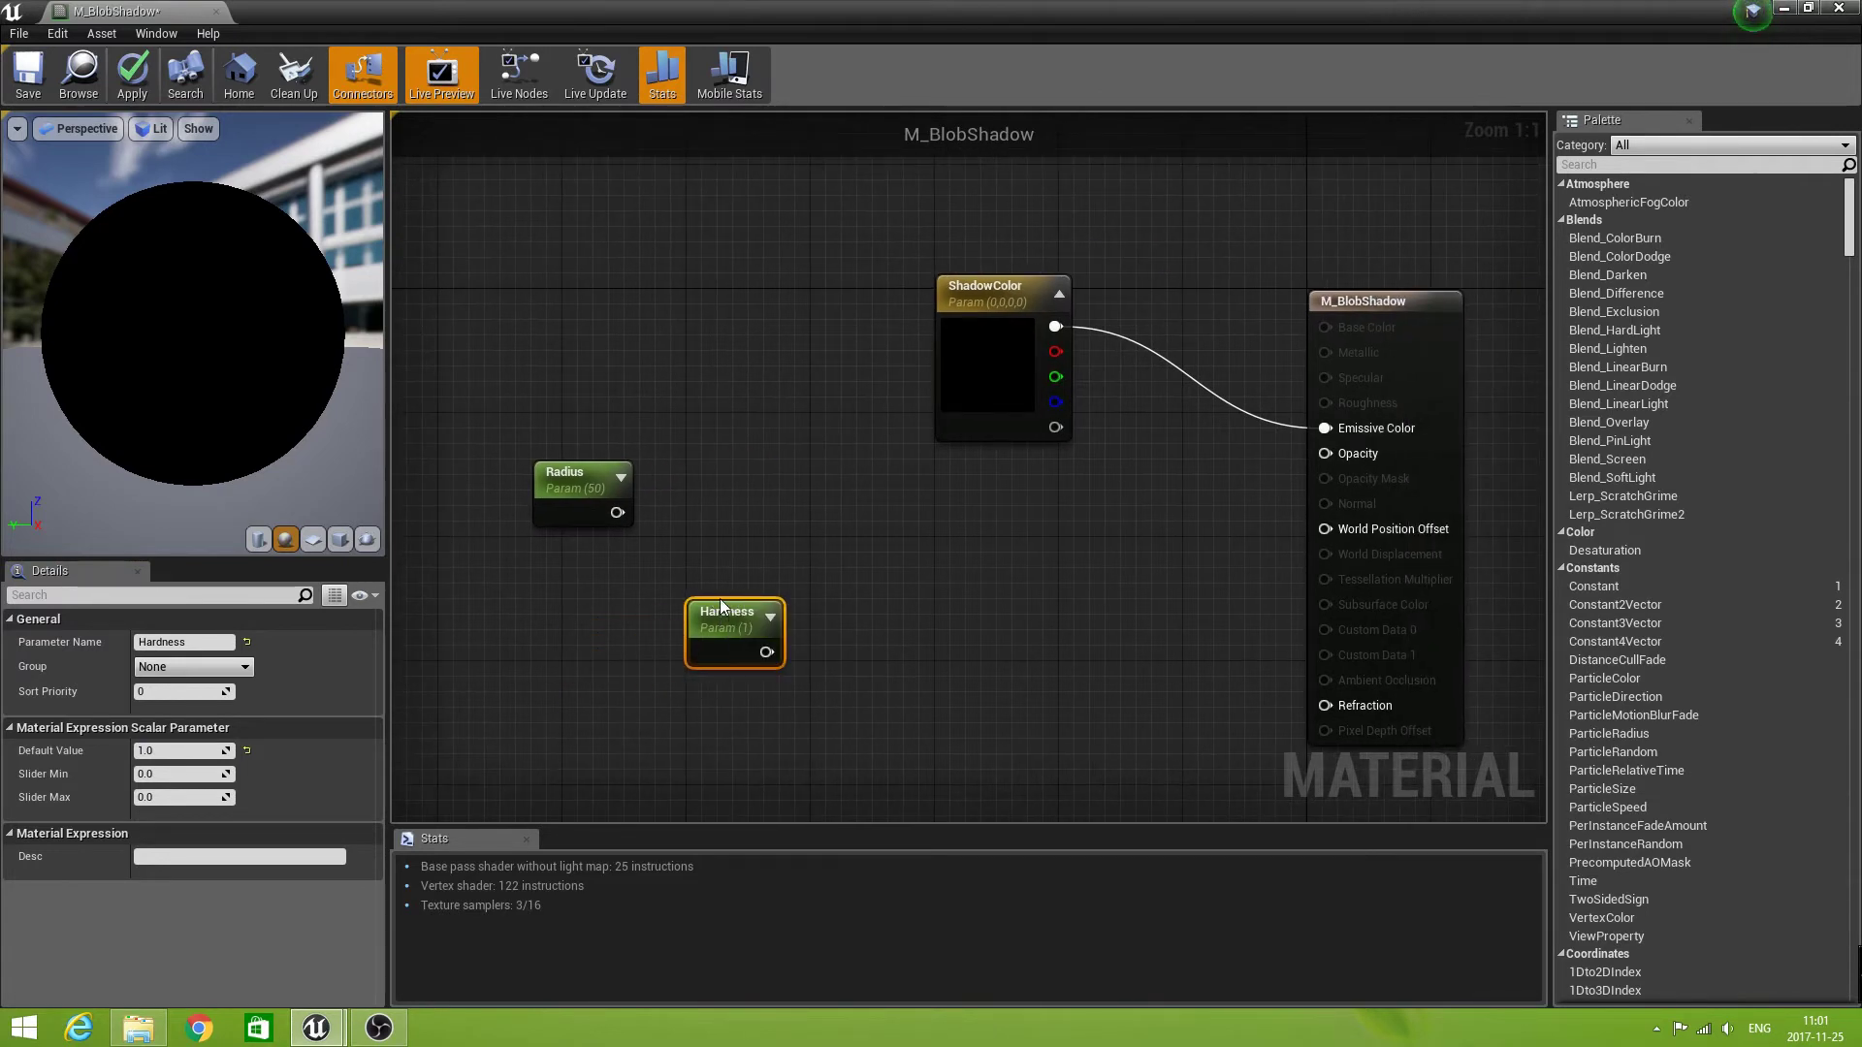
{"action": "left_click_drag", "start_coordinate": [578, 473], "coordinate": [733, 489]}
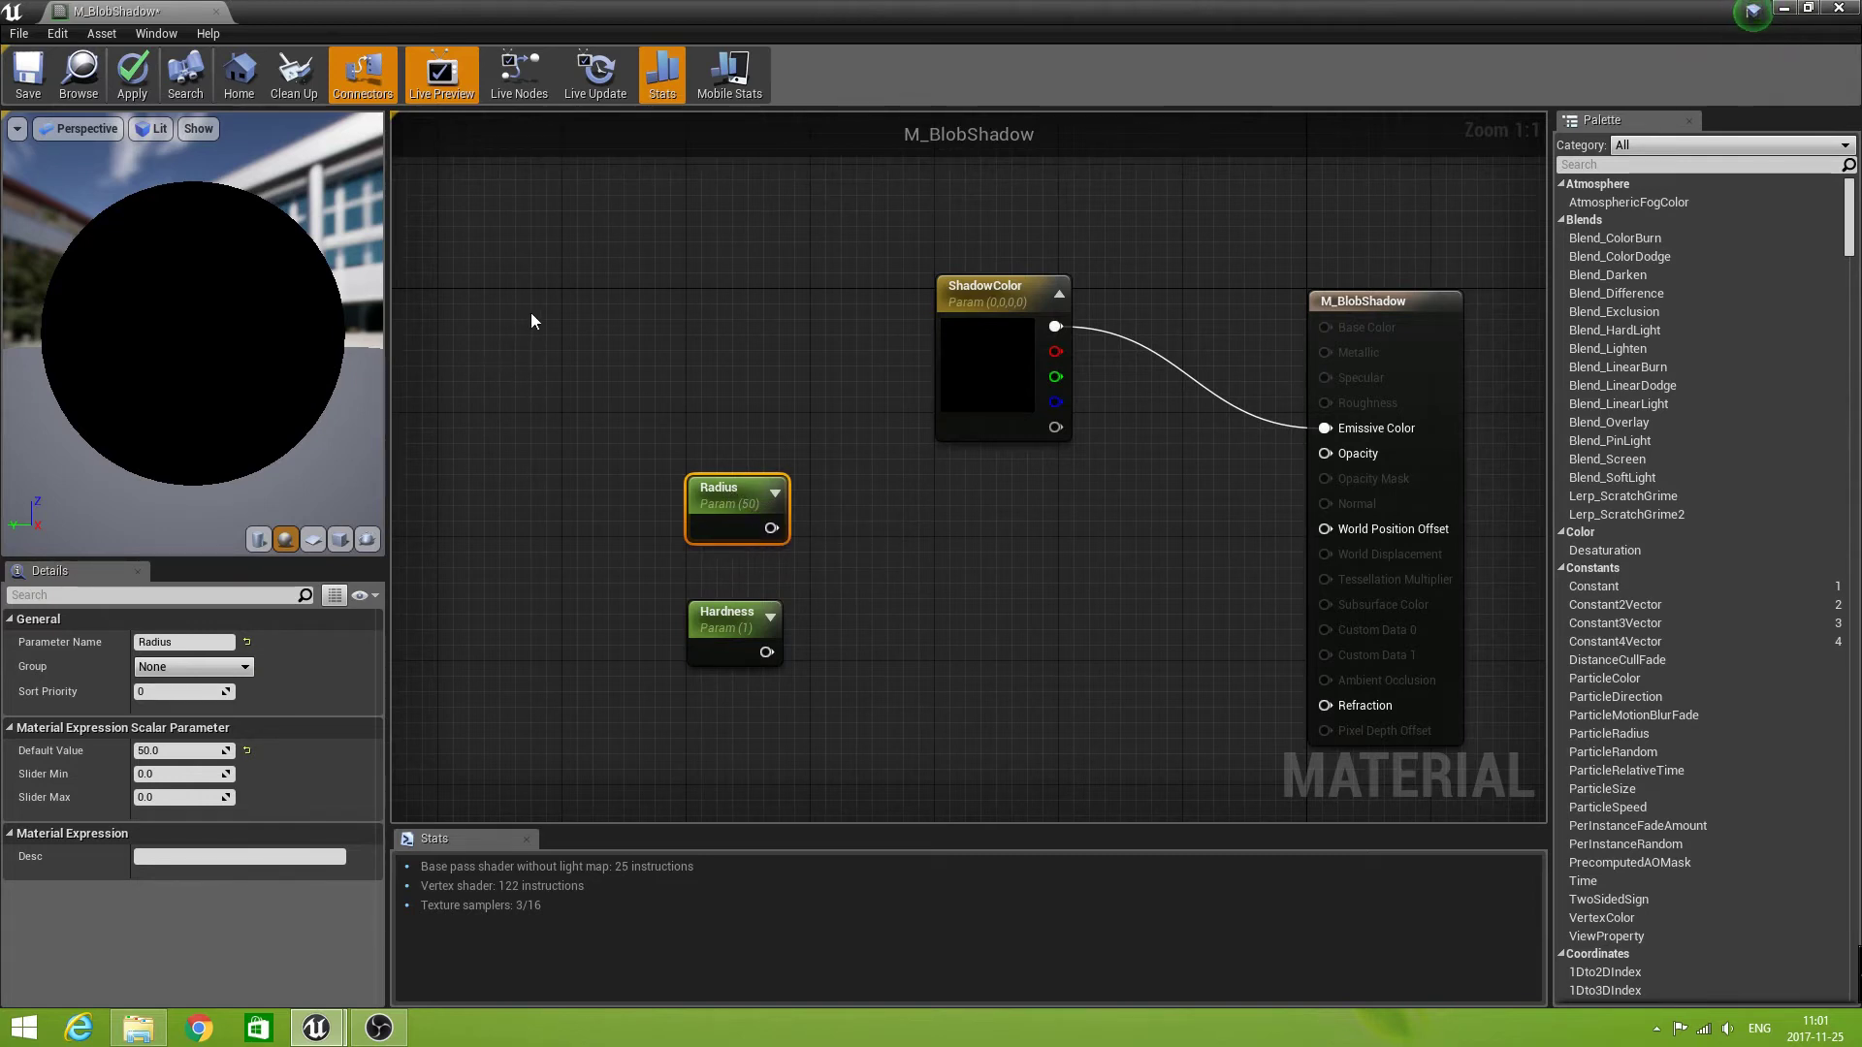
- Add a WorldPositionBehindTranslucency node and place it in the free area above and before the Radius node
{"action": "right_click_drag", "start_coordinate": [504, 316], "coordinate": [578, 330]}
{"action": "right_click", "coordinate": [555, 290]}
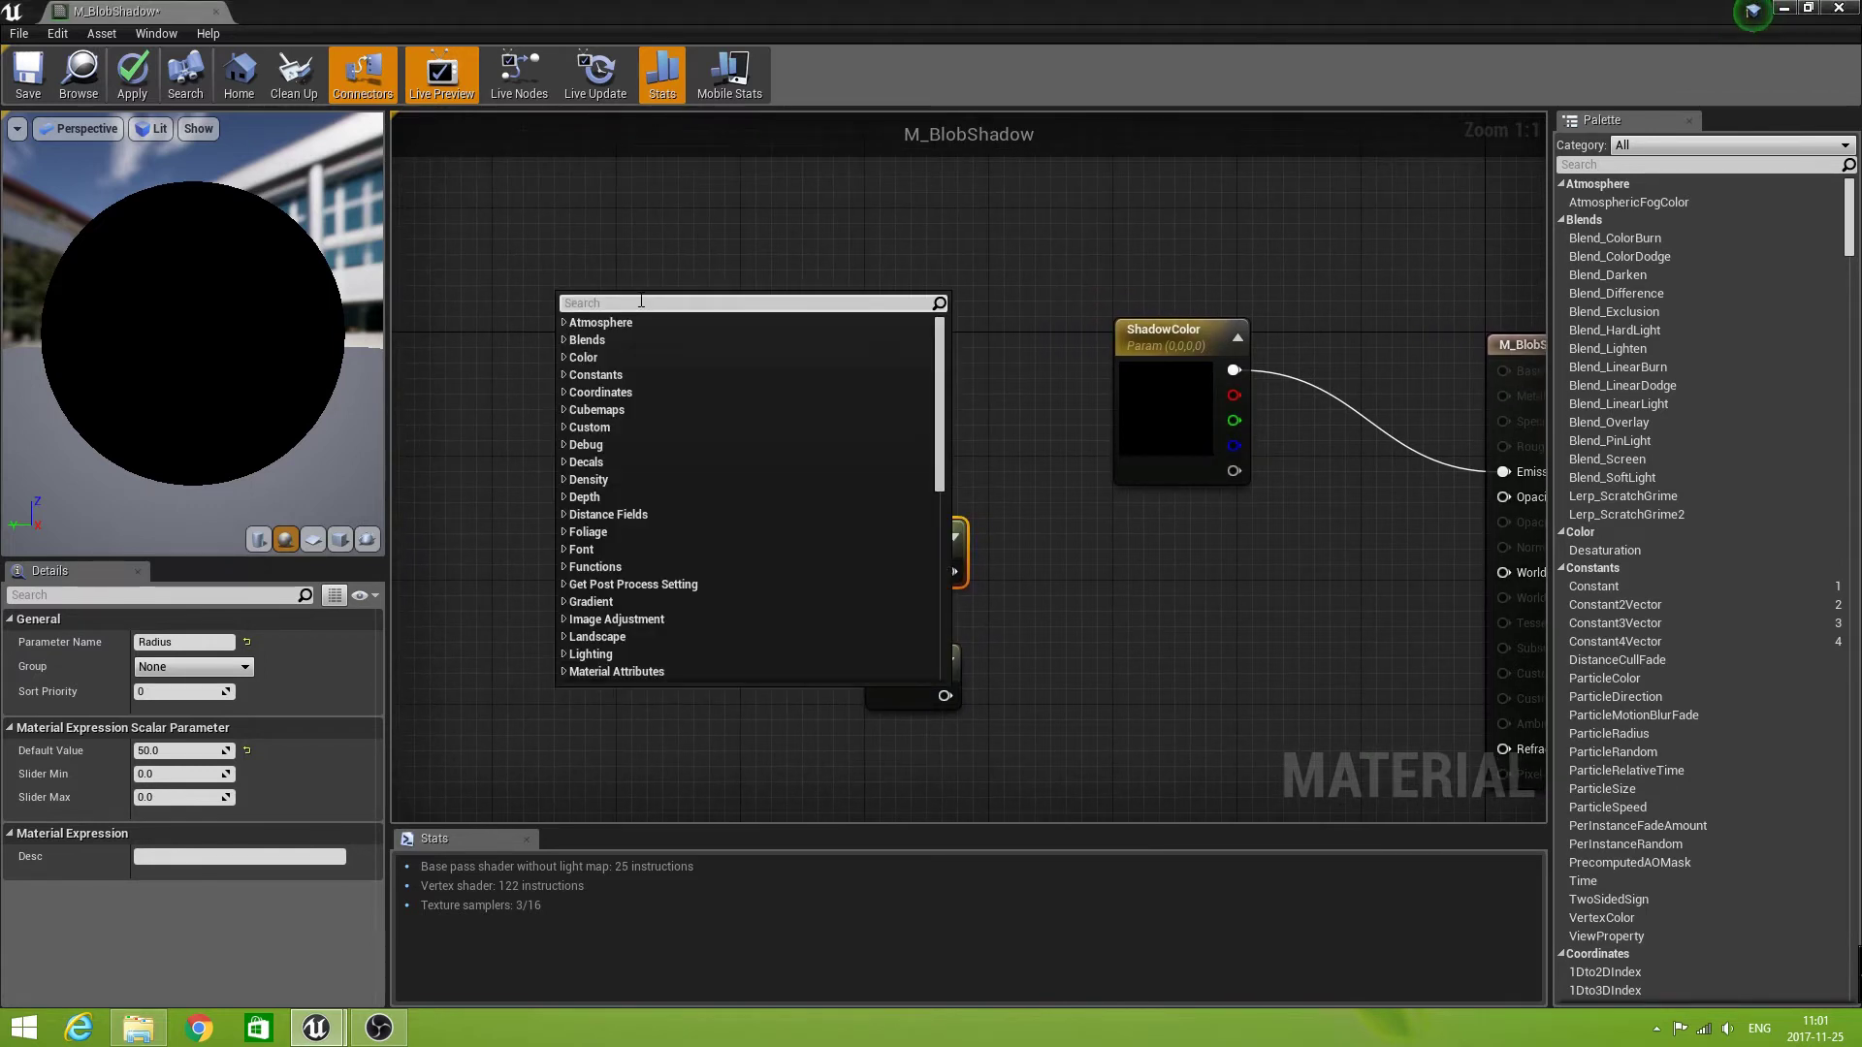
{"action": "type", "text": "beh"}
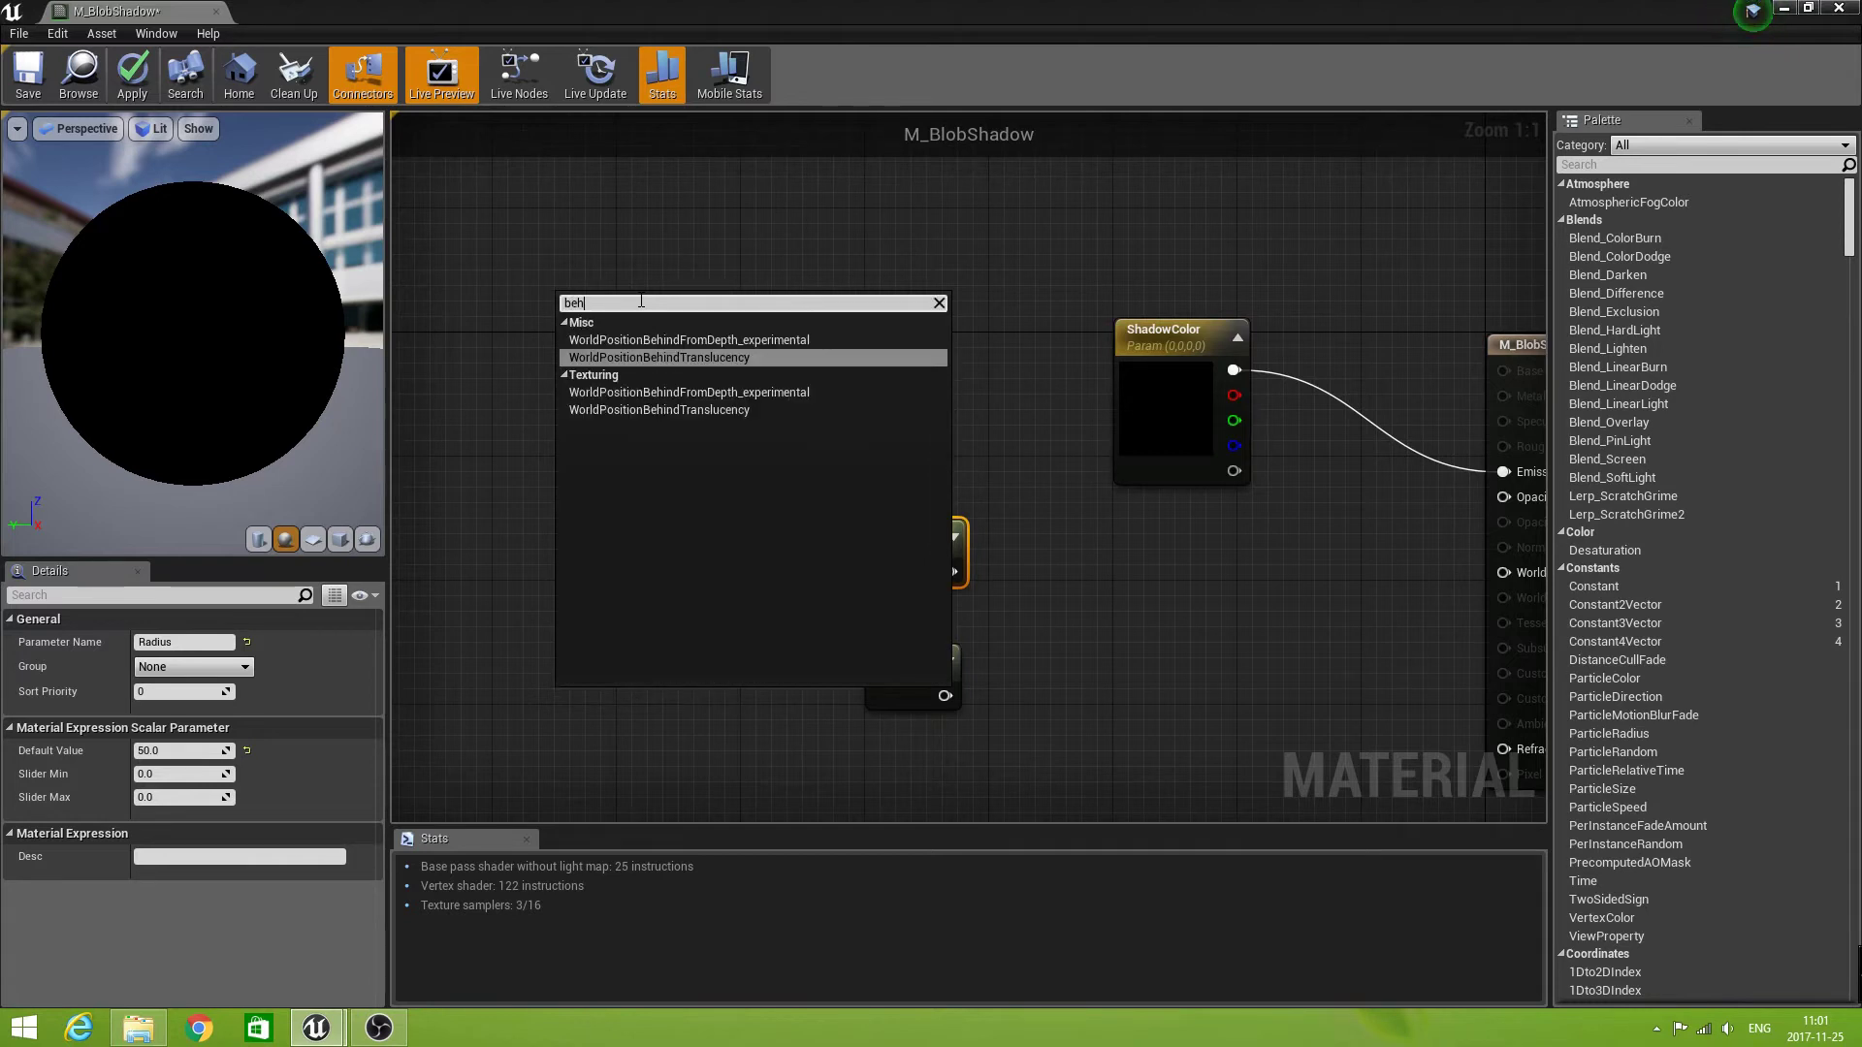
{"action": "type", "text": "ind"}
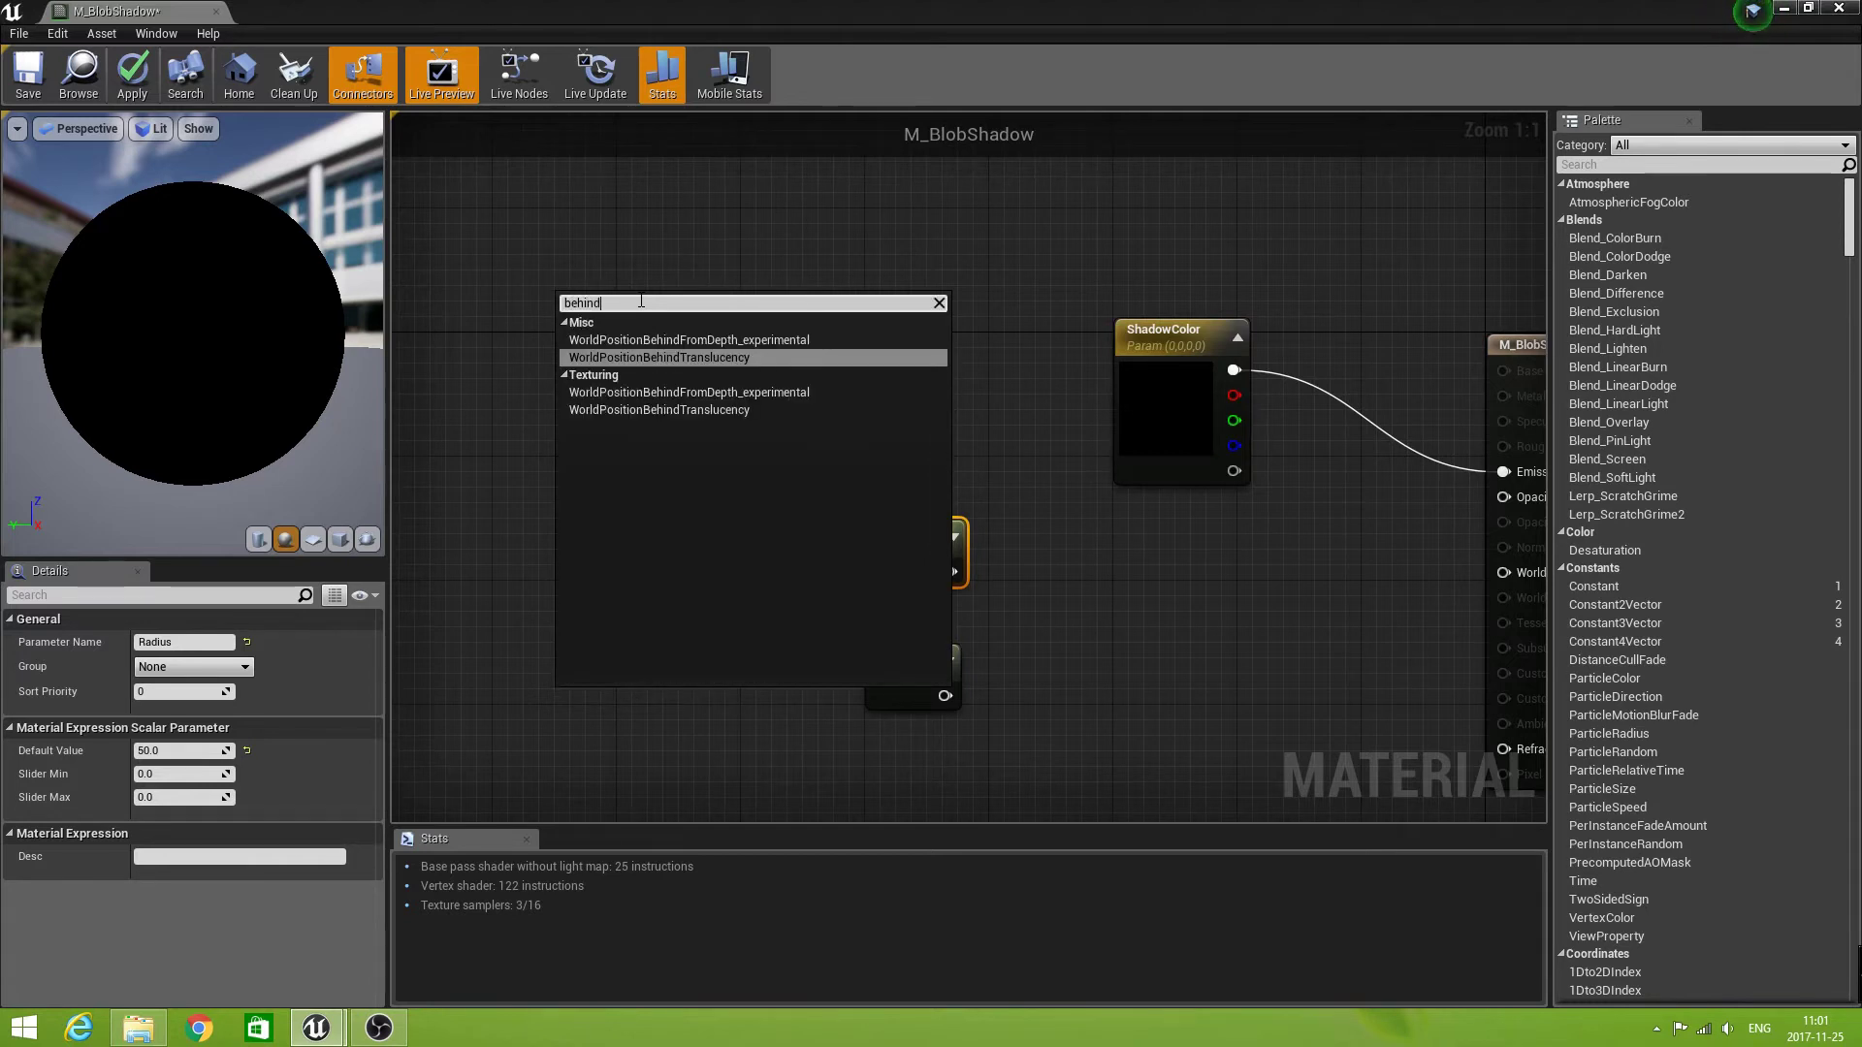
{"action": "left_click", "coordinate": [660, 357]}
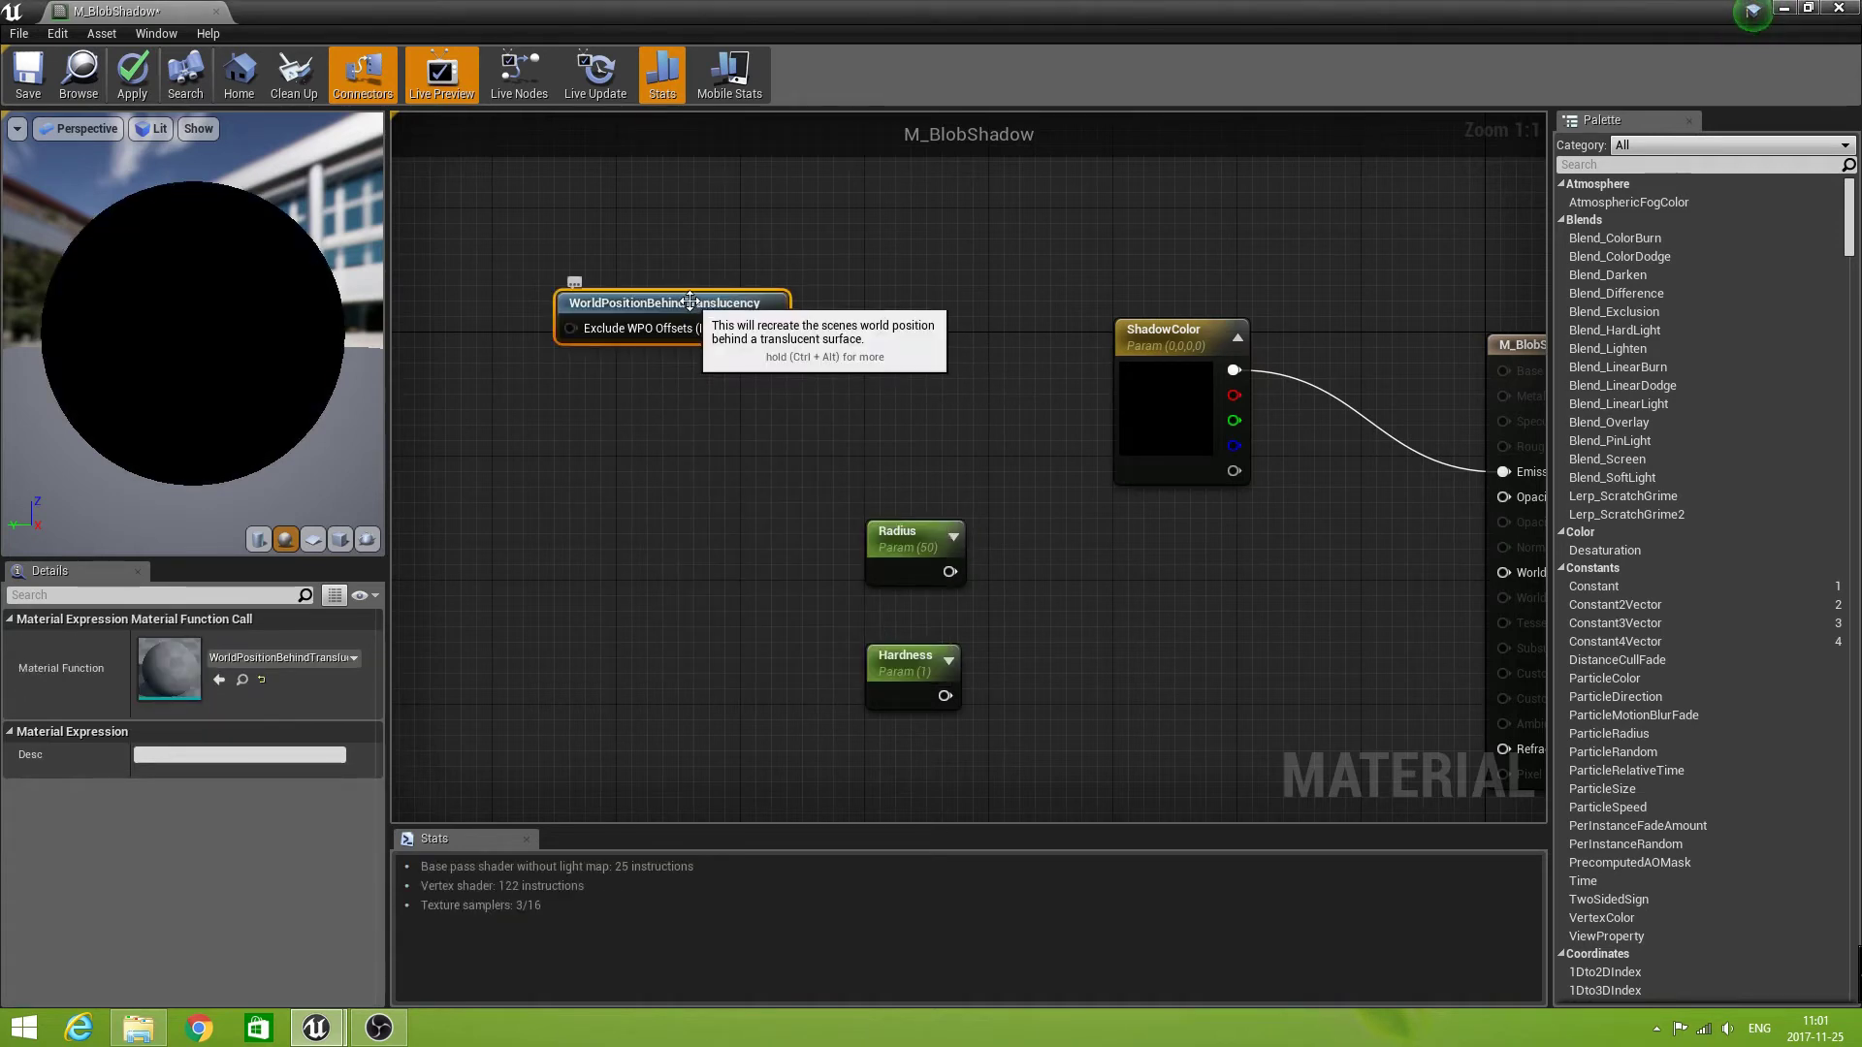
{"action": "left_click_drag", "start_coordinate": [684, 298], "coordinate": [623, 216]}
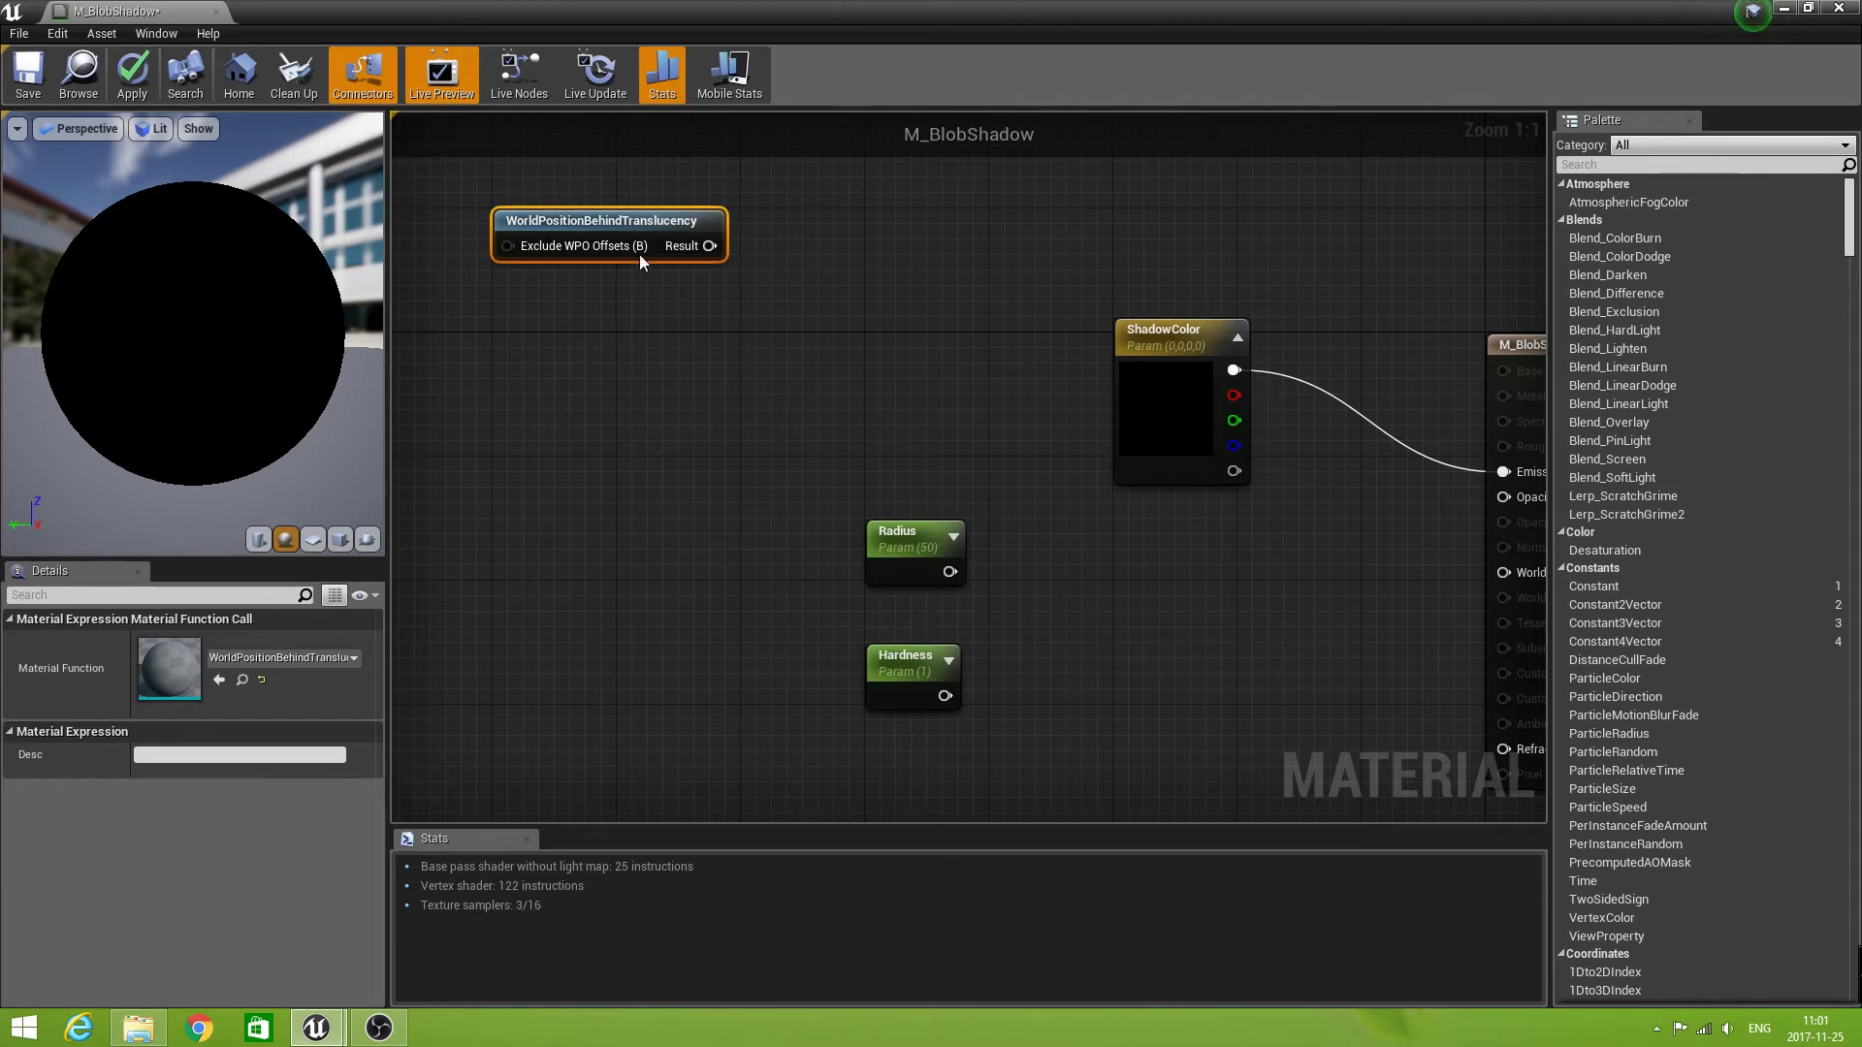
- Add an ObjectPositionWS node and place it just below WorldPositionBehindTranslucency
{"action": "right_click", "coordinate": [580, 331]}
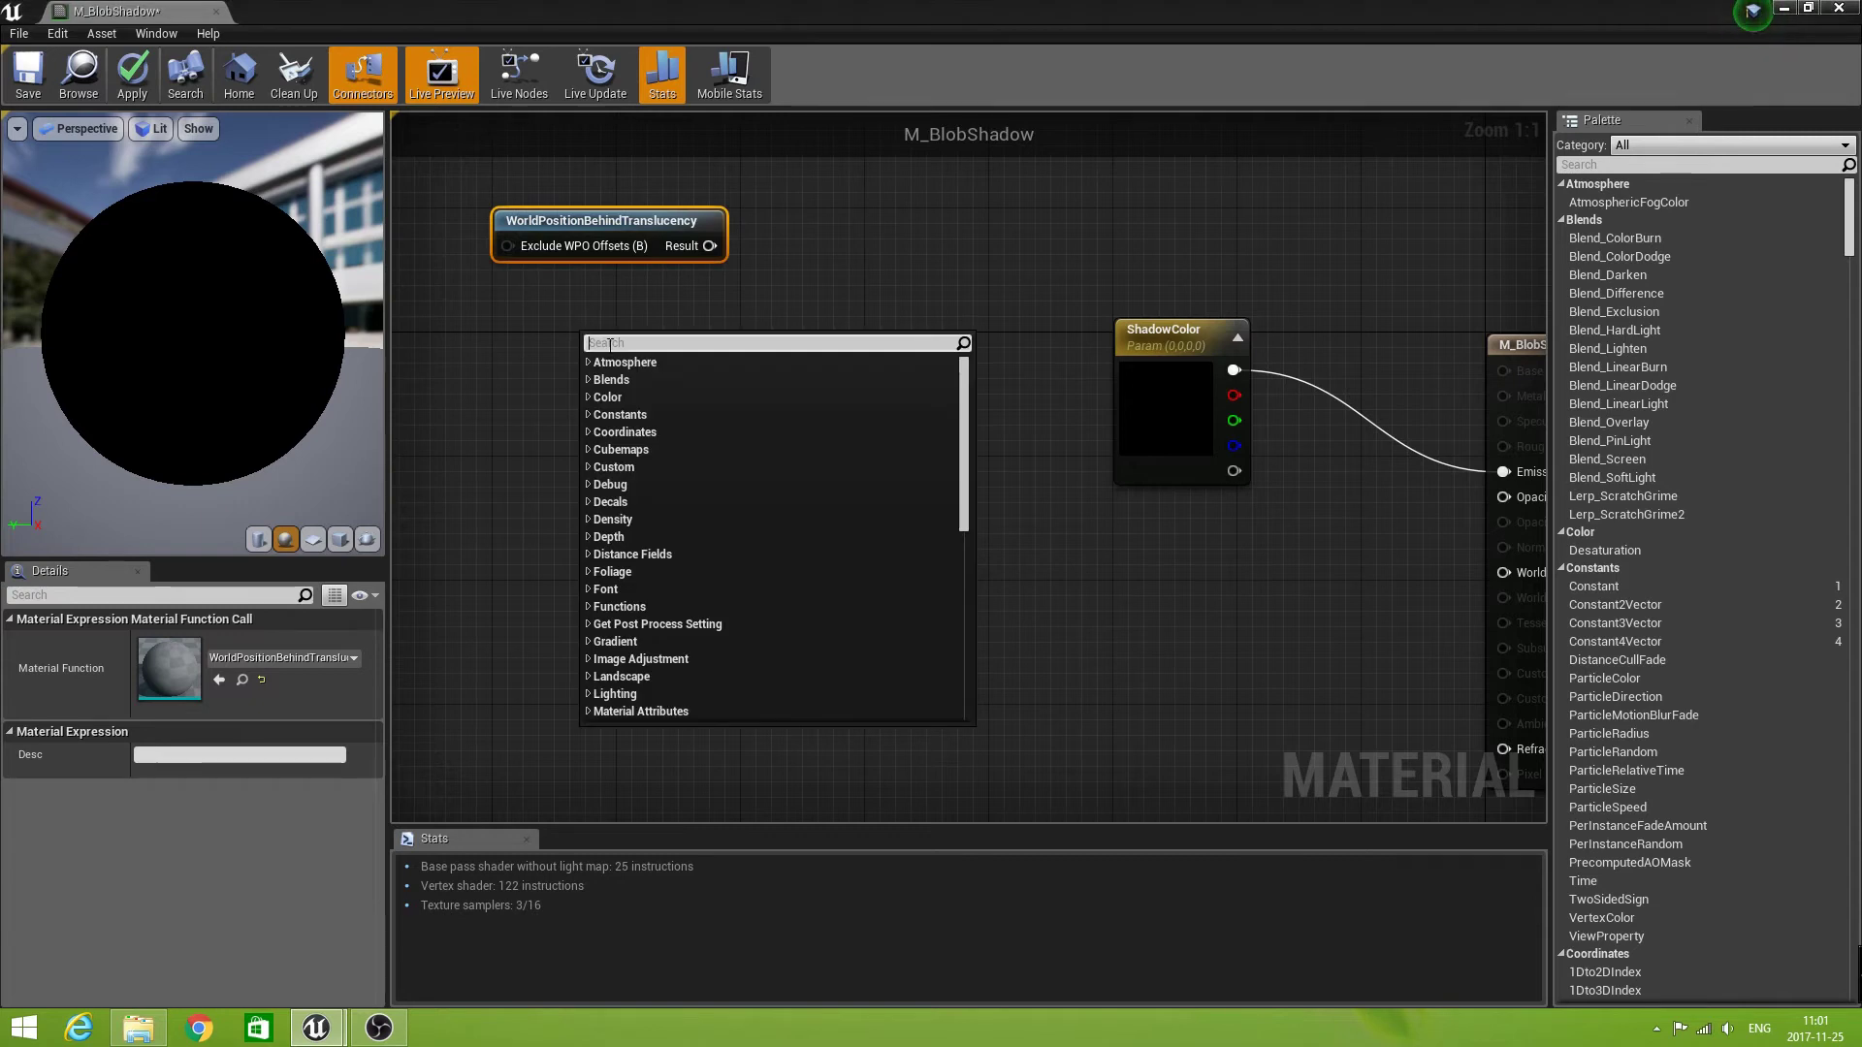
{"action": "type", "text": "object"}
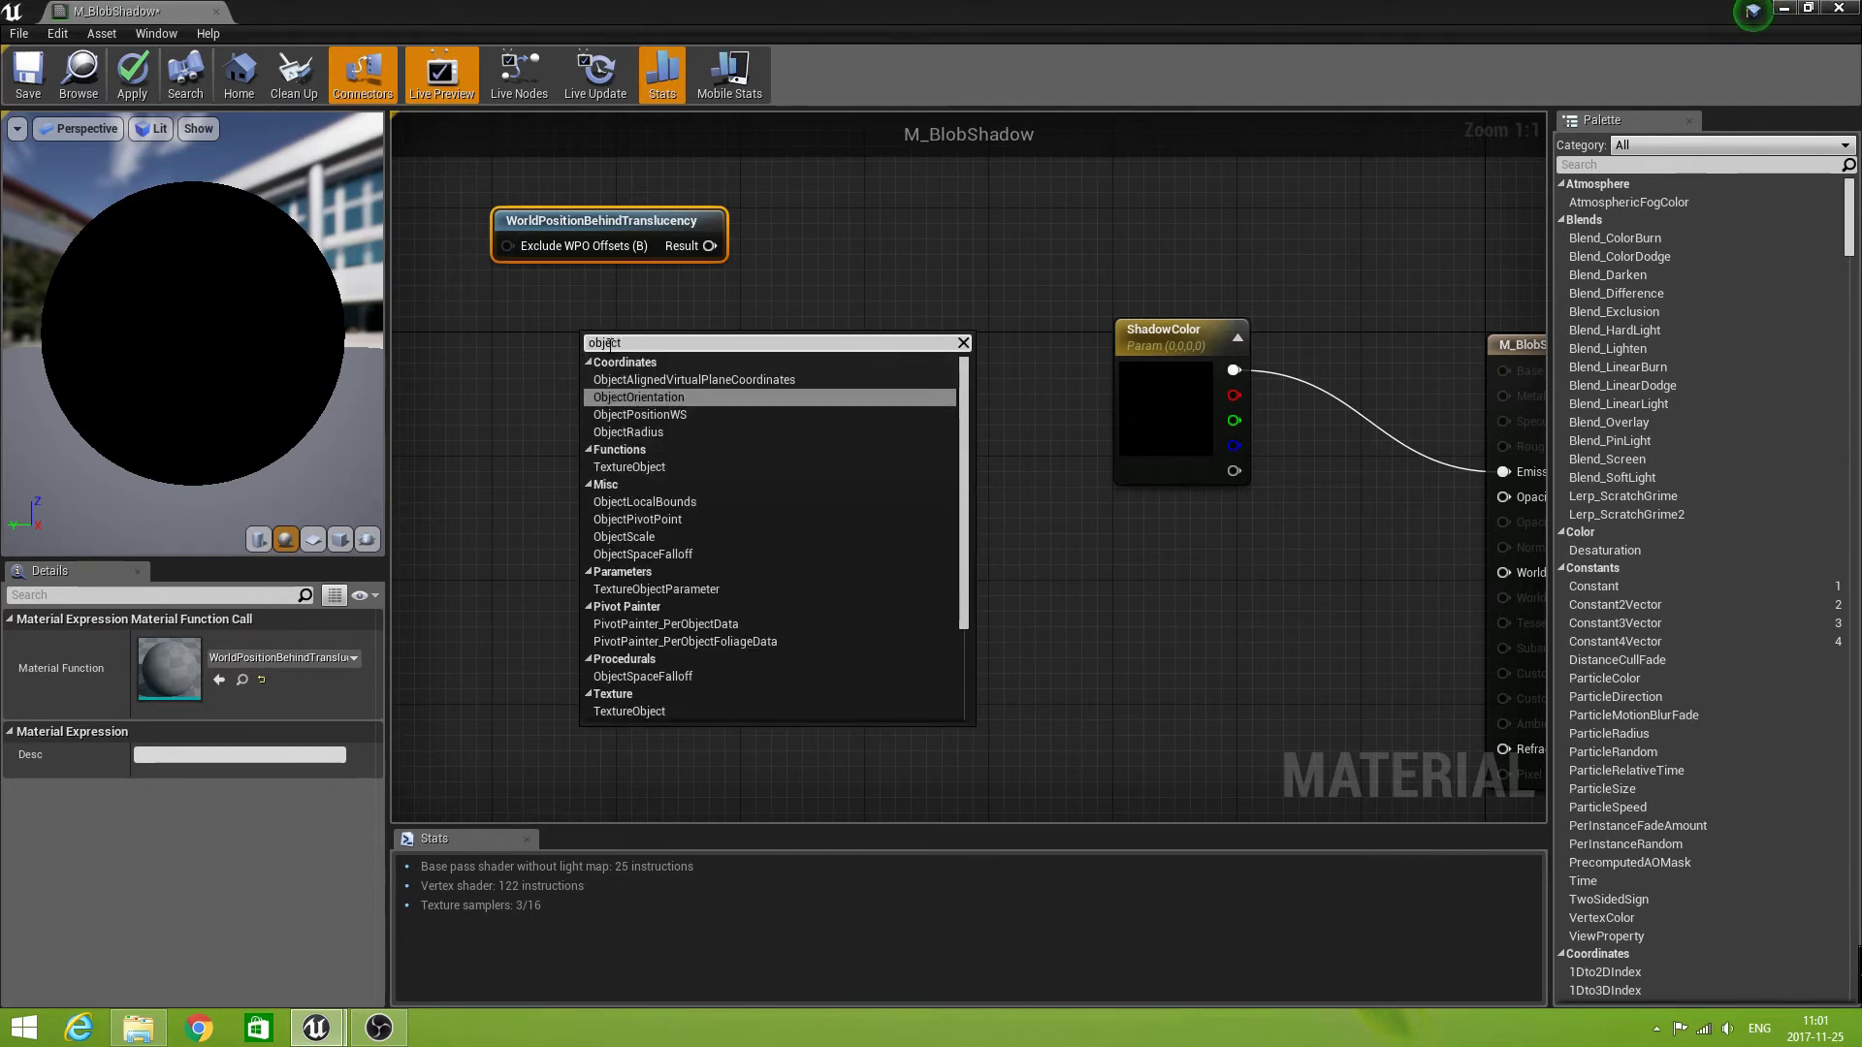
{"action": "left_click", "coordinate": [650, 416]}
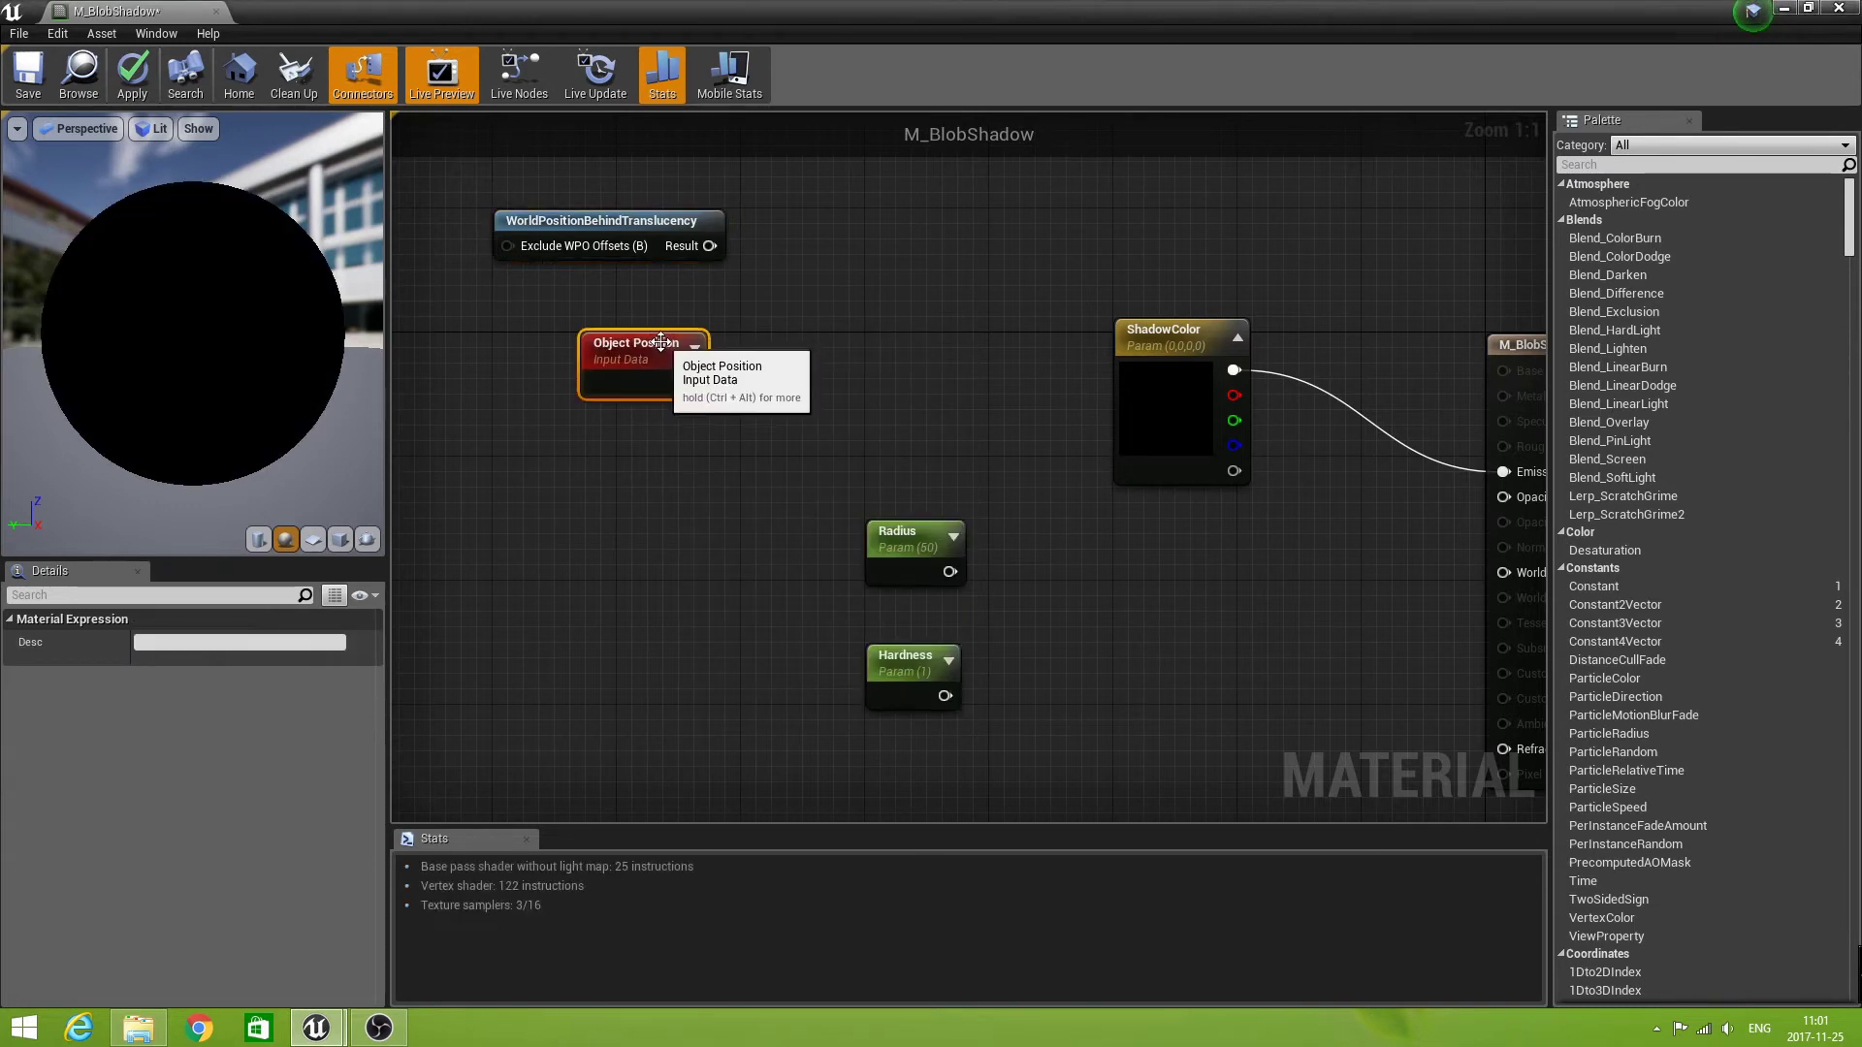
{"action": "right_click_drag", "start_coordinate": [660, 343], "coordinate": [635, 366]}
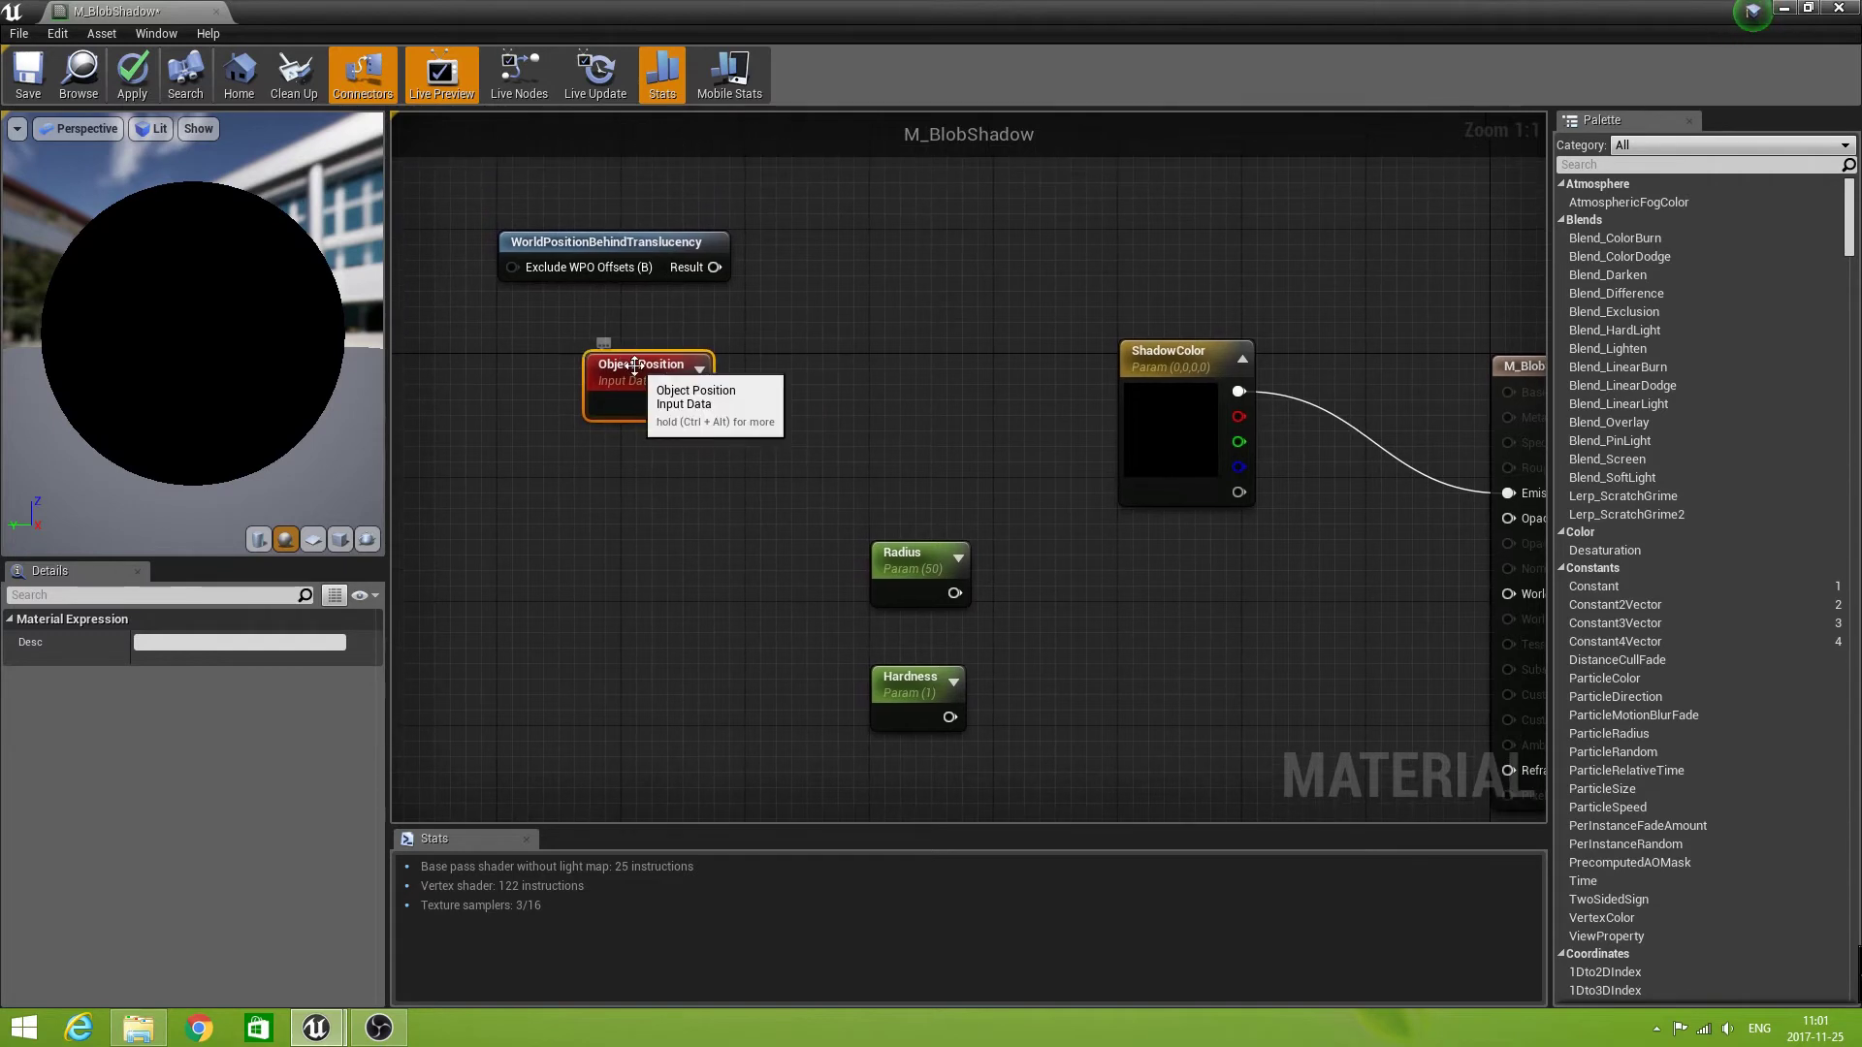
{"action": "left_click_drag", "start_coordinate": [636, 366], "coordinate": [641, 337]}
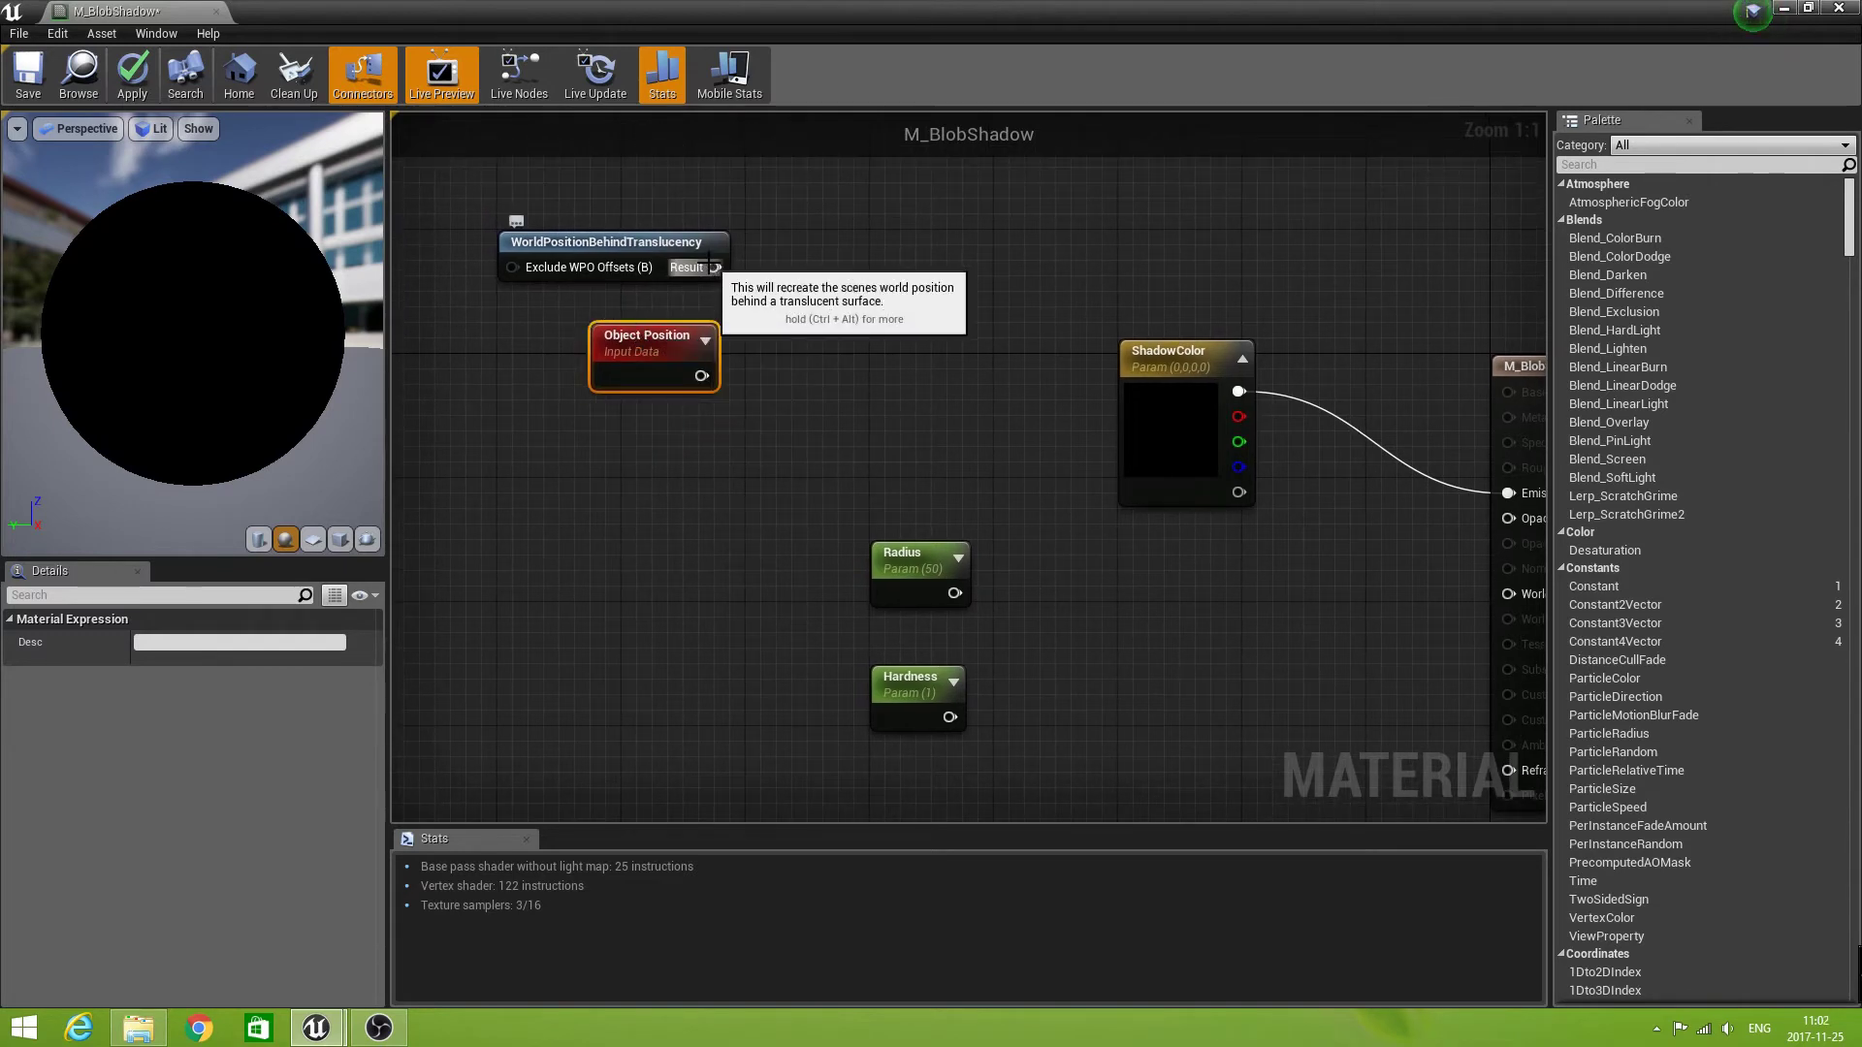
- Add a Subtract node with the WorldPositionBehindTranslucency result as A and Object Position as B
{"action": "left_click_drag", "start_coordinate": [713, 266], "coordinate": [812, 293]}
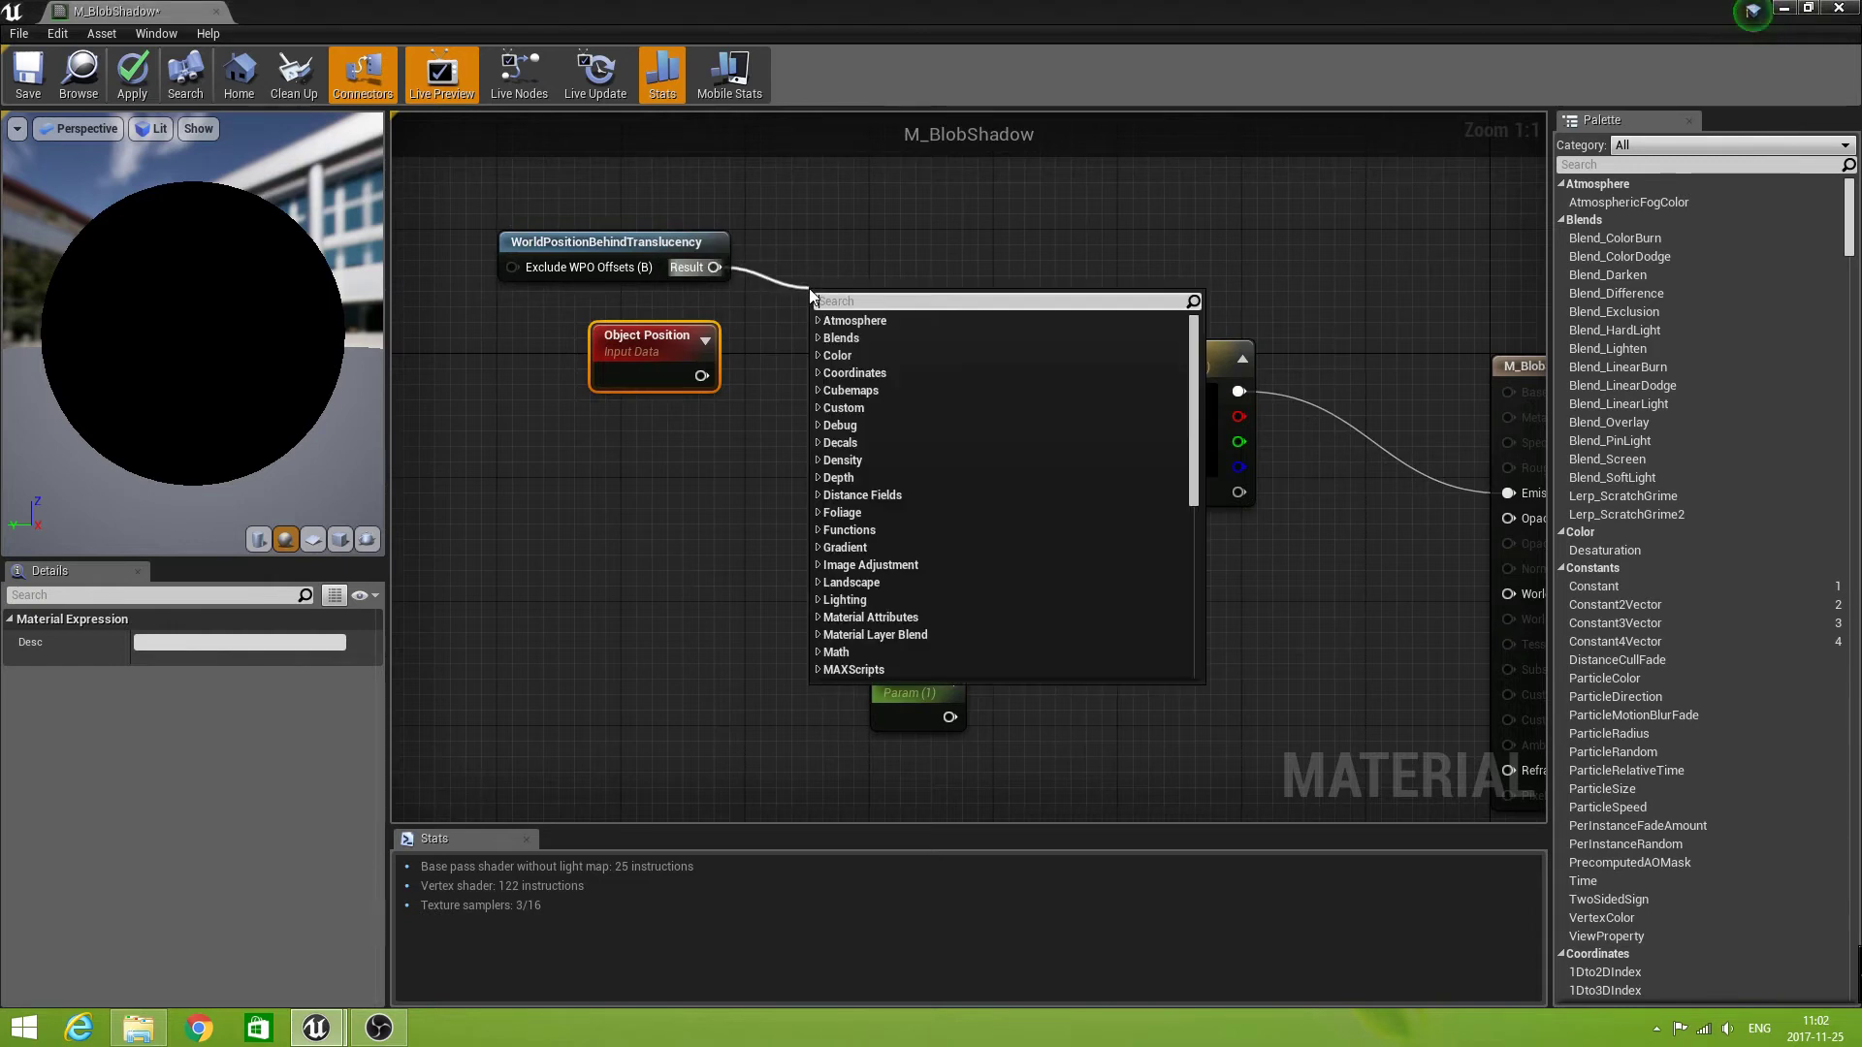
{"action": "type", "text": "sub"}
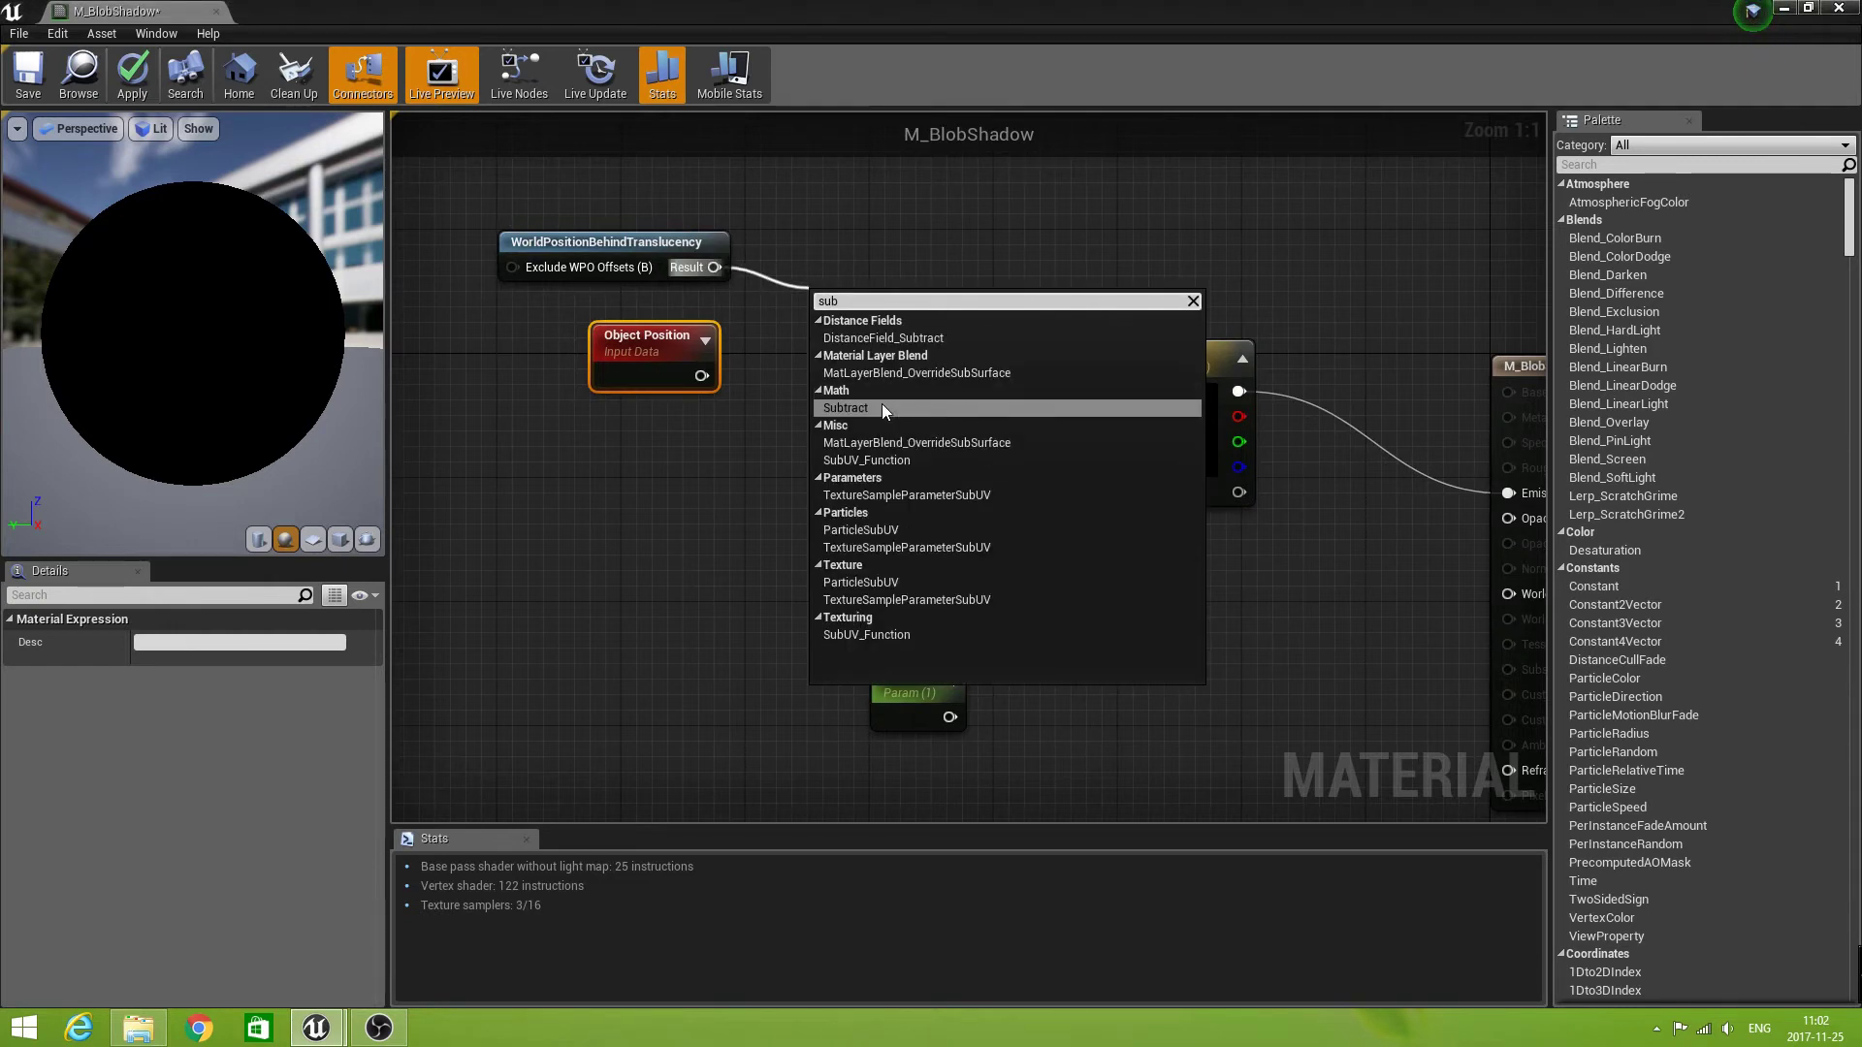
{"action": "left_click", "coordinate": [881, 408]}
{"action": "left_click_drag", "start_coordinate": [701, 375], "coordinate": [824, 354]}
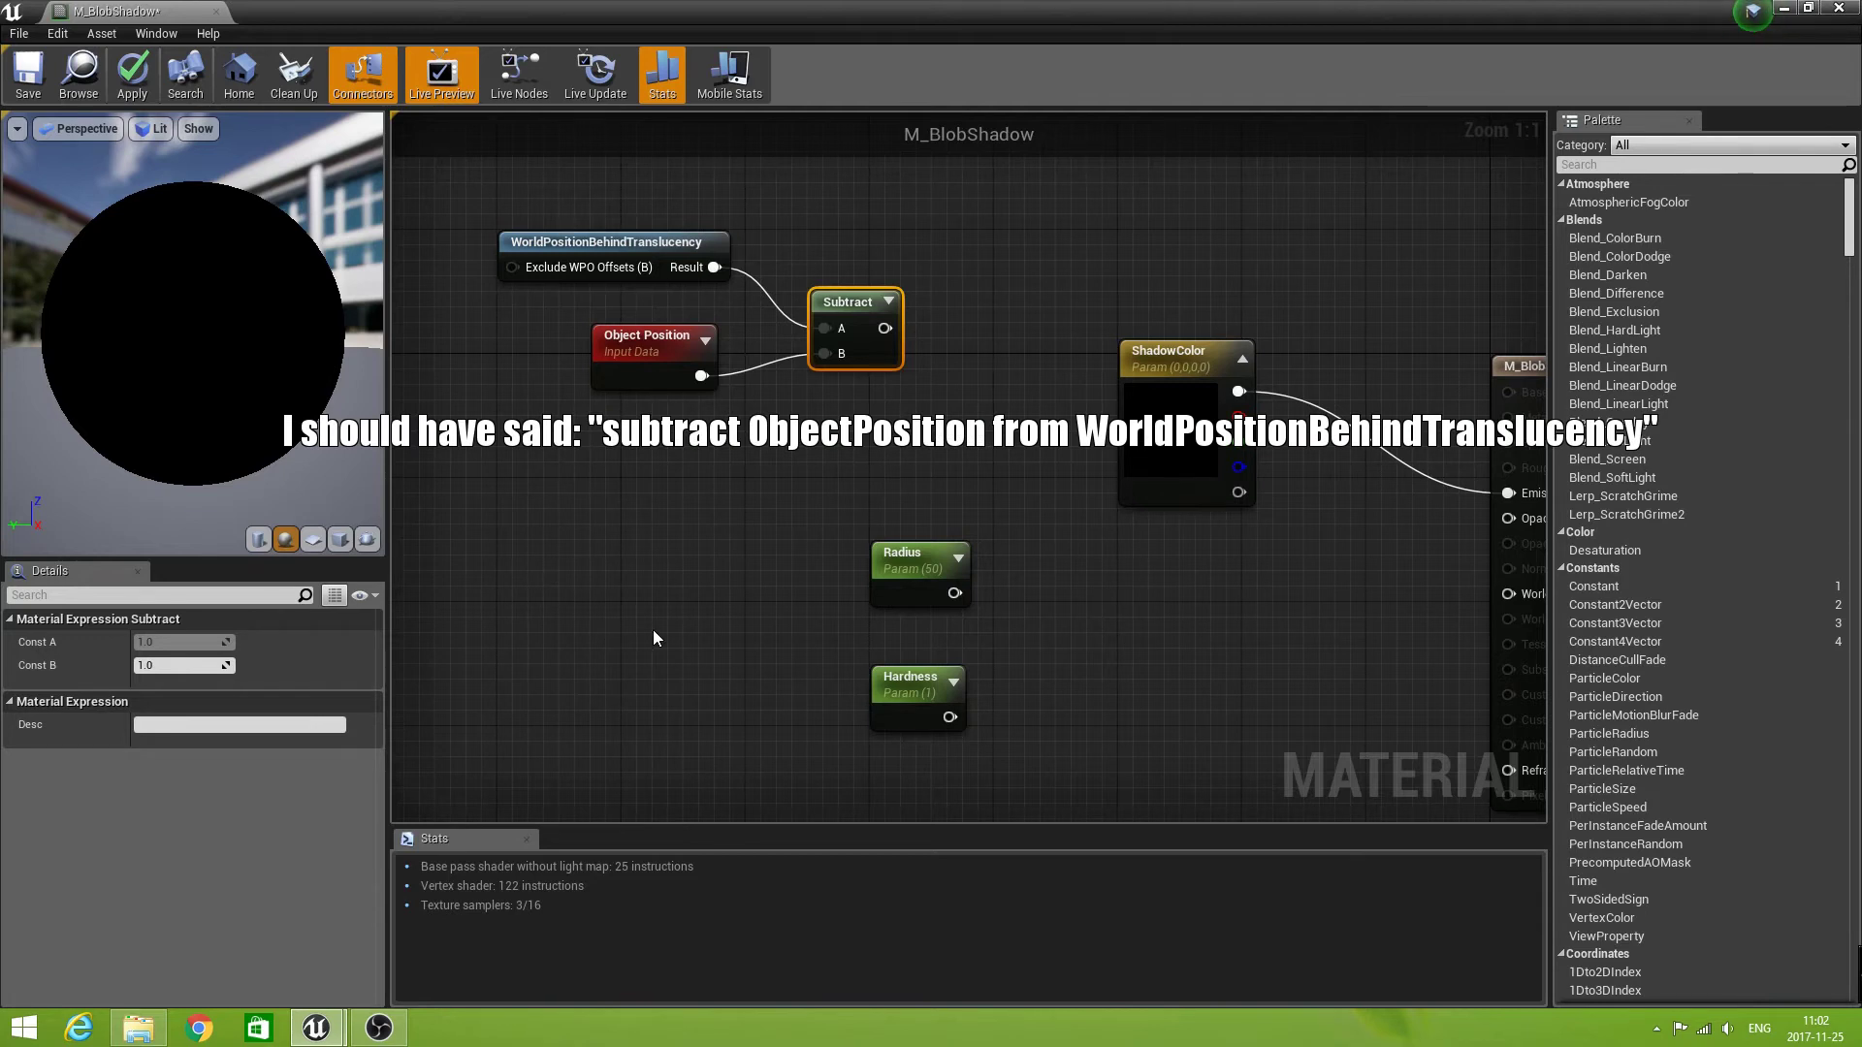
- Move the Radius and Hardness nodes away from the material output to make room and add a SphereMask node beside them
{"action": "right_click_drag", "start_coordinate": [618, 549], "coordinate": [602, 637]}
{"action": "left_click_drag", "start_coordinate": [807, 481], "coordinate": [574, 496]}
{"action": "left_click_drag", "start_coordinate": [809, 601], "coordinate": [575, 662]}
{"action": "right_click", "coordinate": [836, 589]}
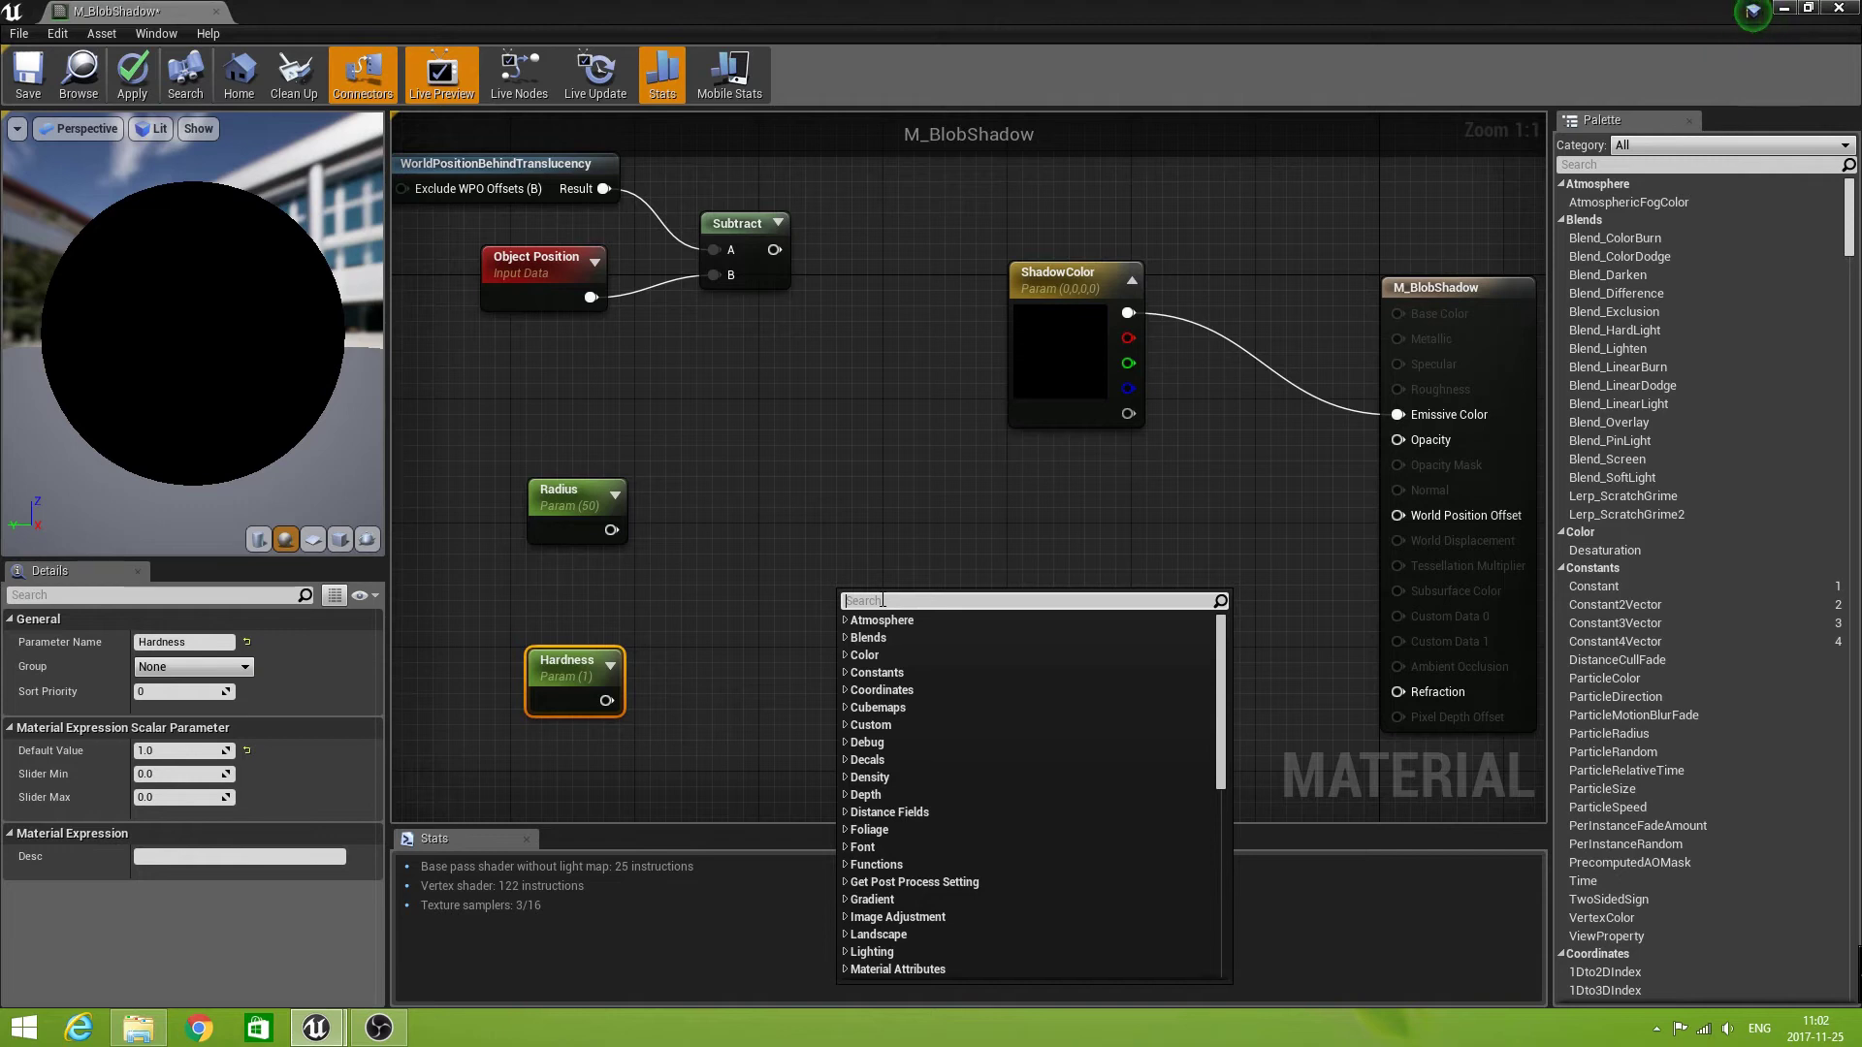
{"action": "type", "text": "Spher"}
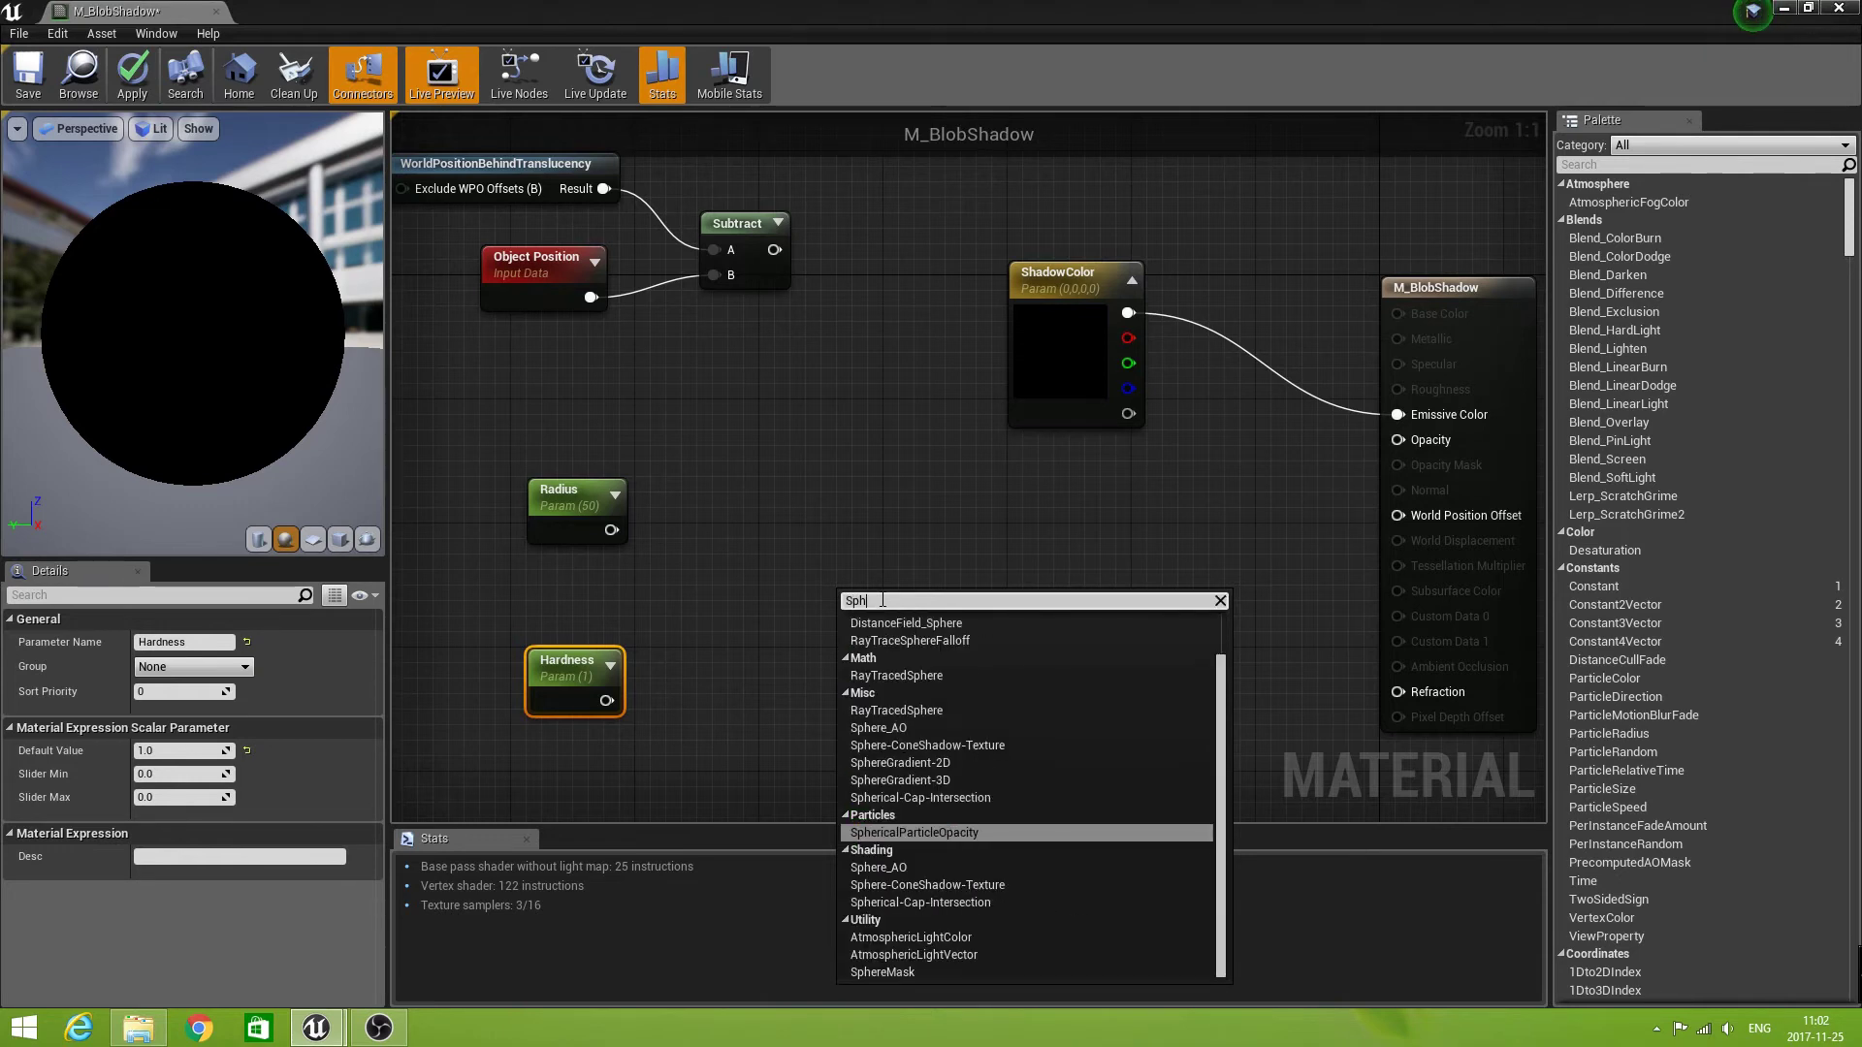
{"action": "left_click", "coordinate": [888, 976]}
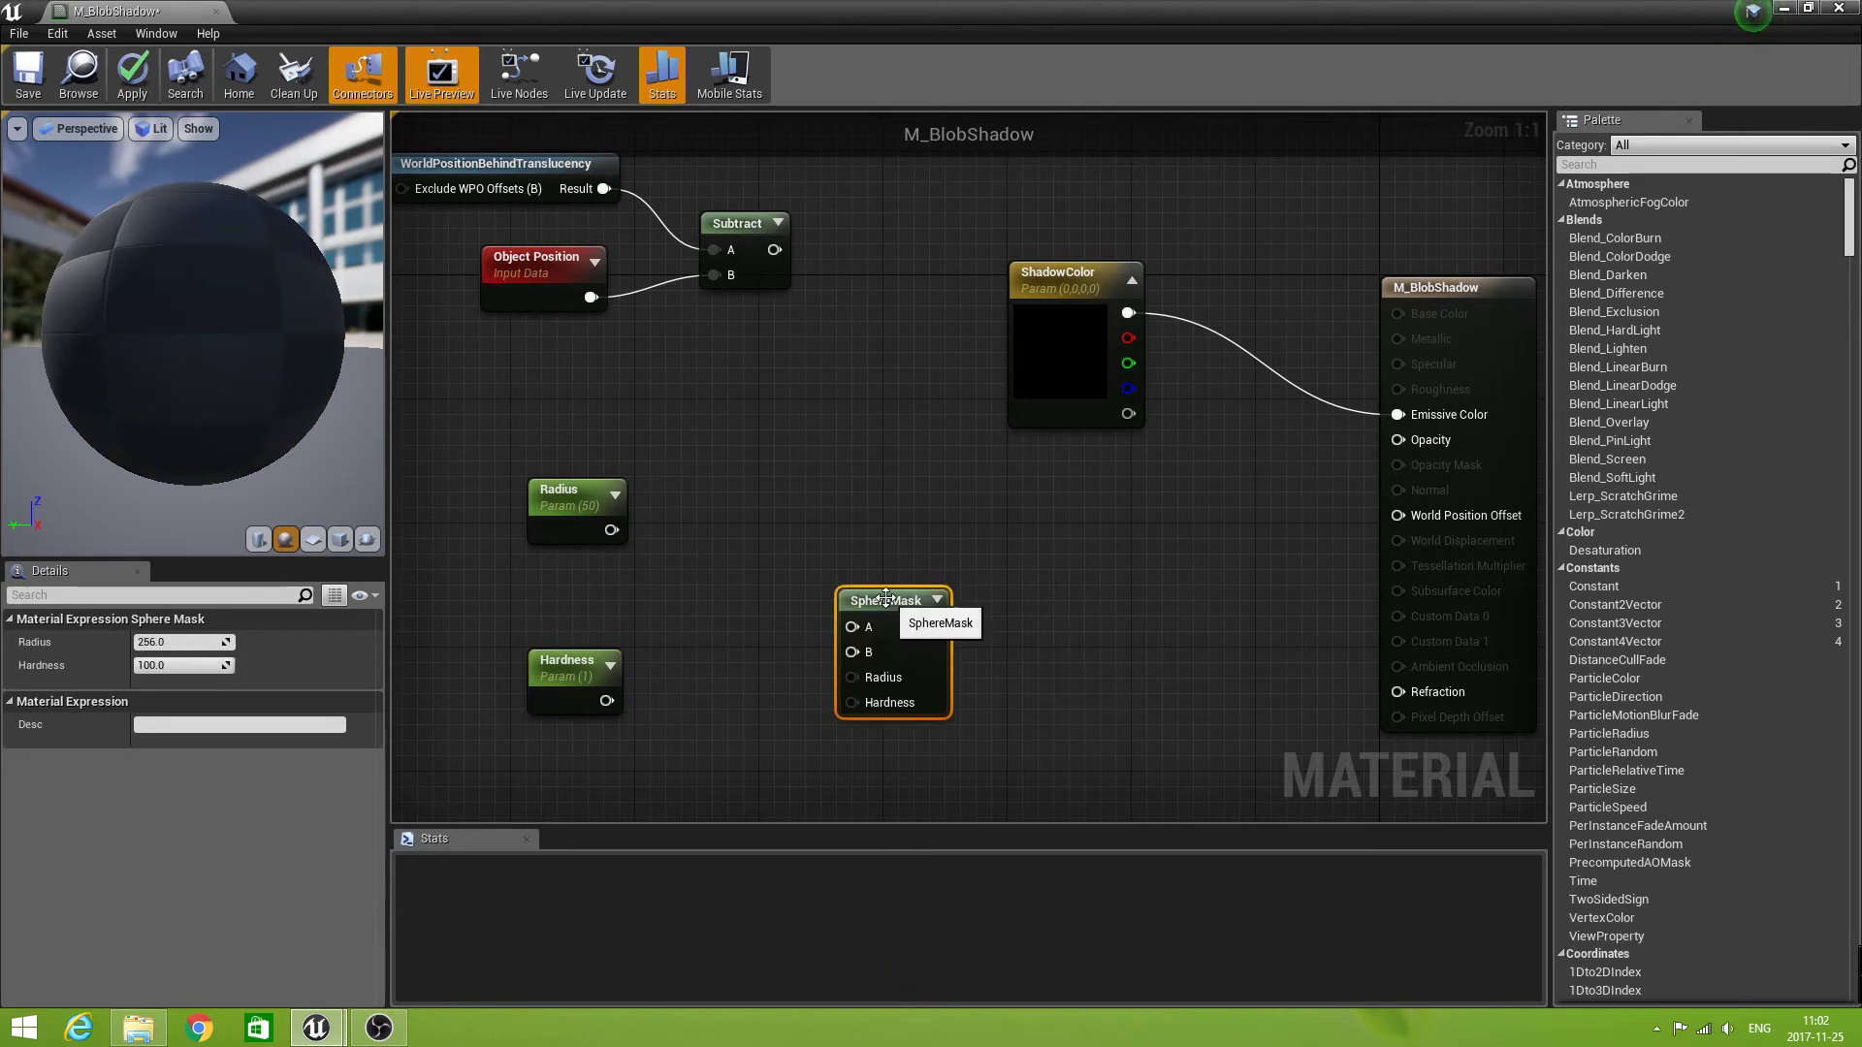
{"action": "left_click_drag", "start_coordinate": [887, 598], "coordinate": [908, 524]}
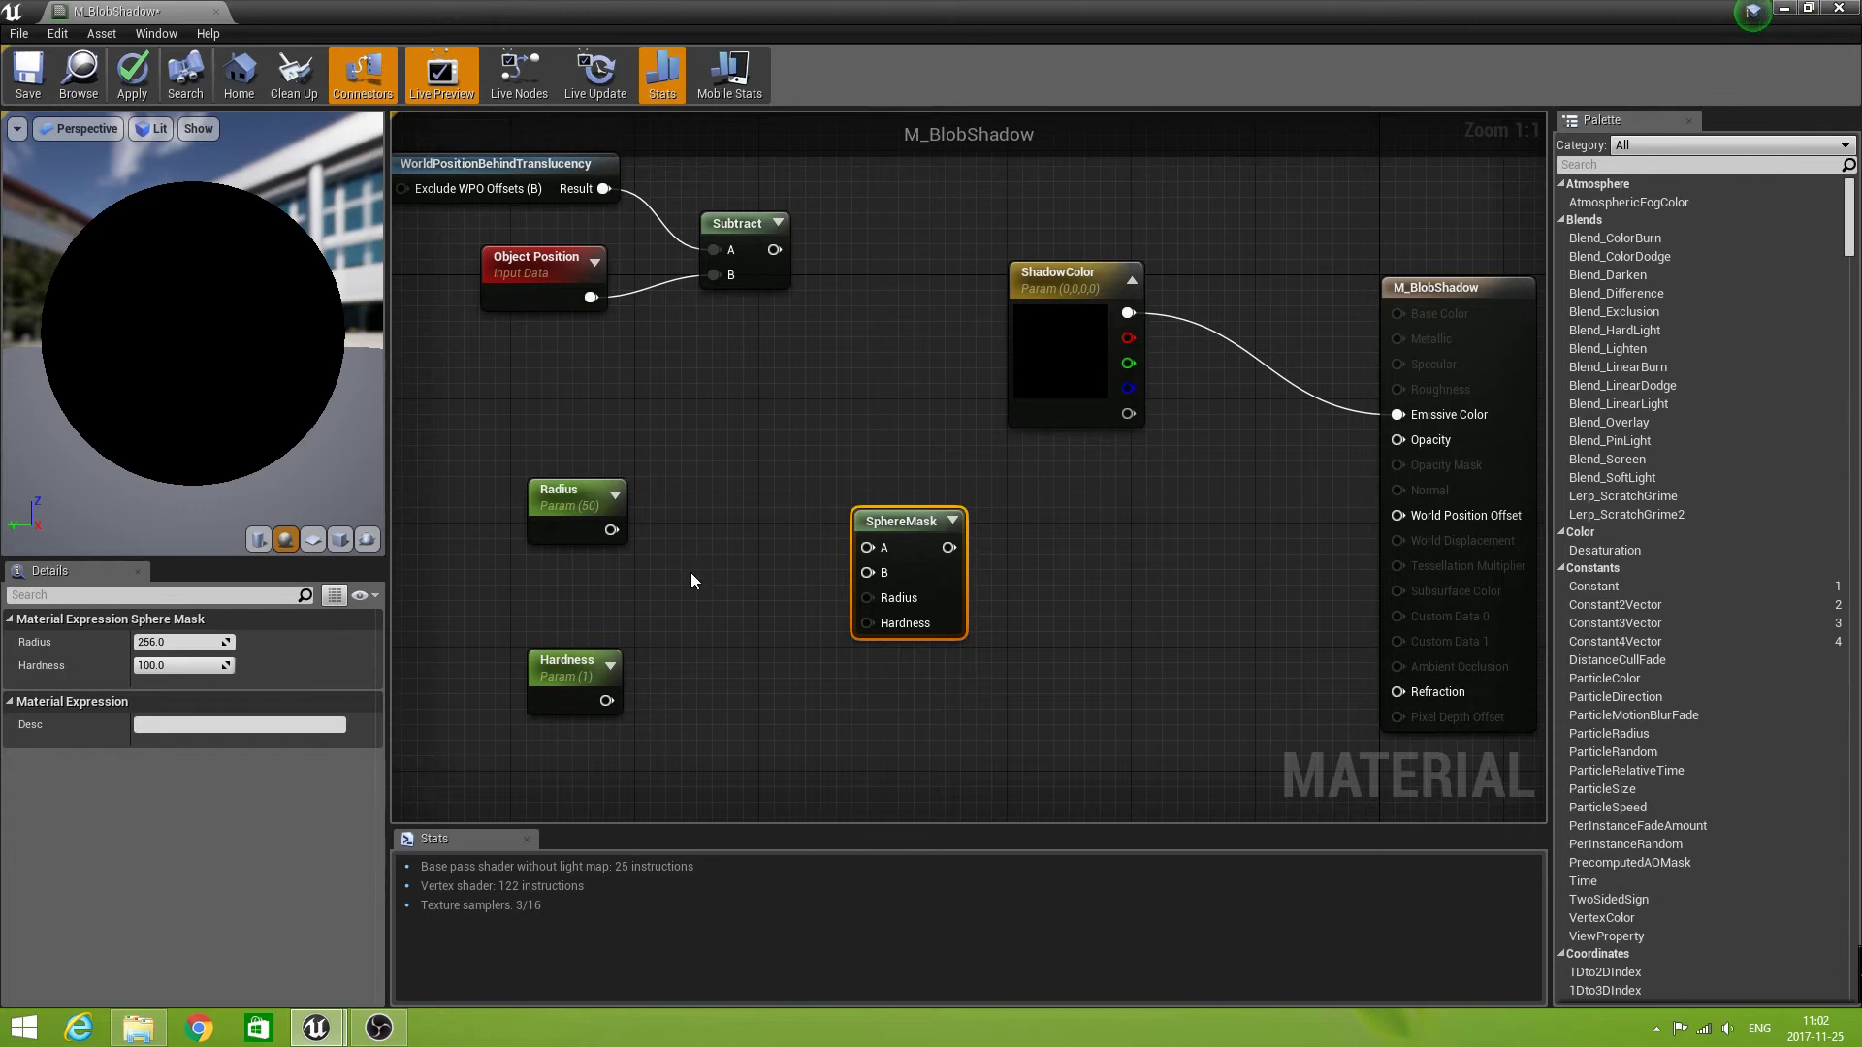
- Connect Radius and Hardness to the matching SphereMask inputs and the Subtract output to its A input
{"action": "left_click_drag", "start_coordinate": [611, 530], "coordinate": [869, 597]}
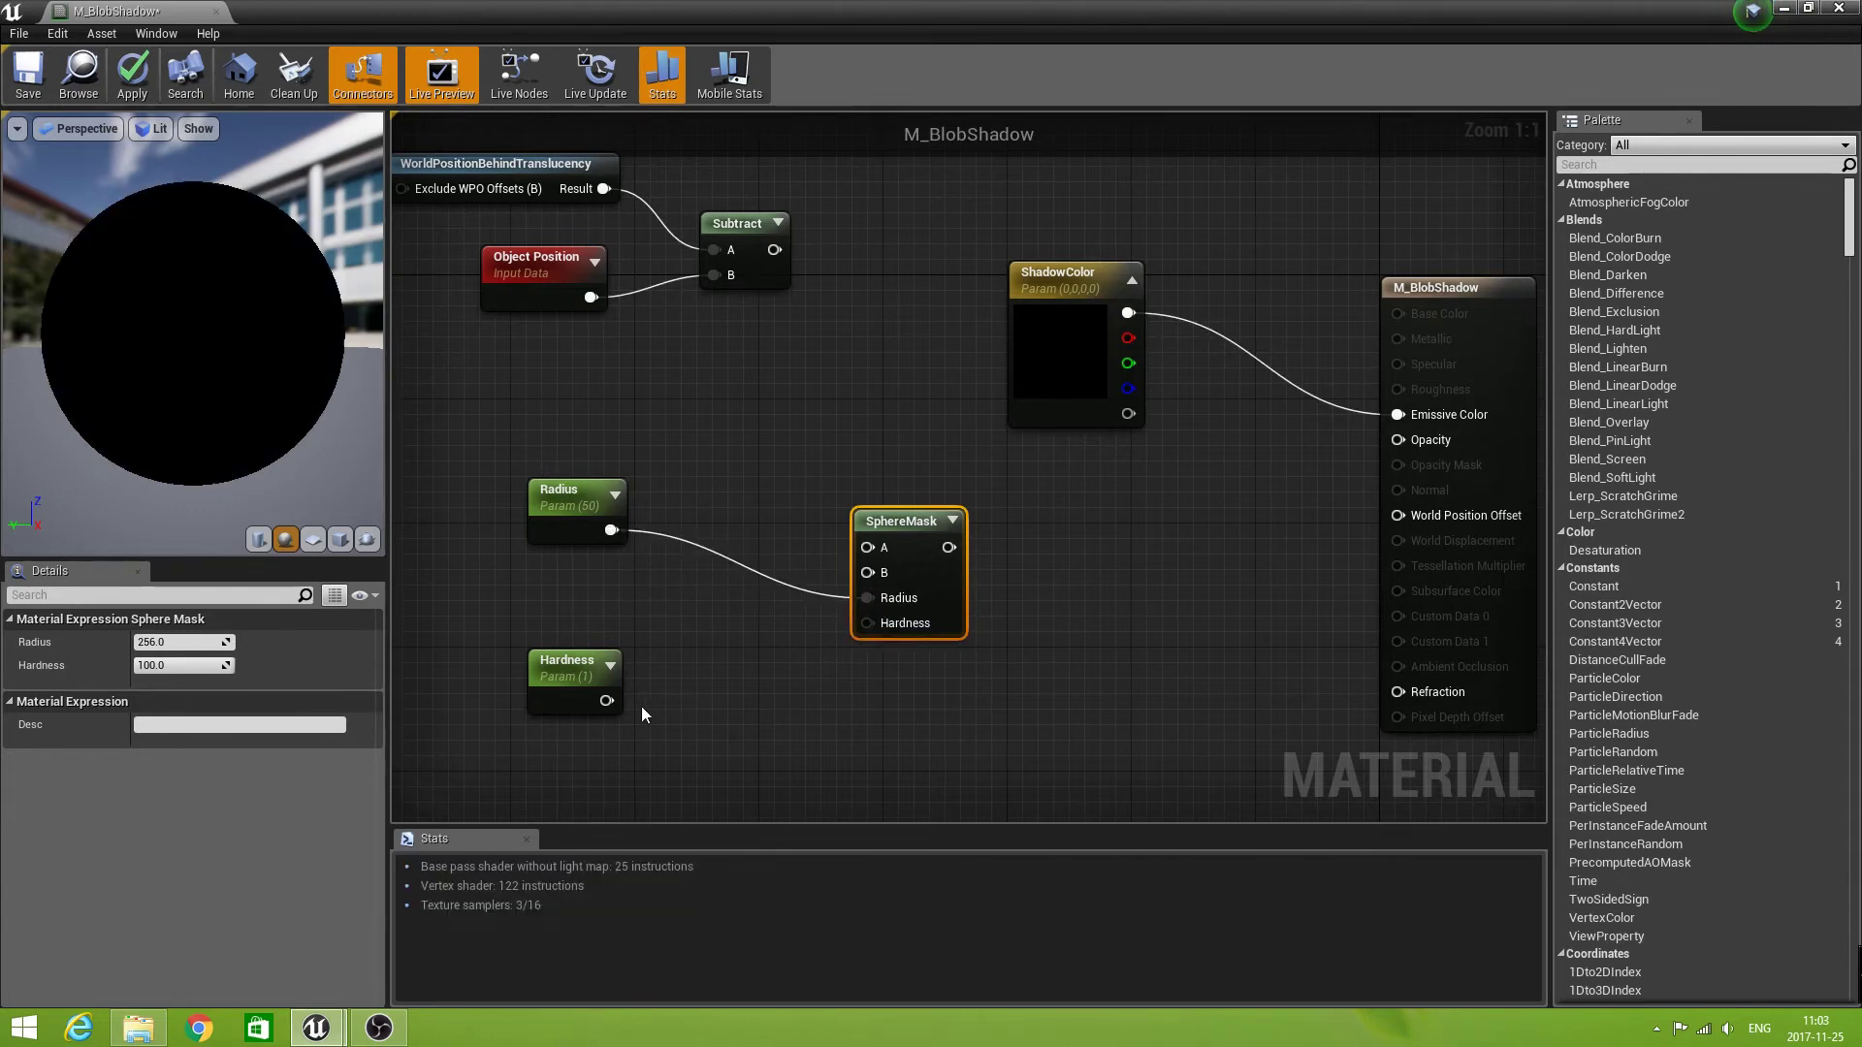
{"action": "left_click_drag", "start_coordinate": [606, 700], "coordinate": [869, 623]}
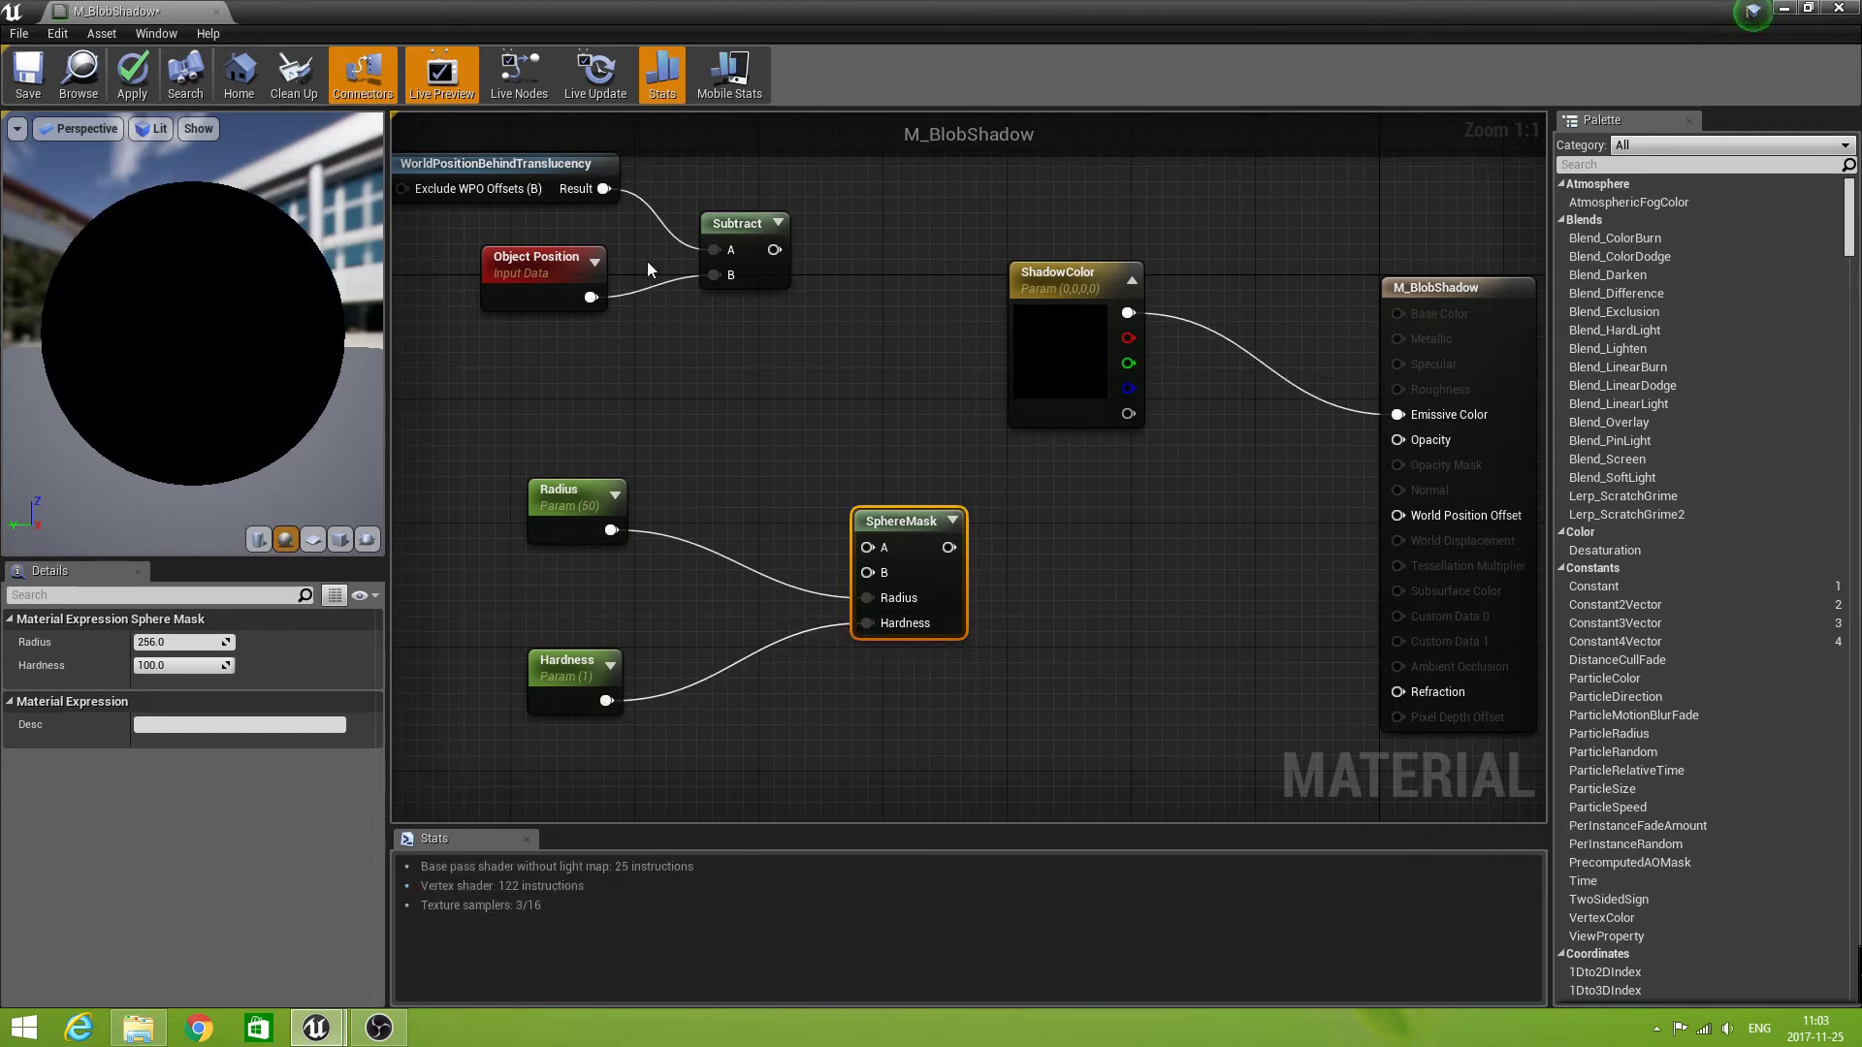
{"action": "left_click_drag", "start_coordinate": [775, 250], "coordinate": [867, 547]}
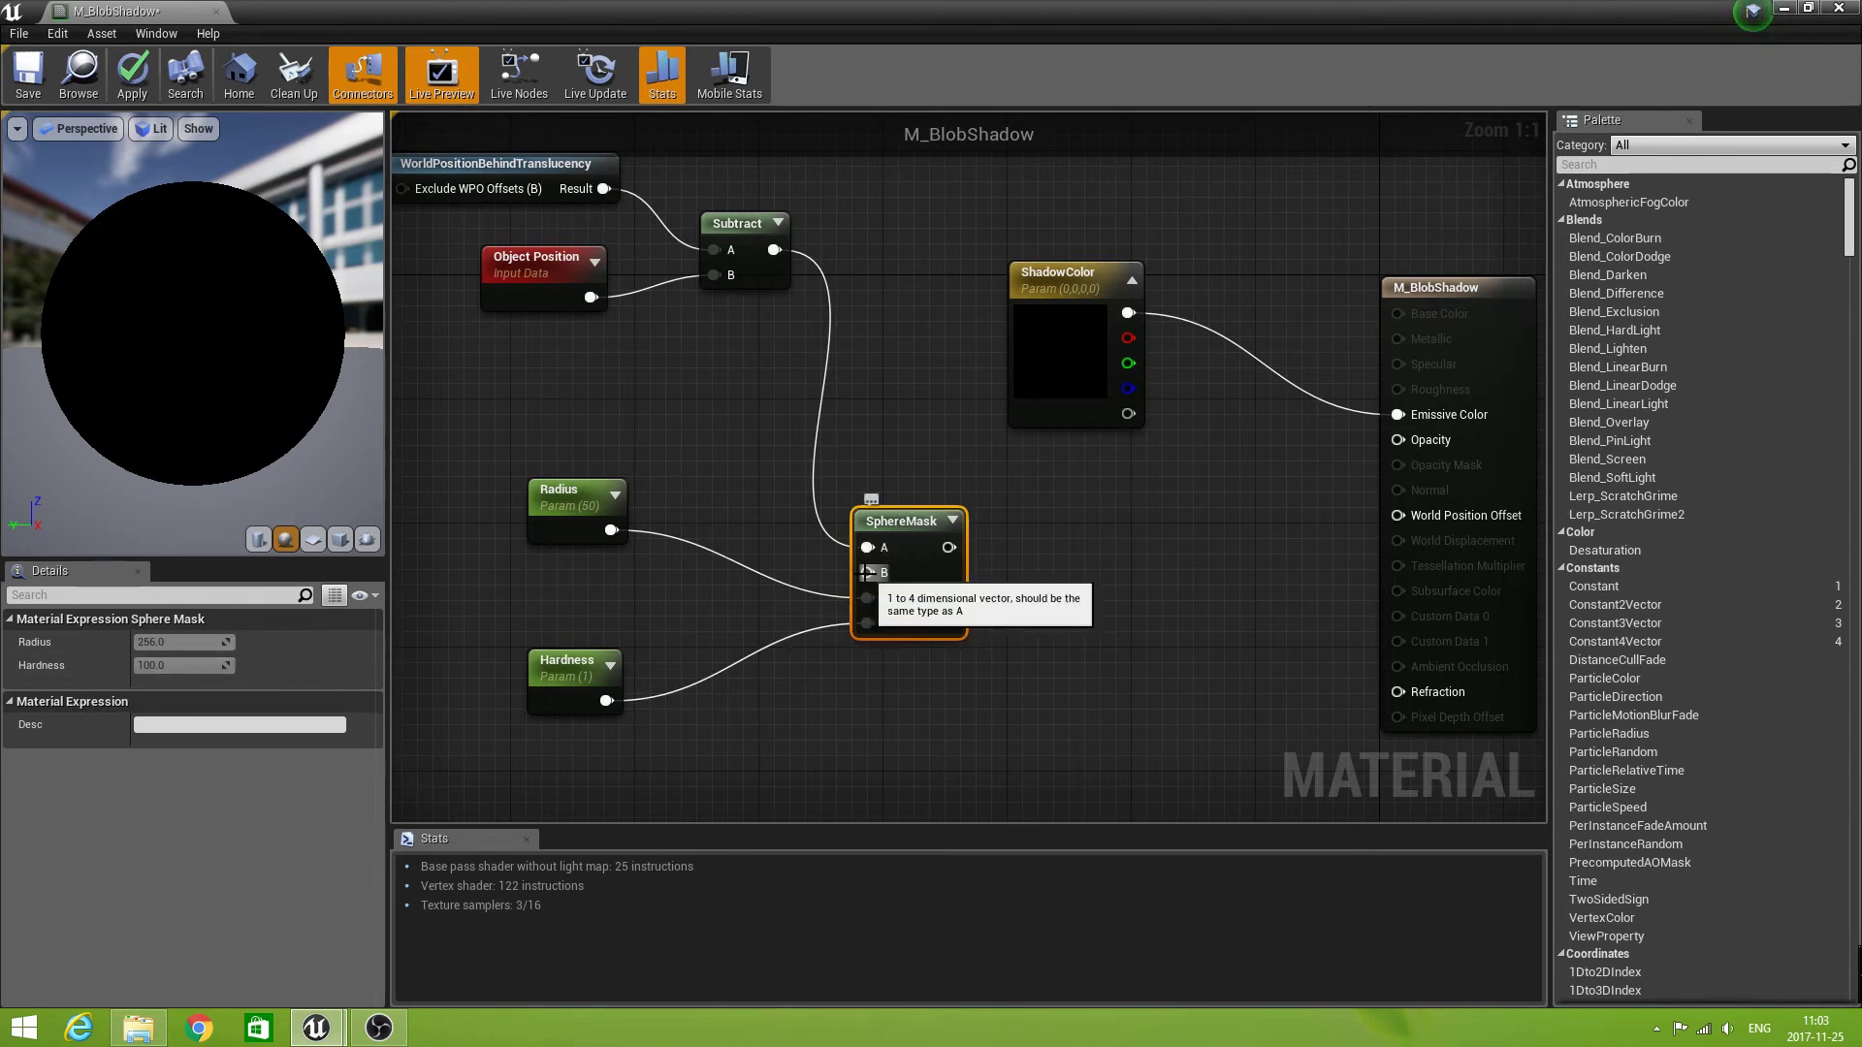
- Feed a Constant of 0 into SphereMask's B input and connect the SphereMask output to the material's Opacity
{"action": "left_click_drag", "start_coordinate": [867, 572], "coordinate": [728, 491]}
{"action": "type", "text": "con"}
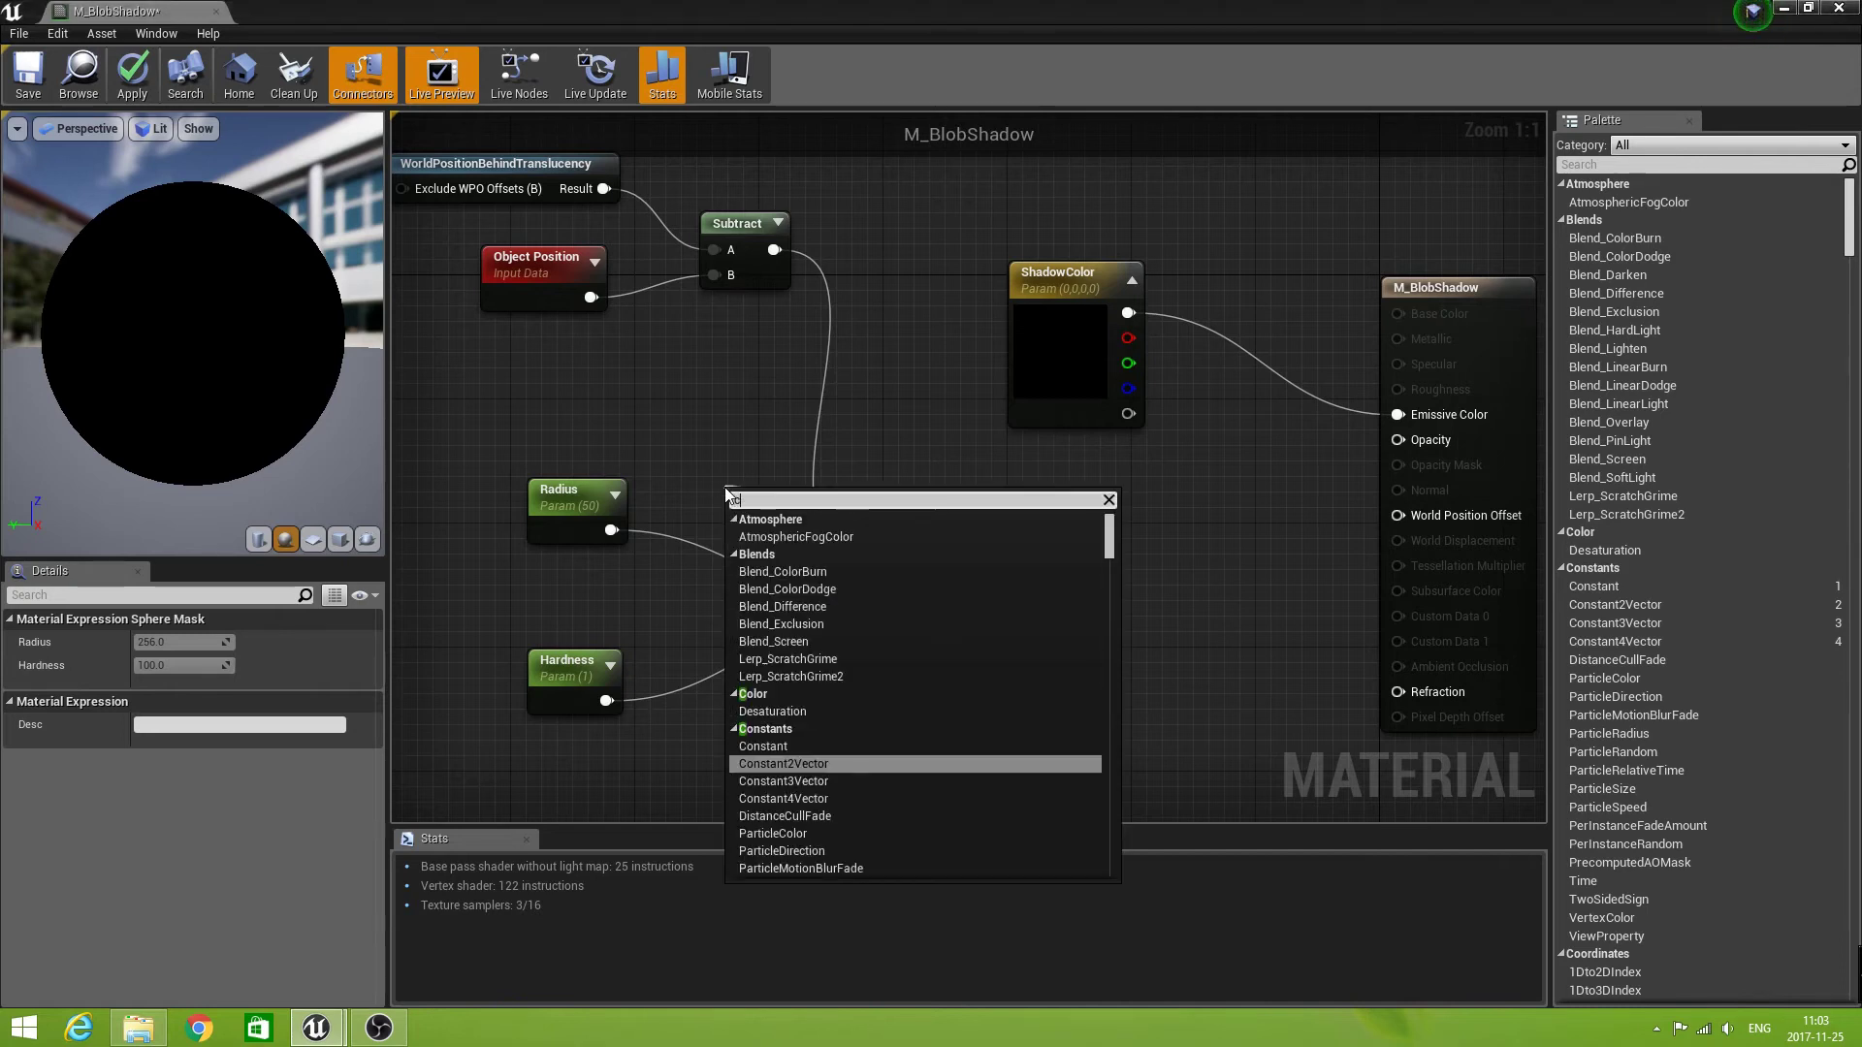
{"action": "left_click", "coordinate": [772, 536]}
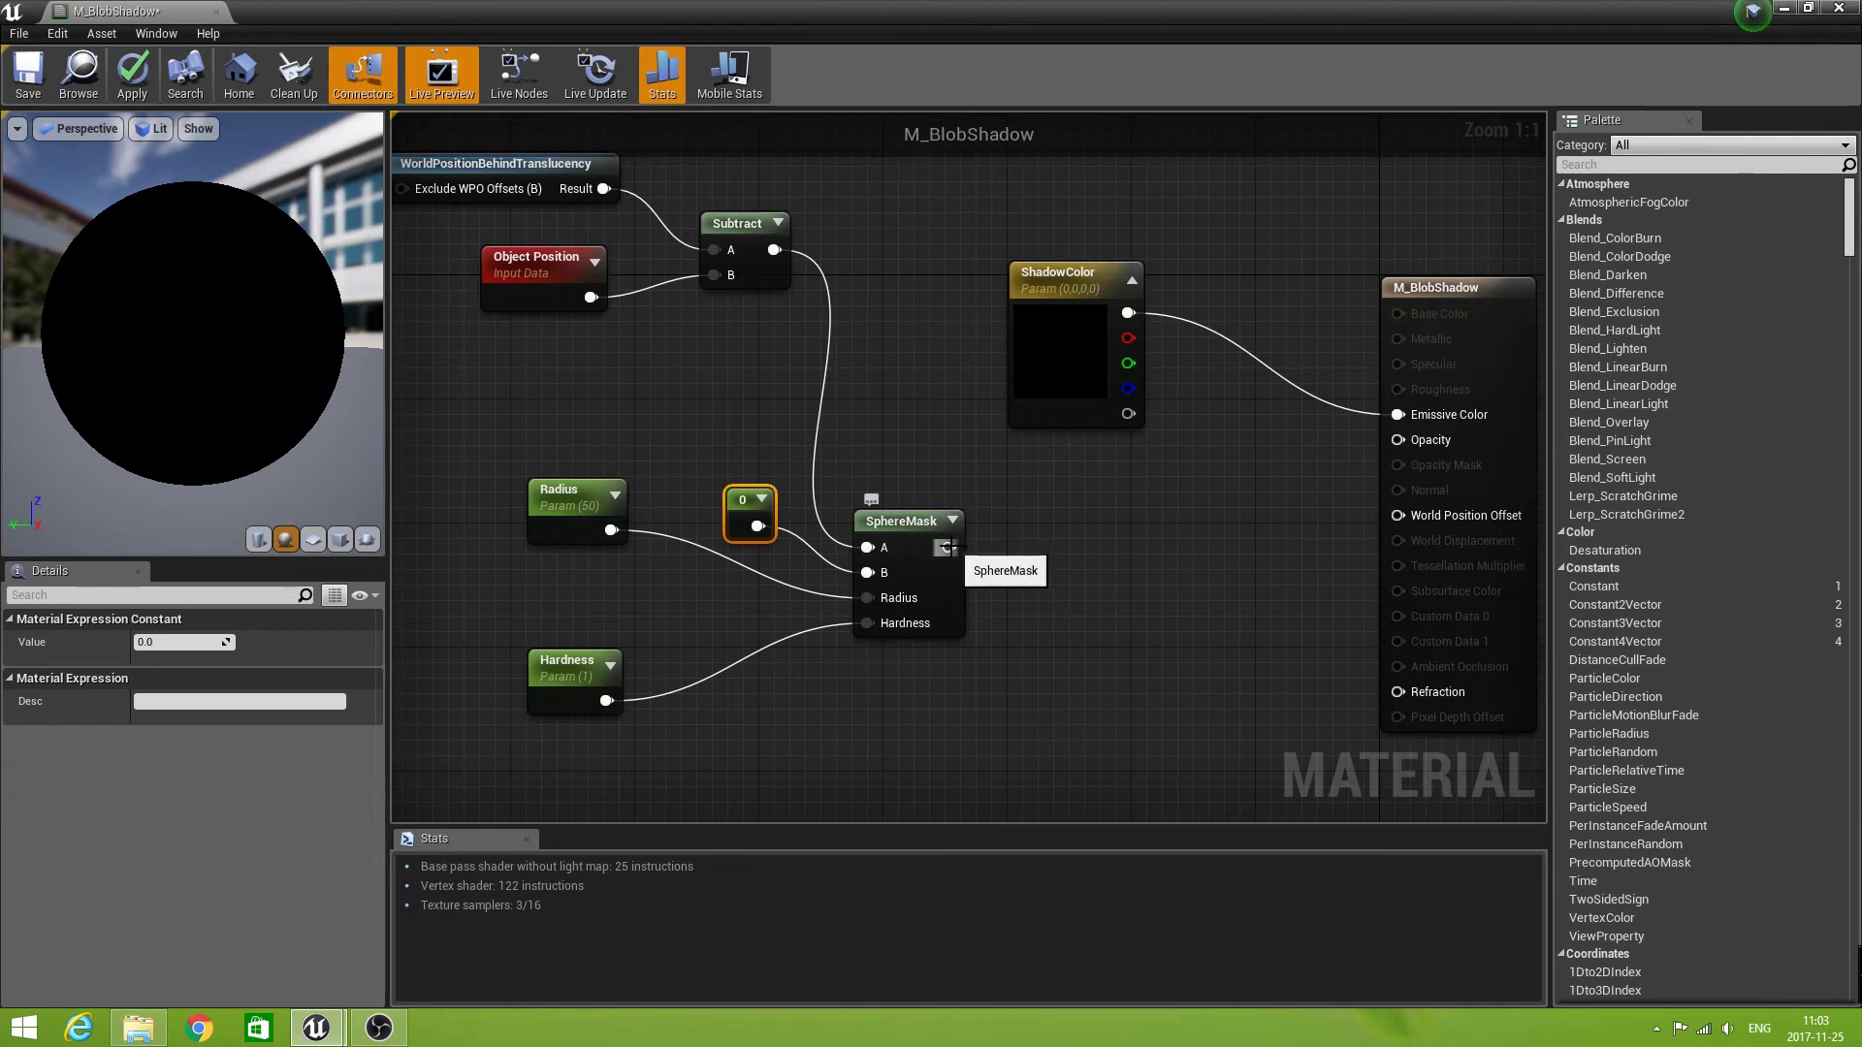
{"action": "left_click_drag", "start_coordinate": [954, 547], "coordinate": [1395, 438]}
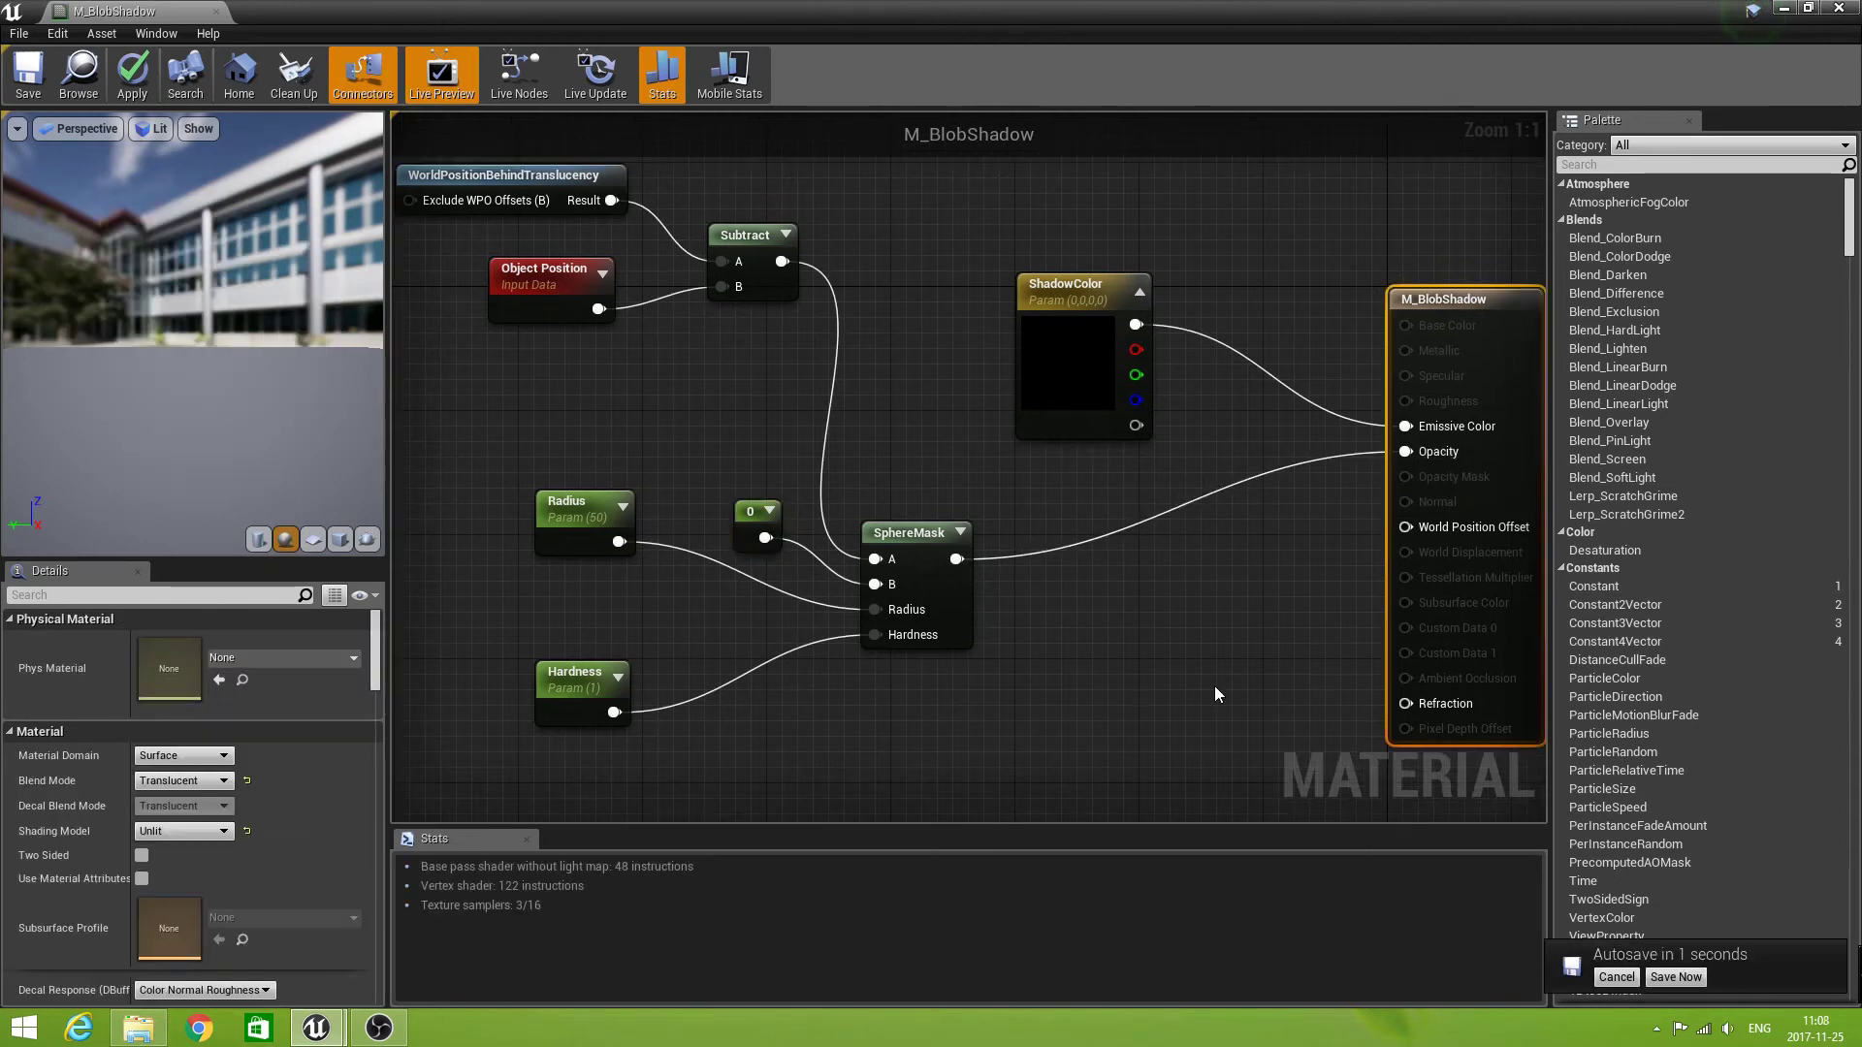
- Save the M_BlobShadow material and close its editor
{"action": "key", "text": "ctrl+s"}
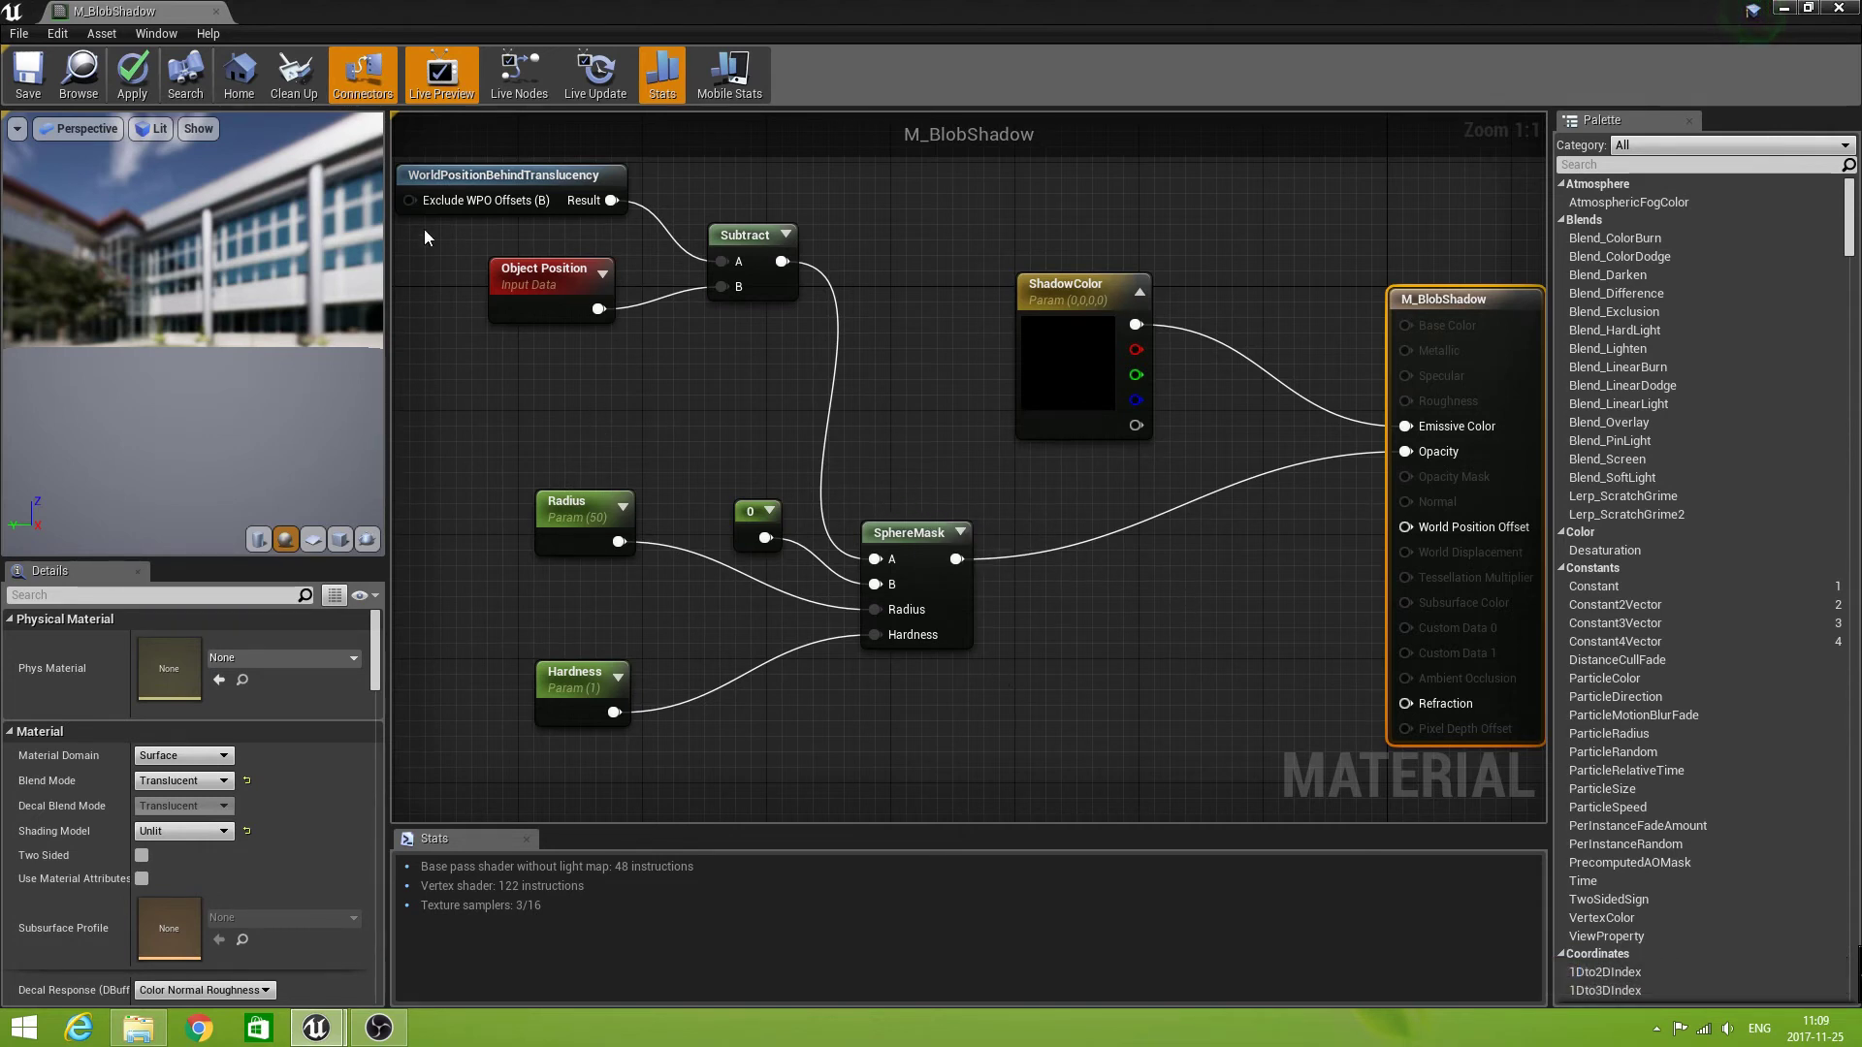
{"action": "left_click", "coordinate": [21, 84]}
{"action": "left_click", "coordinate": [1840, 10]}
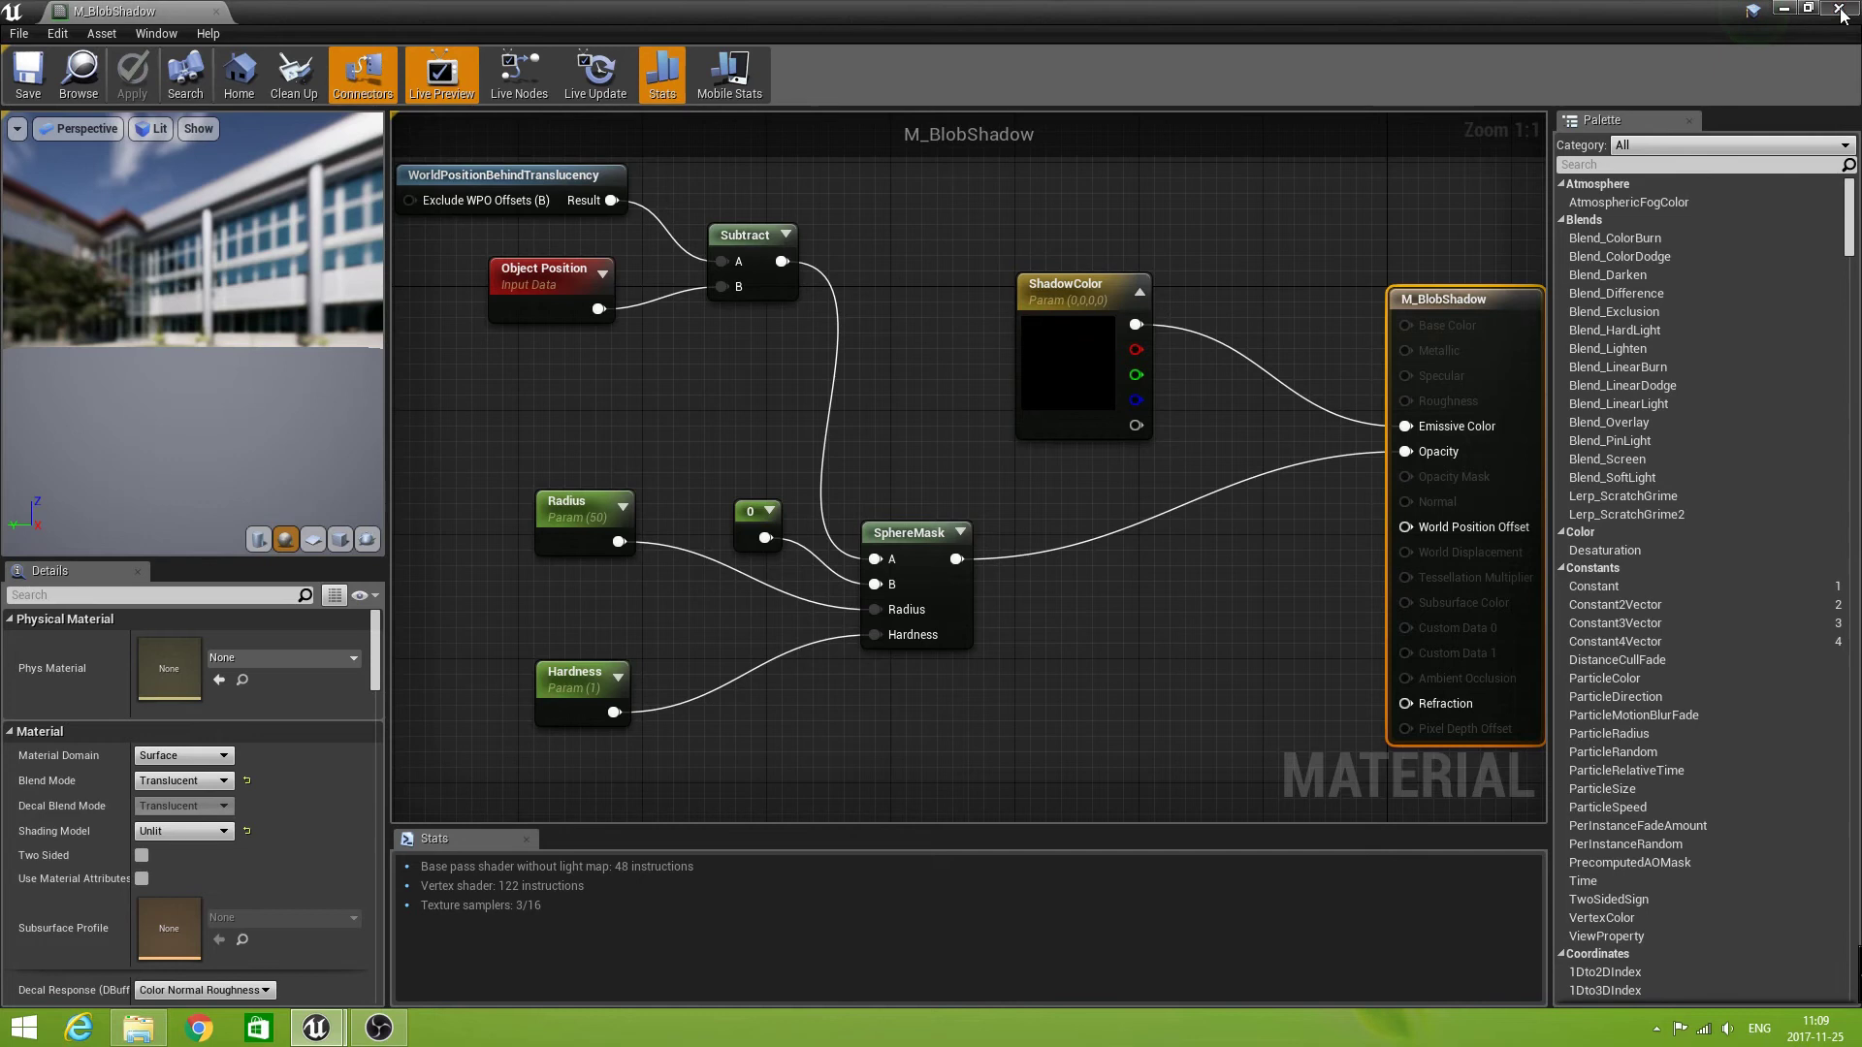
- Place a cube on the cobblestone floor of the level and apply the M_BlobShadow material to it
{"action": "right_click_drag", "start_coordinate": [986, 576], "coordinate": [1298, 201]}
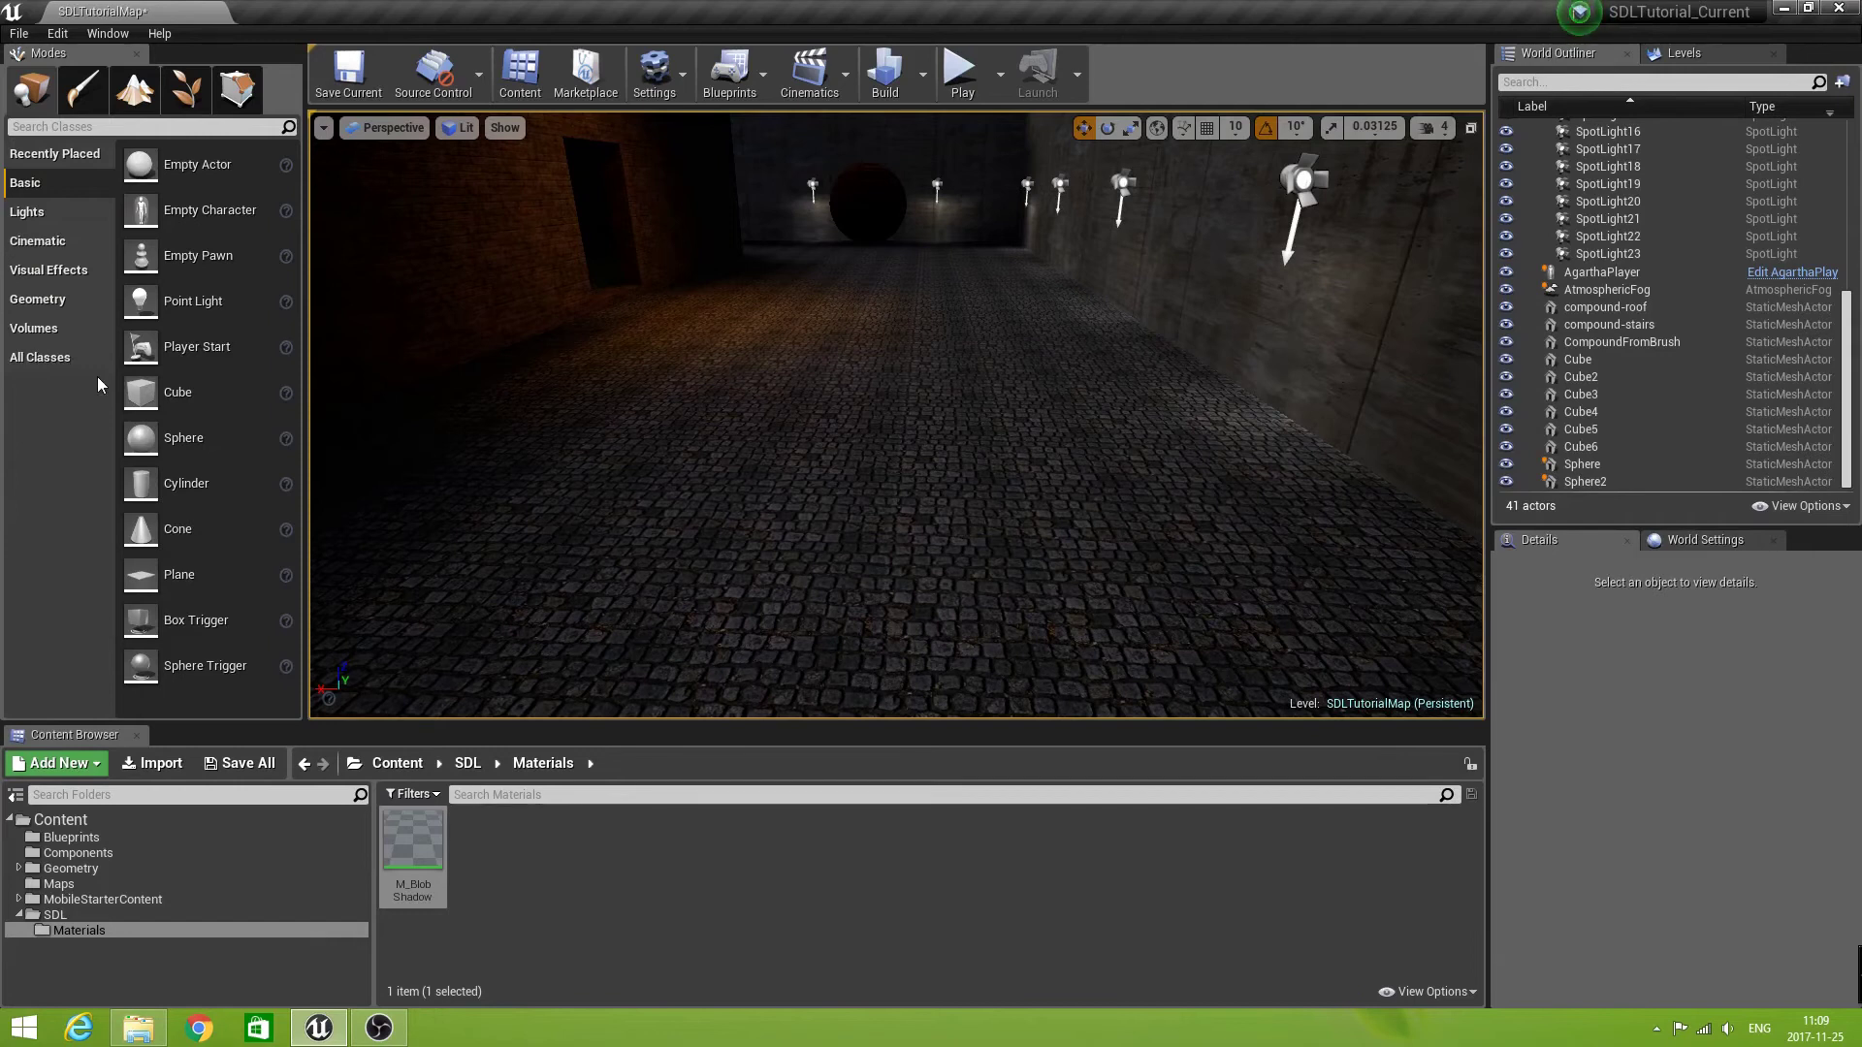
{"action": "left_click_drag", "start_coordinate": [247, 394], "coordinate": [801, 473]}
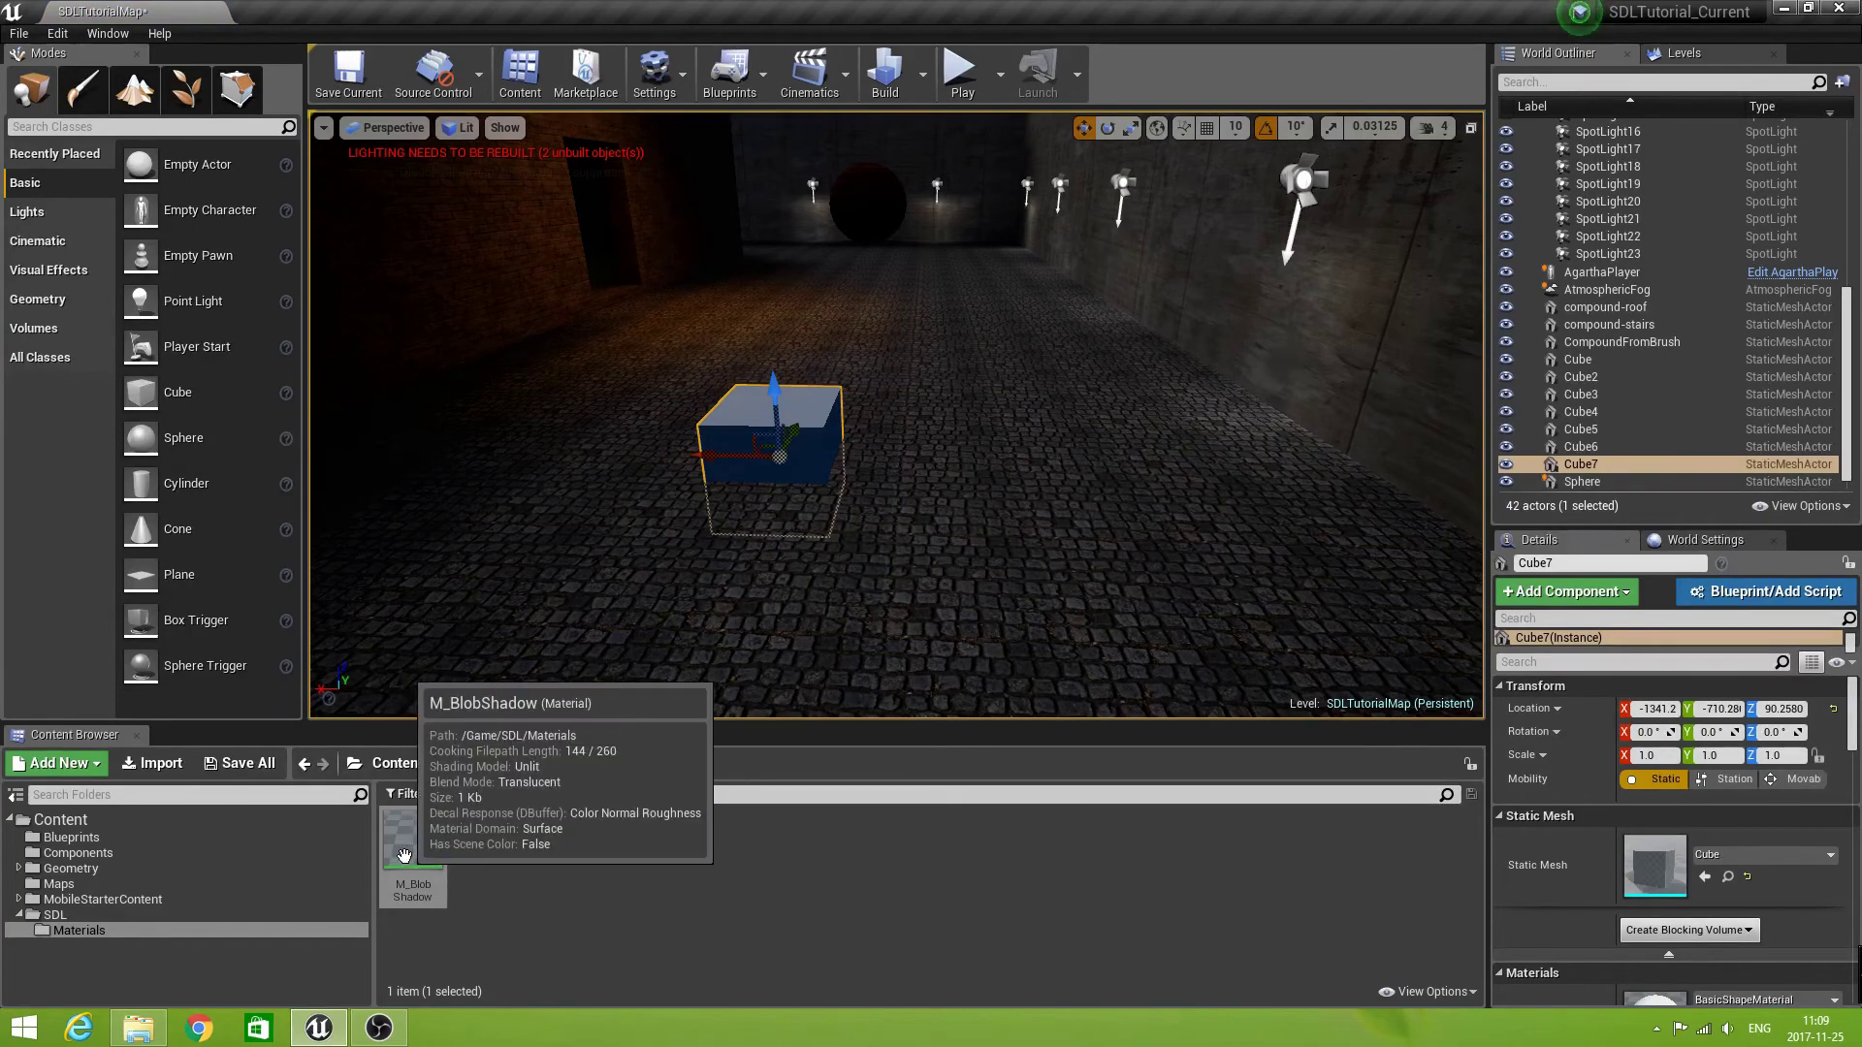
{"action": "left_click_drag", "start_coordinate": [413, 841], "coordinate": [781, 454]}
{"action": "right_click_drag", "start_coordinate": [781, 454], "coordinate": [712, 454]}
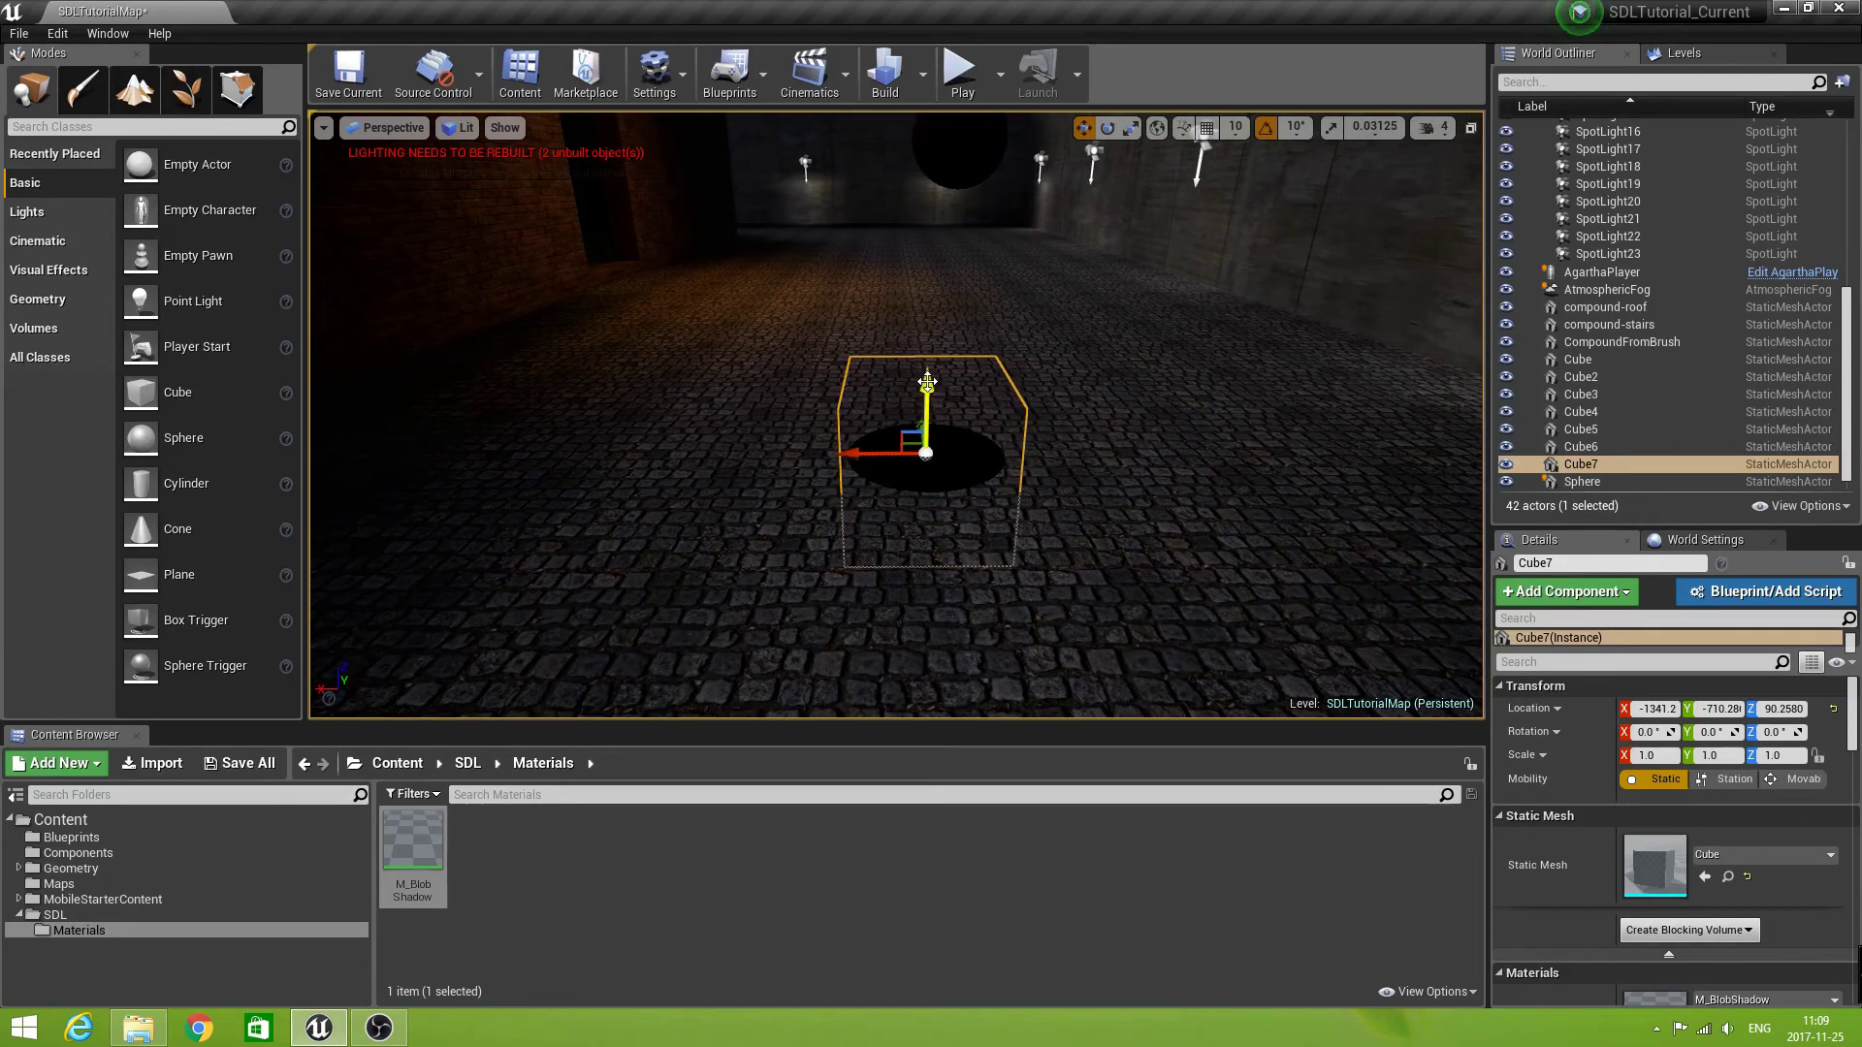
- Move the blob shadow cube up and down along Z, leaving it at a height of about 104
{"action": "left_click_drag", "start_coordinate": [926, 381], "coordinate": [929, 278]}
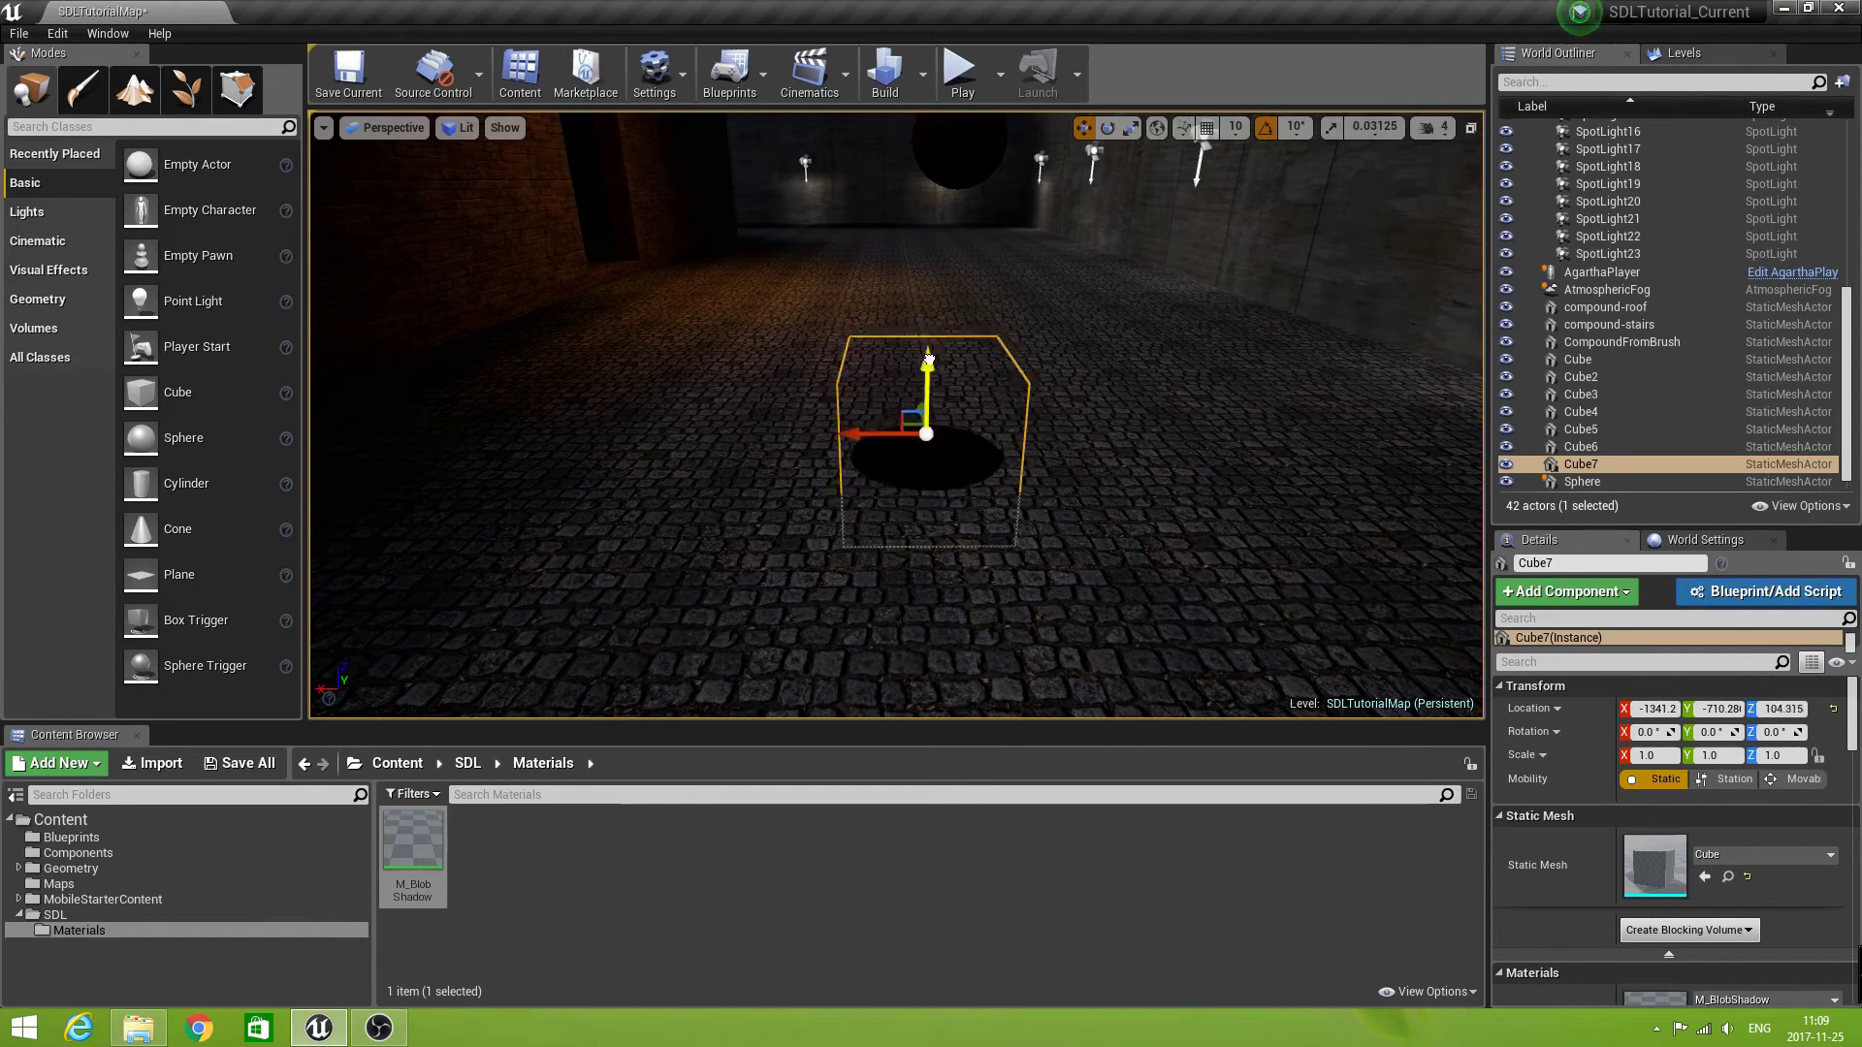
{"action": "left_click_drag", "start_coordinate": [928, 359], "coordinate": [929, 284]}
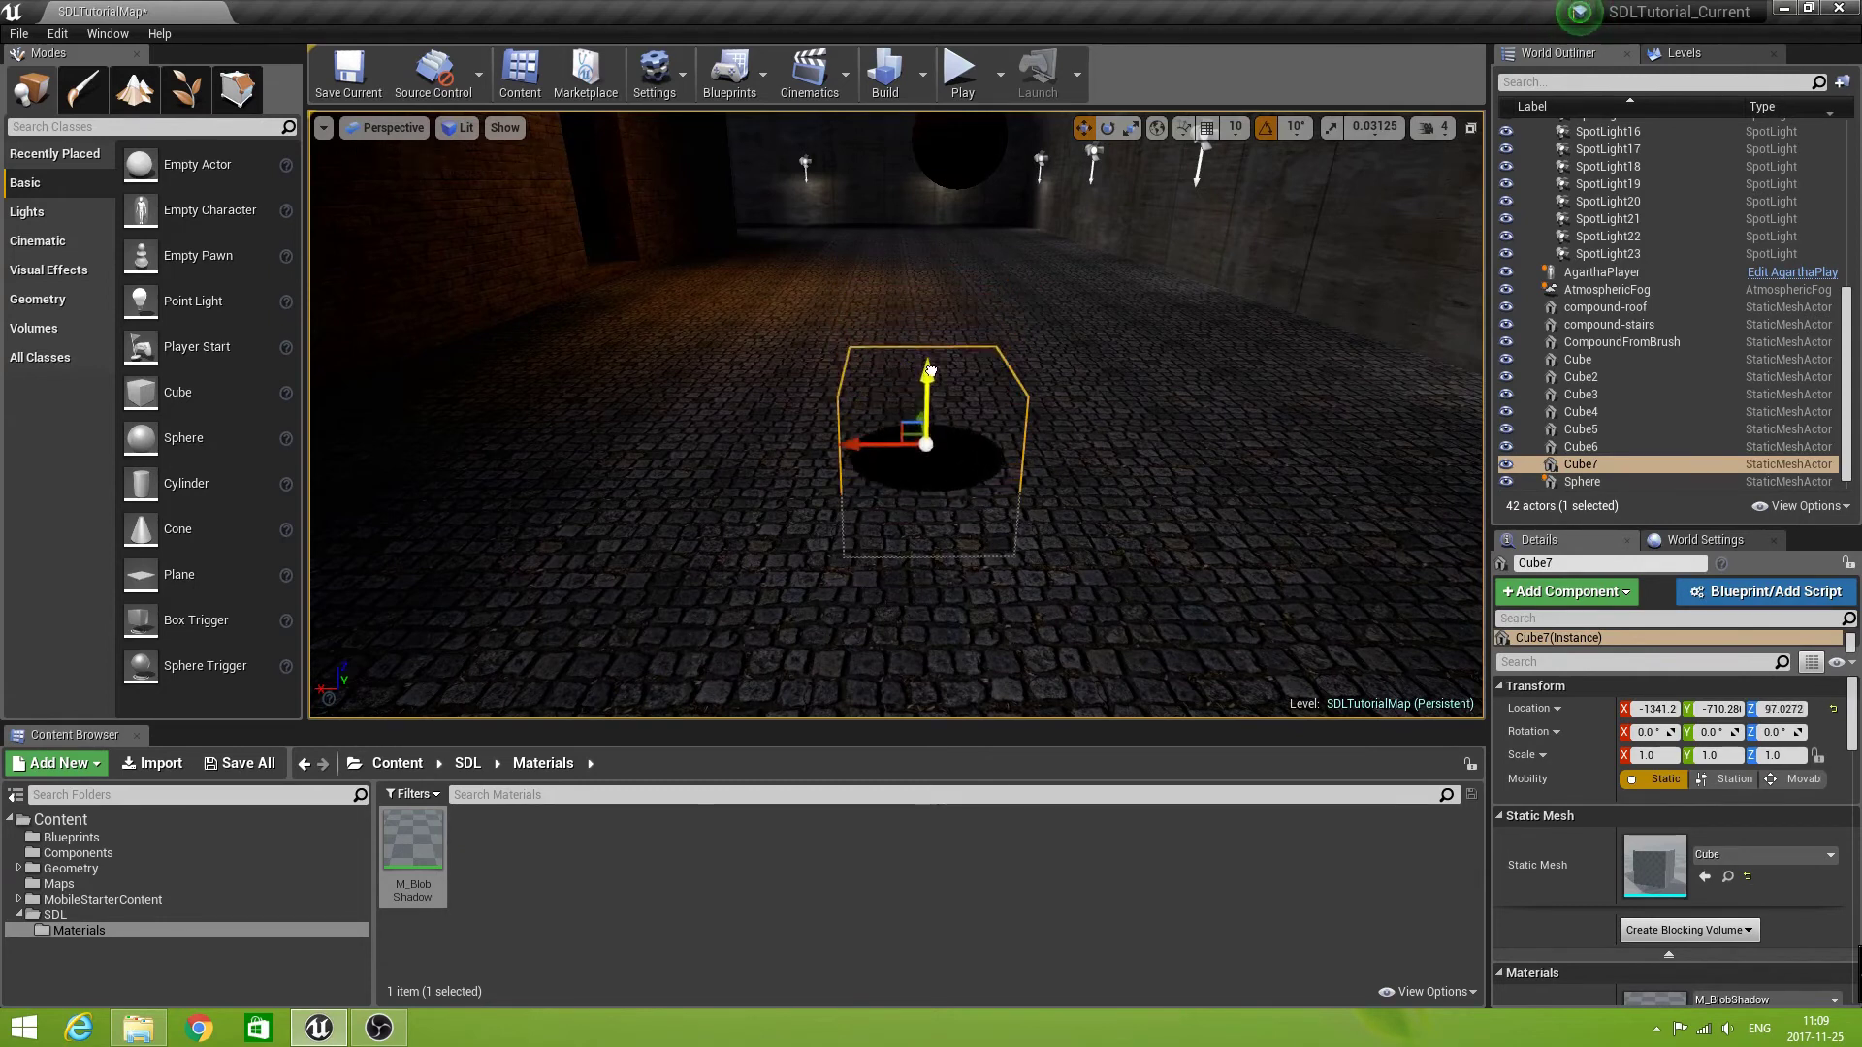
{"action": "left_click_drag", "start_coordinate": [929, 369], "coordinate": [980, 361]}
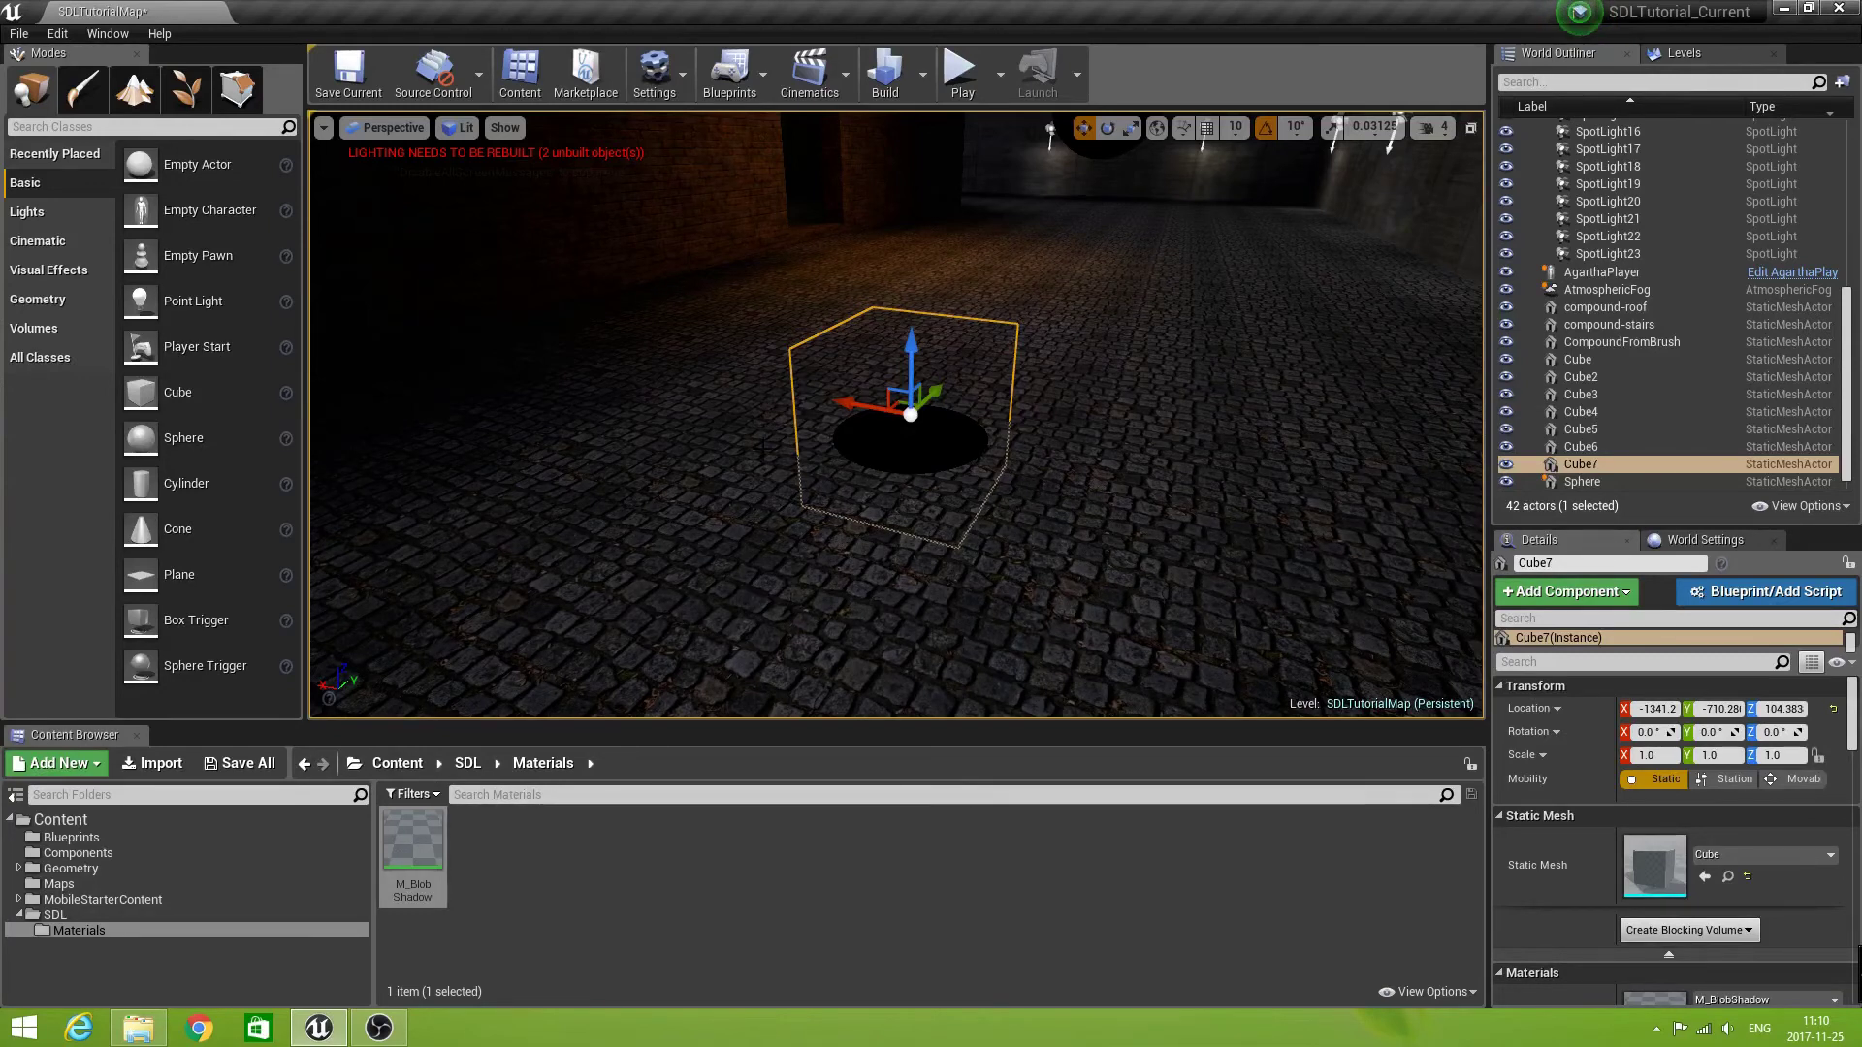
- Place a sphere at the blob shadow cube and shift it along Y to about -709 so it is centred over the shadow
{"action": "right_click_drag", "start_coordinate": [912, 484], "coordinate": [989, 484]}
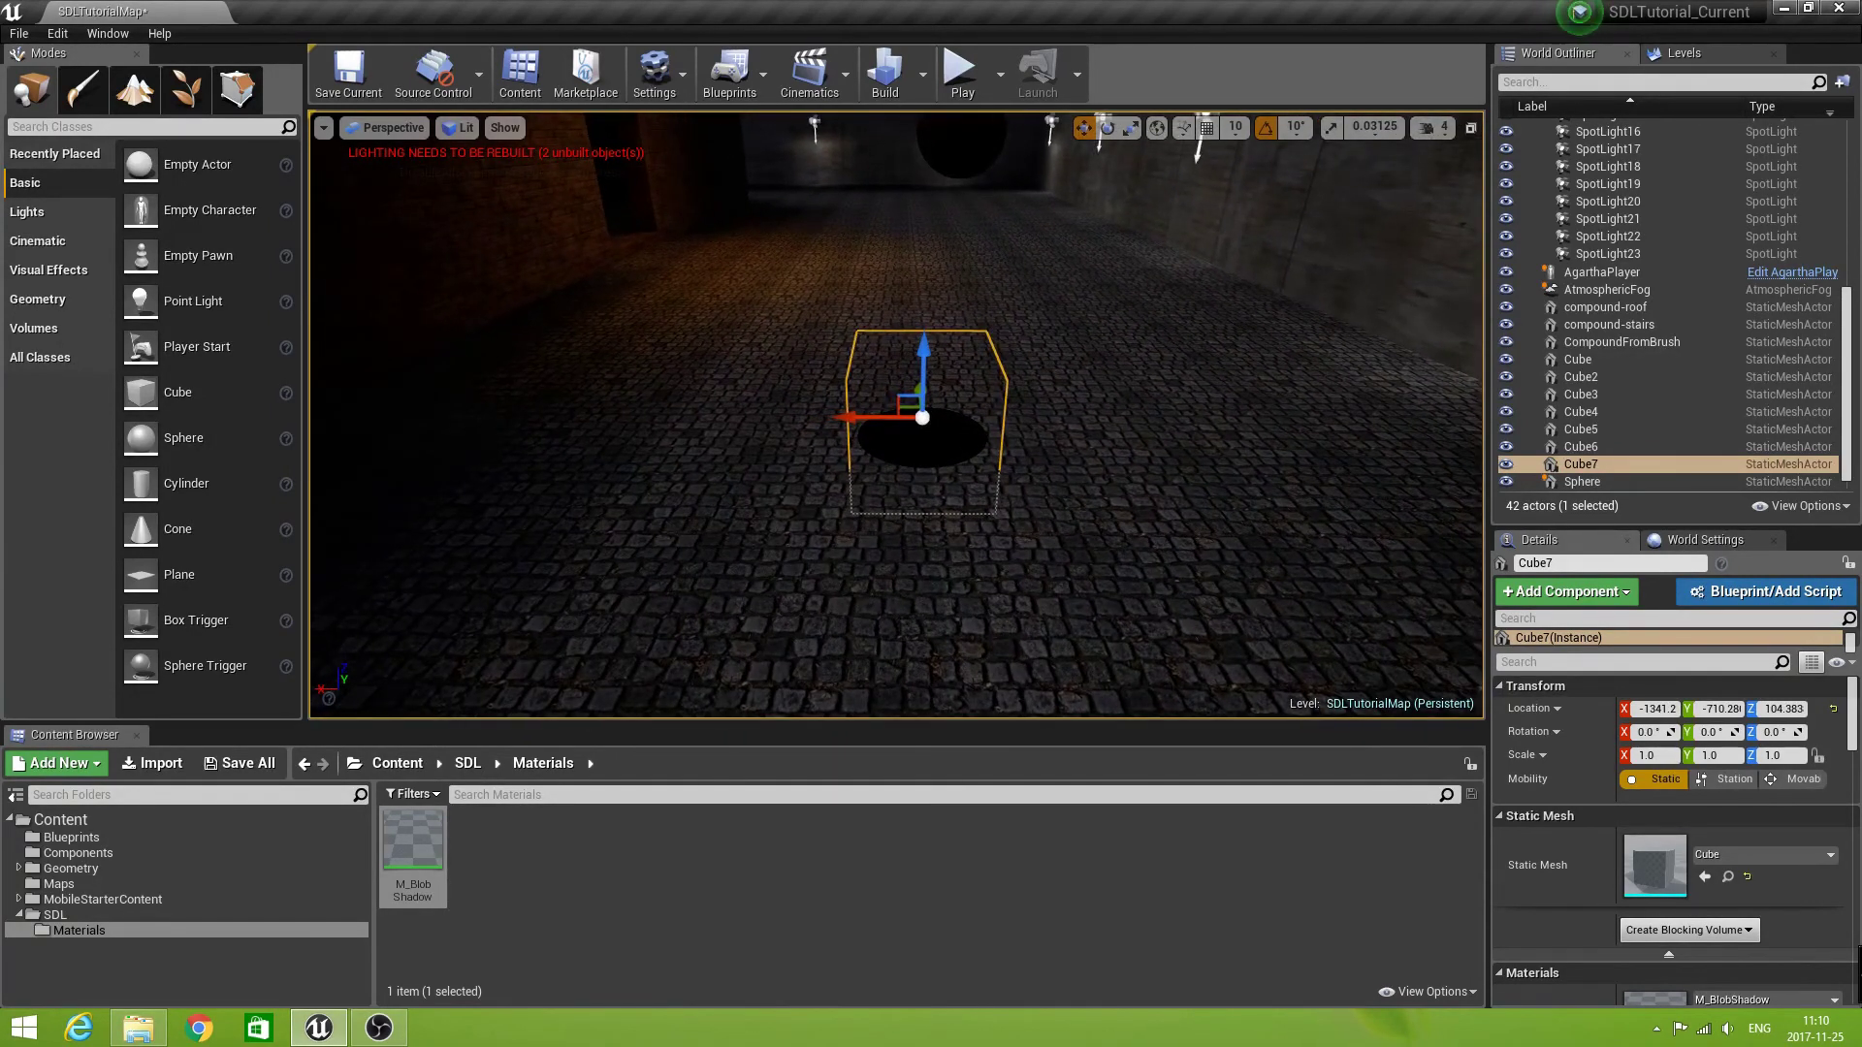
{"action": "left_click_drag", "start_coordinate": [184, 444], "coordinate": [925, 433]}
{"action": "right_click_drag", "start_coordinate": [925, 433], "coordinate": [998, 432]}
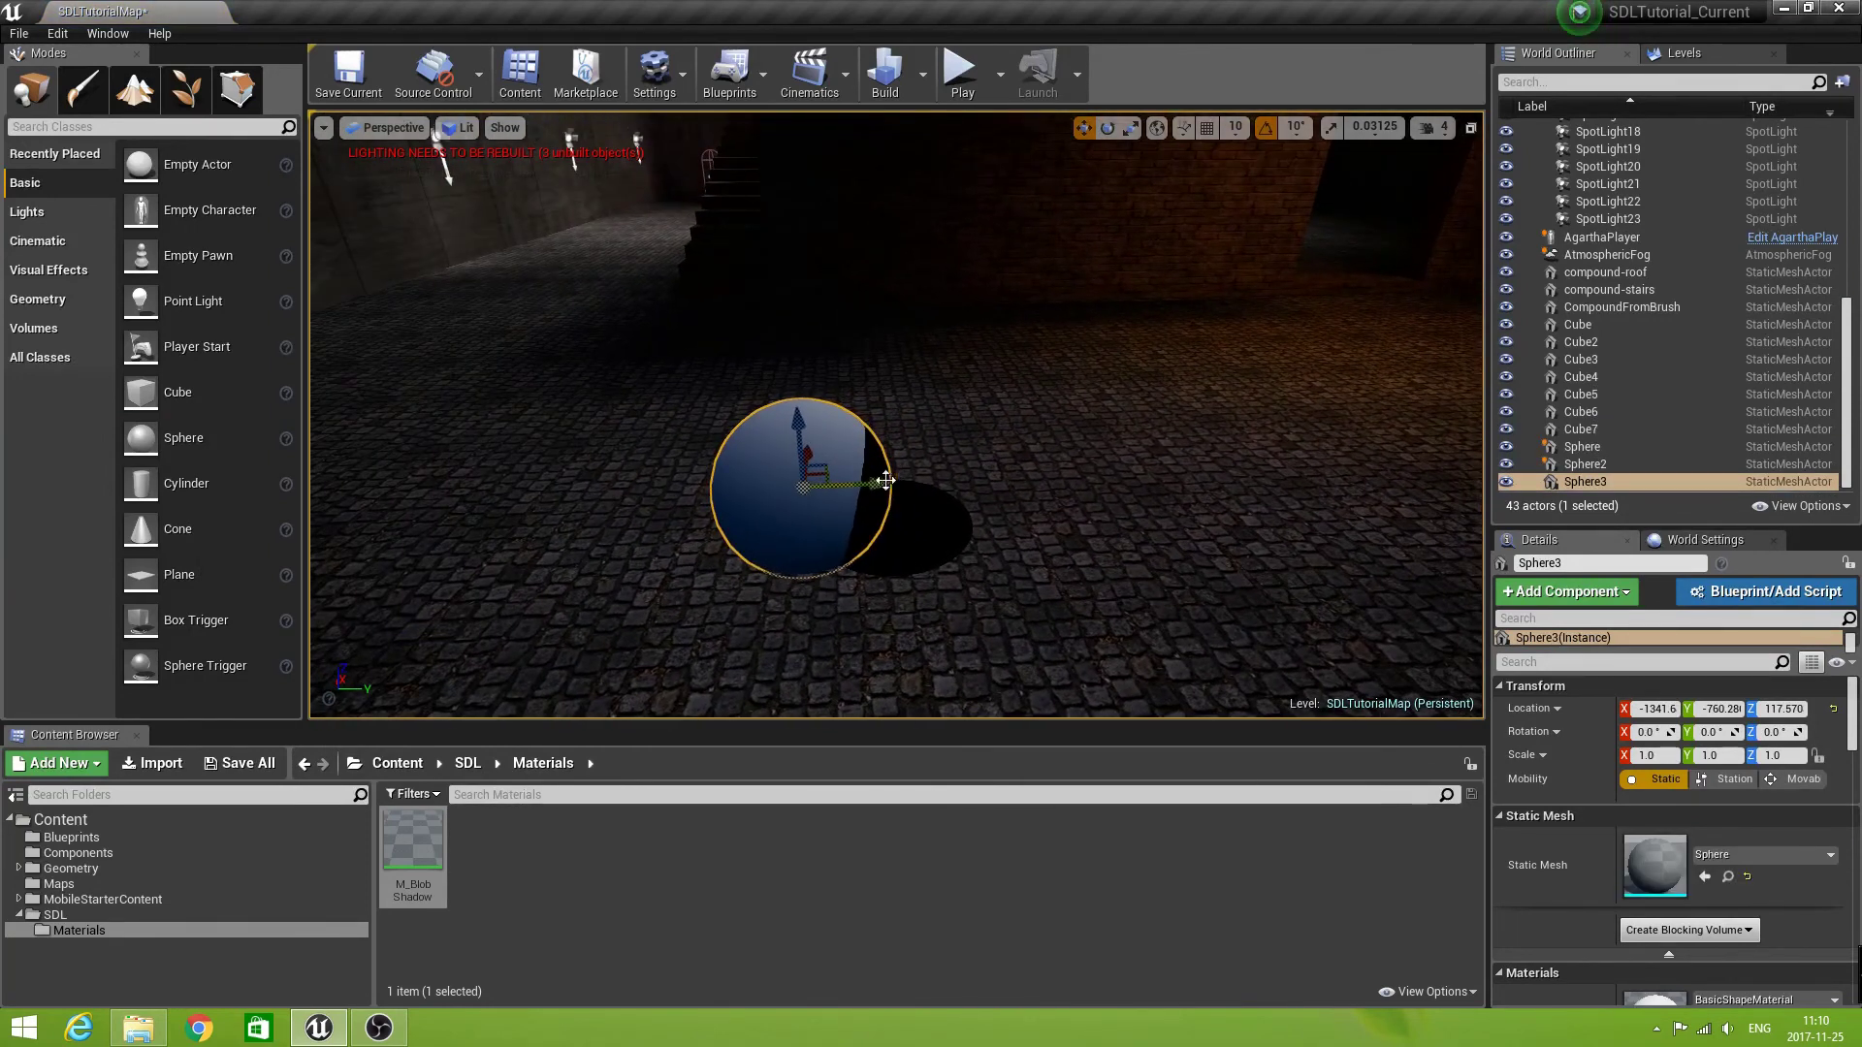
{"action": "left_click_drag", "start_coordinate": [877, 483], "coordinate": [966, 483]}
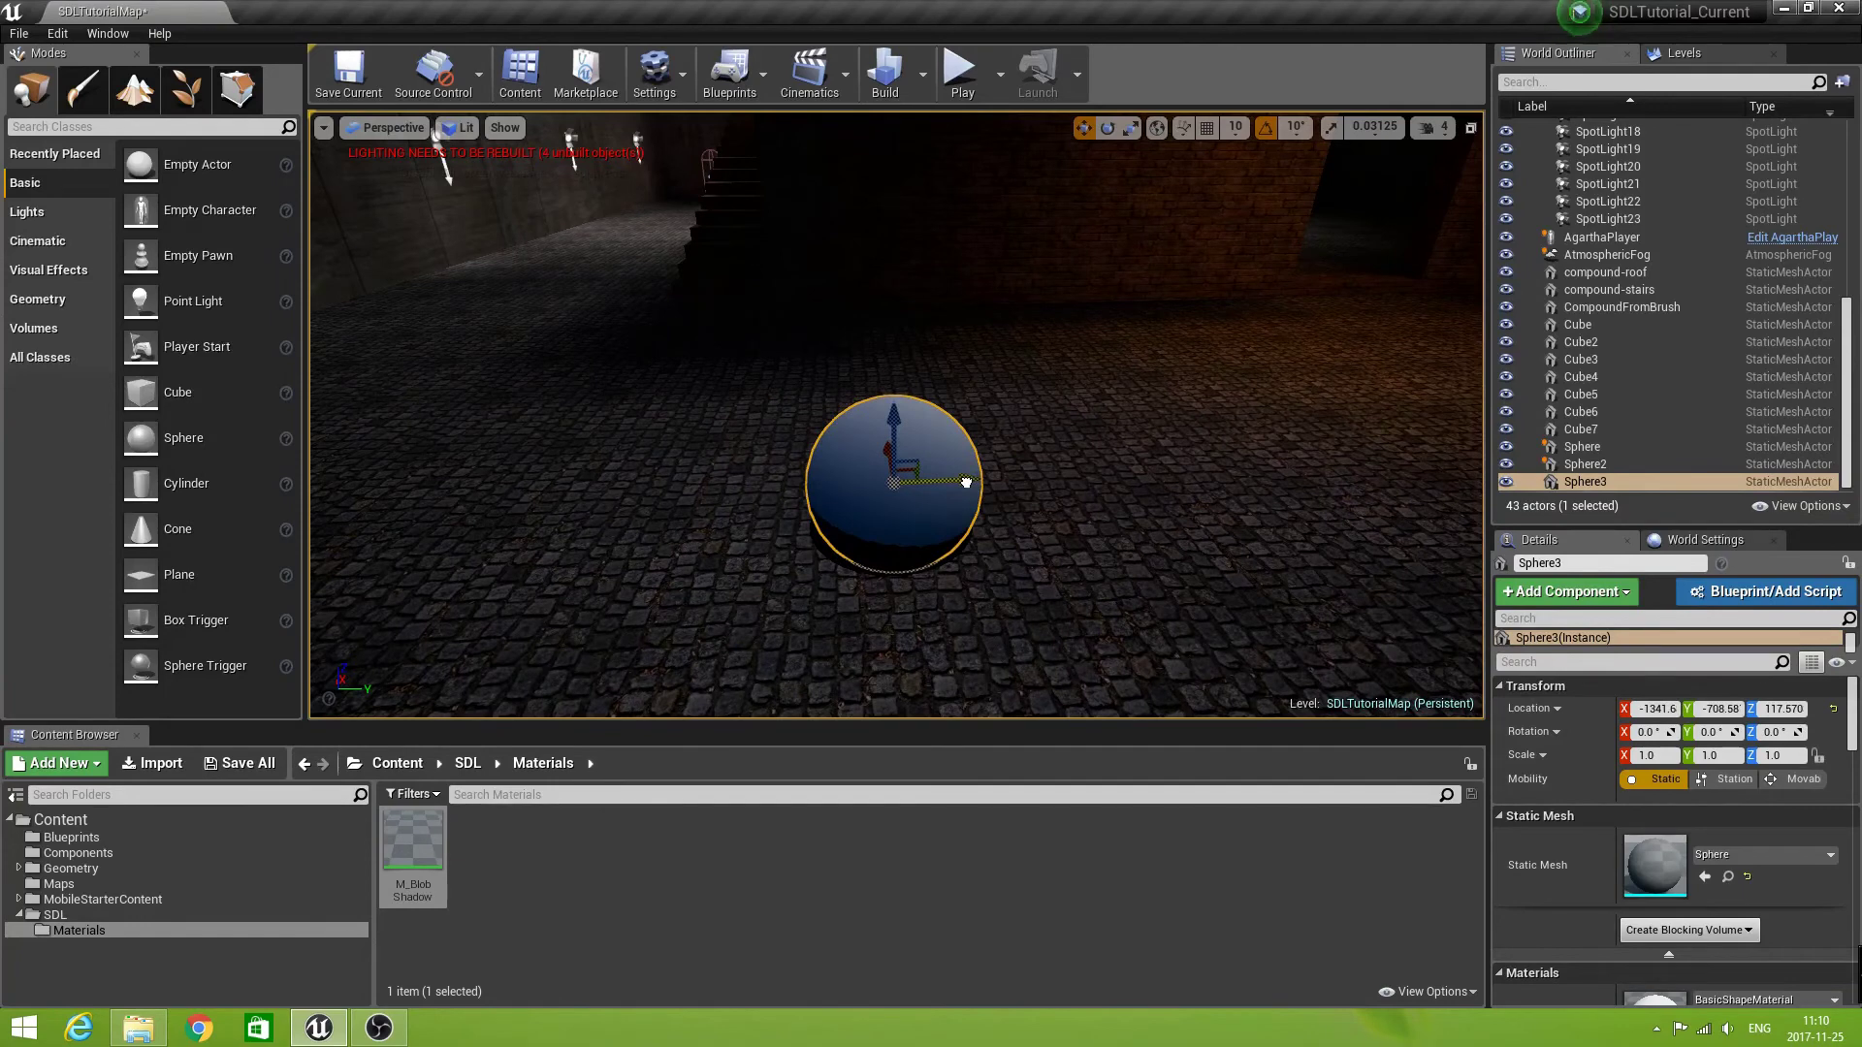
- Raise the sphere above the blob shadow to a Z location of about 162
{"action": "right_click_drag", "start_coordinate": [892, 482], "coordinate": [782, 495]}
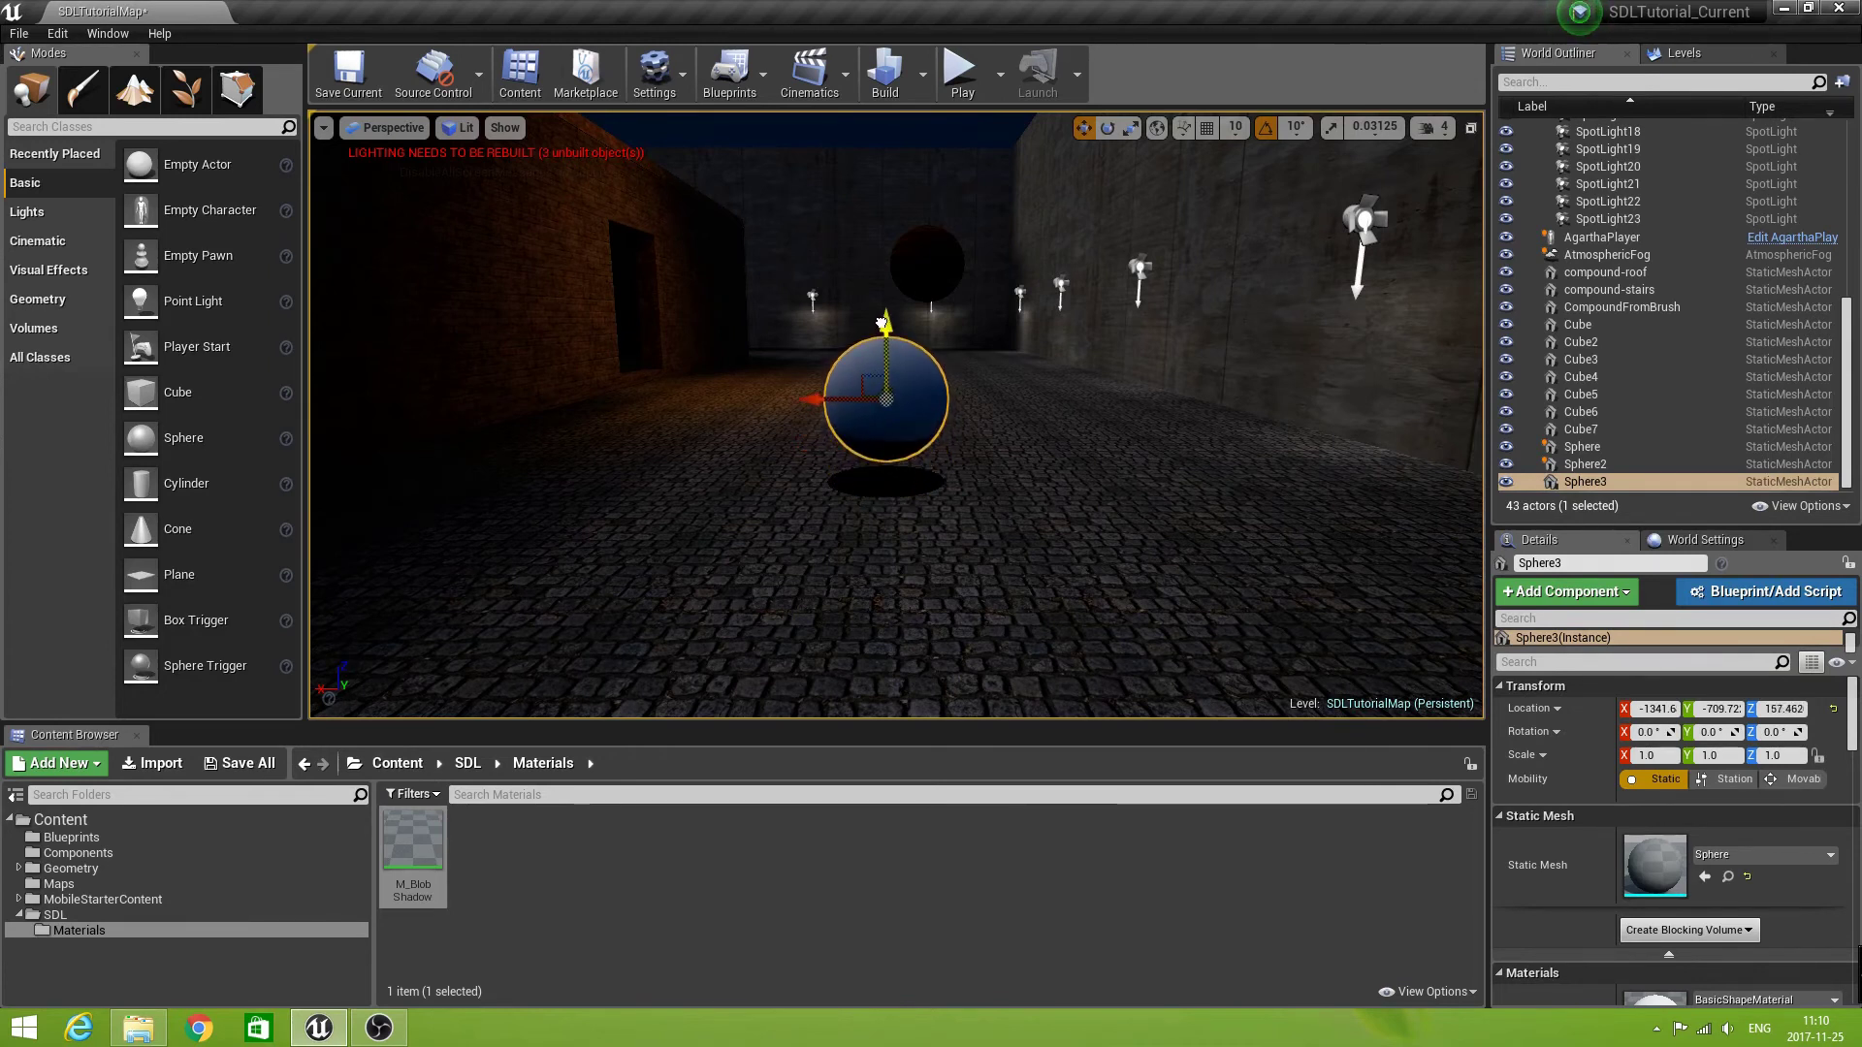
{"action": "left_click_drag", "start_coordinate": [881, 323], "coordinate": [876, 327]}
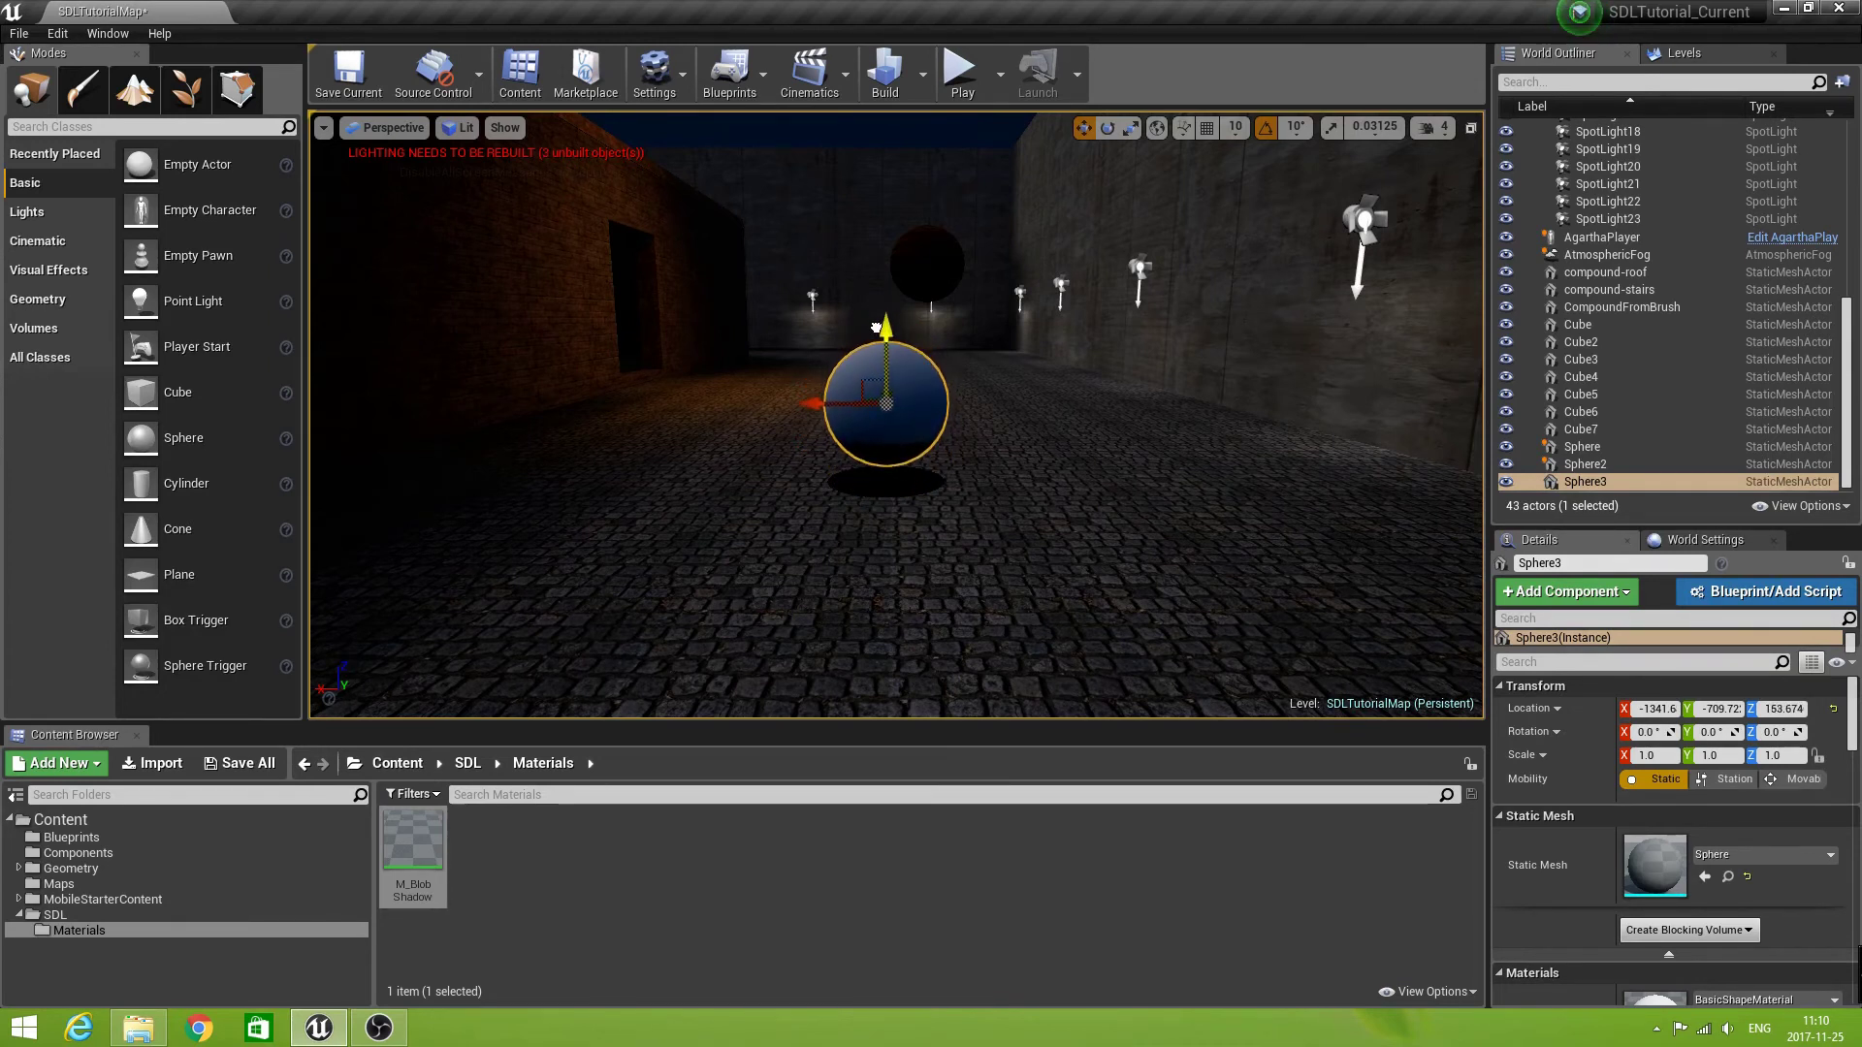
{"action": "mouse_move", "coordinate": [876, 326]}
{"action": "right_mouse_down"}
{"action": "mouse_move", "coordinate": [873, 291]}
{"action": "mouse_move", "coordinate": [866, 332]}
{"action": "right_mouse_up"}
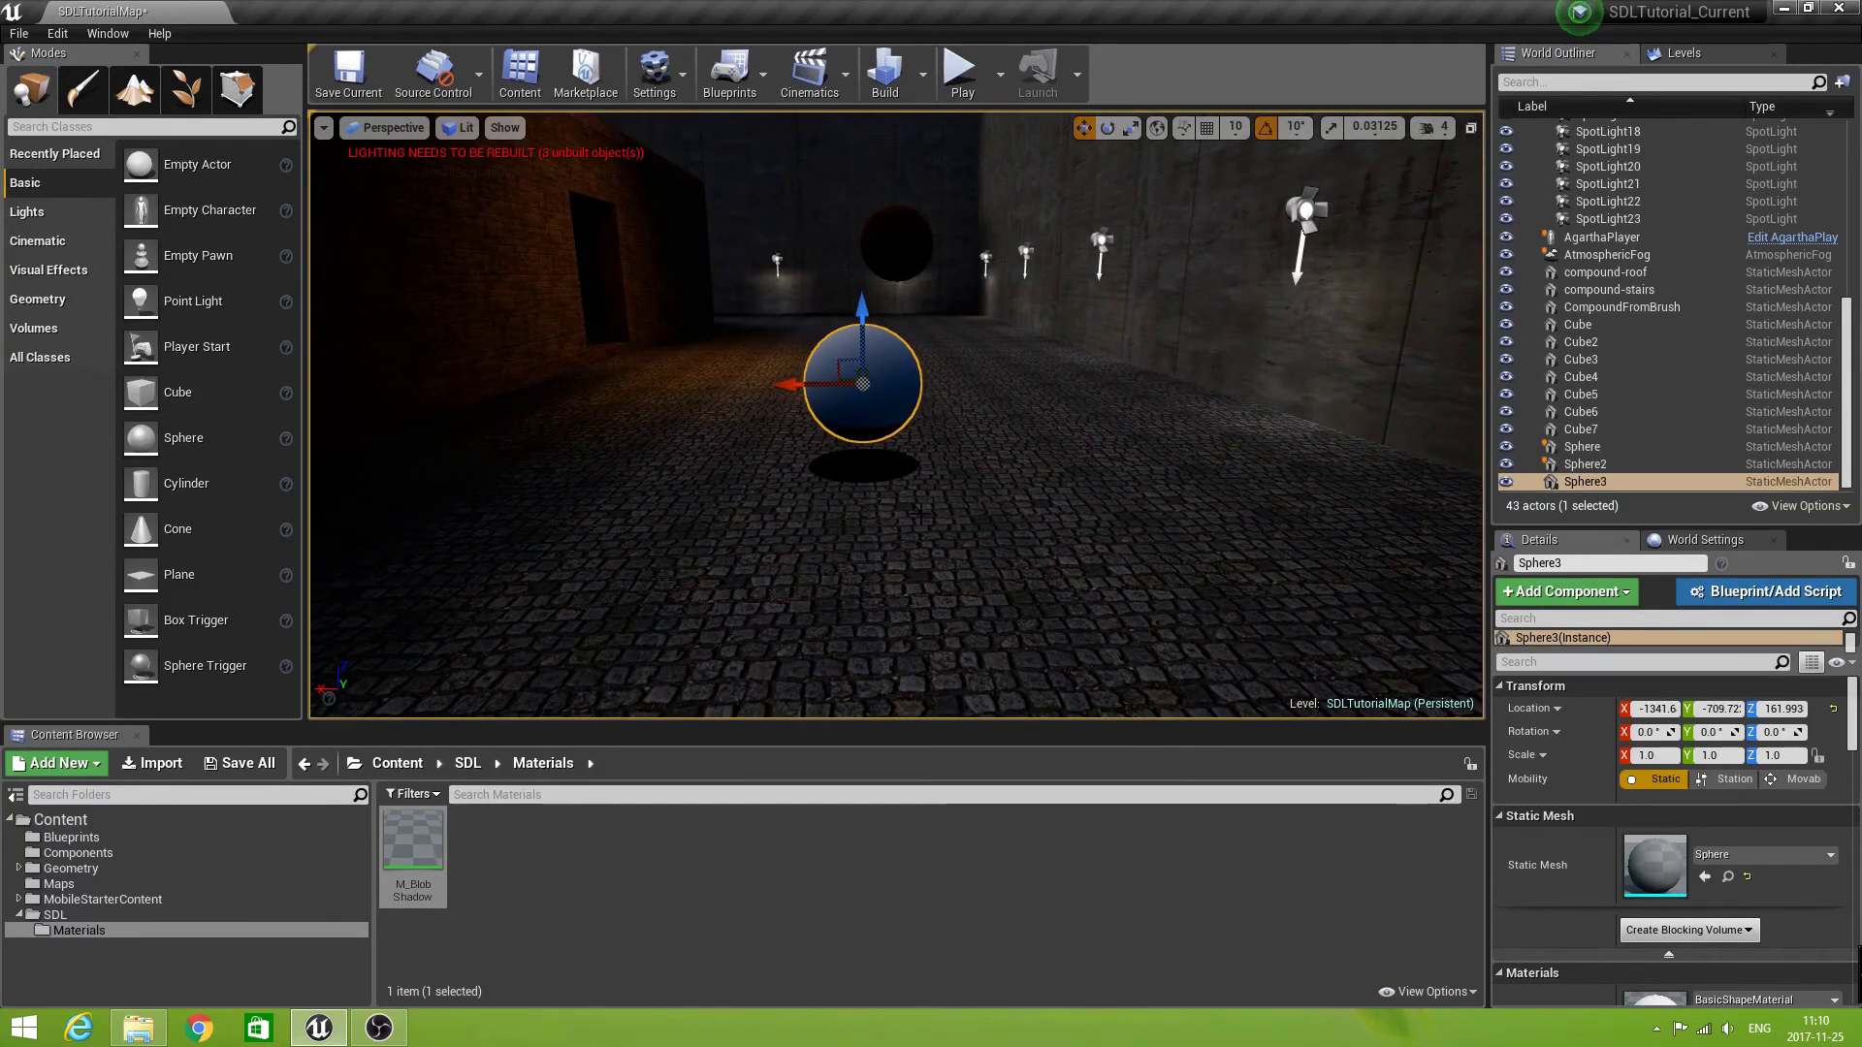